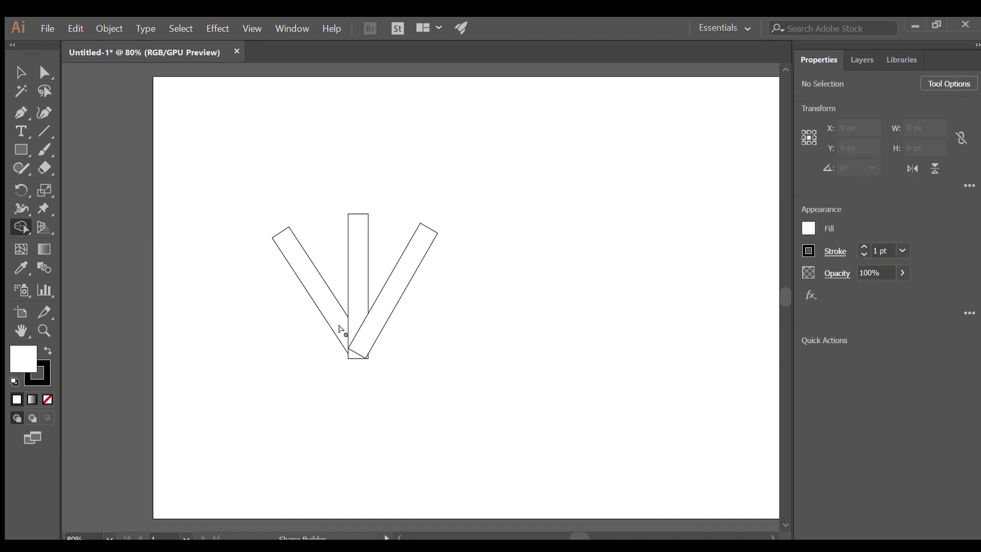
Step: Merge the overlapping lower parts of the three bars into one shape with the Shape Builder
{"action": "key", "text": "ctrl+a"}
{"action": "key", "text": "shift+m"}
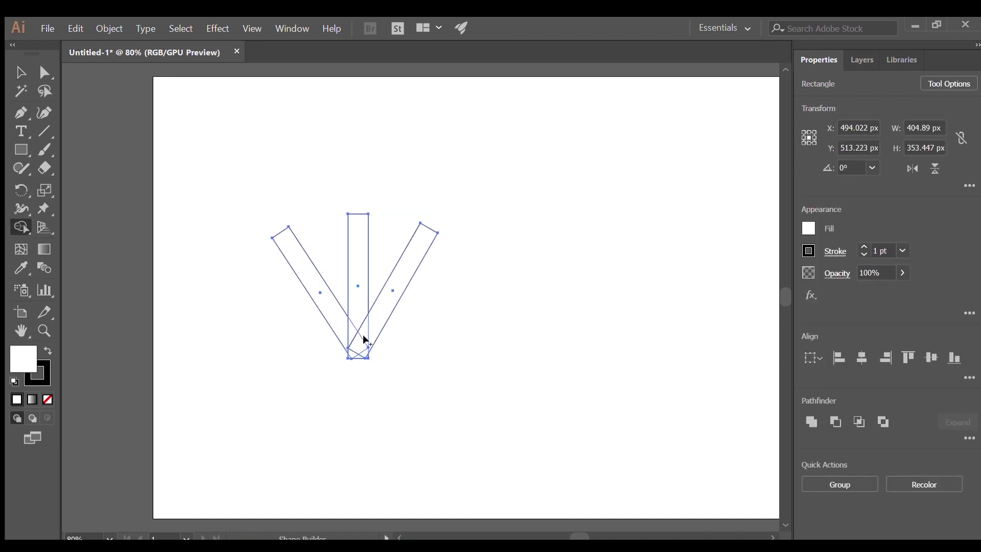
{"action": "left_click_drag", "start_coordinate": [361, 339], "coordinate": [368, 350]}
{"action": "key", "text": "v"}
{"action": "left_click", "coordinate": [475, 208]}
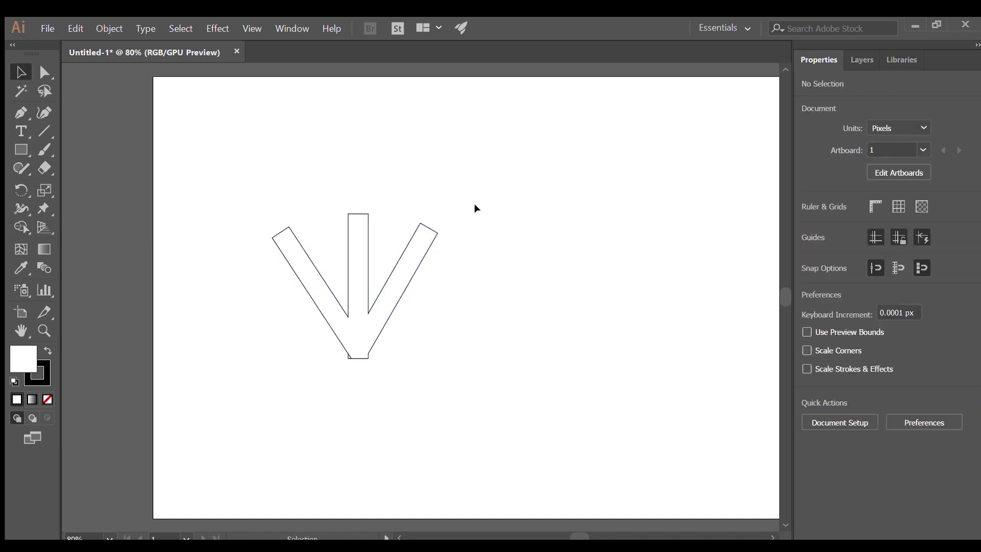
Step: Fill the merged three-bar shape with red and move it towards the middle of the artboard
{"action": "key", "text": "ctrl+a"}
{"action": "left_click", "coordinate": [477, 274]}
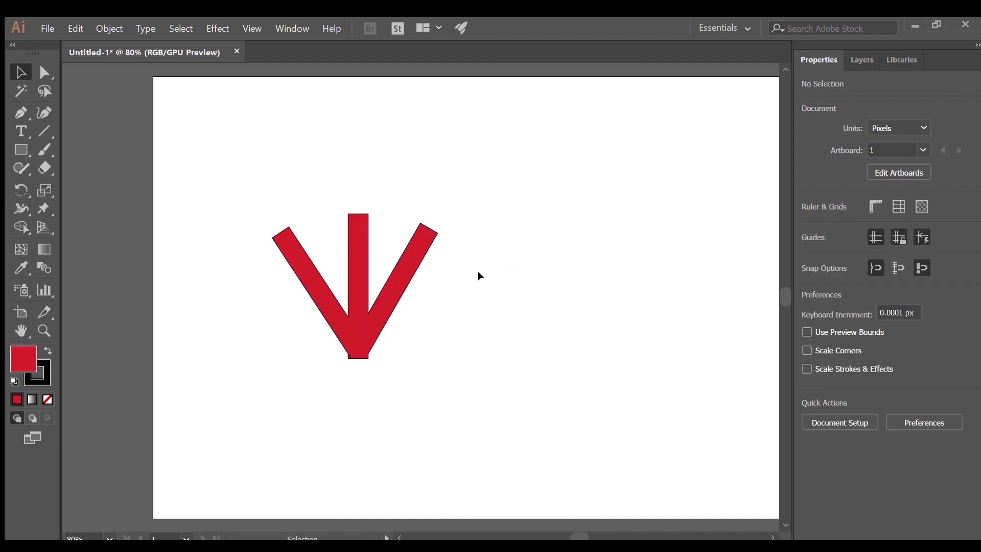
{"action": "left_click_drag", "start_coordinate": [467, 284], "coordinate": [541, 284]}
{"action": "left_click", "coordinate": [148, 243]}
Step: Delete the tiny leftover fragment beside the lower end of the red shape
{"action": "key", "text": "t"}
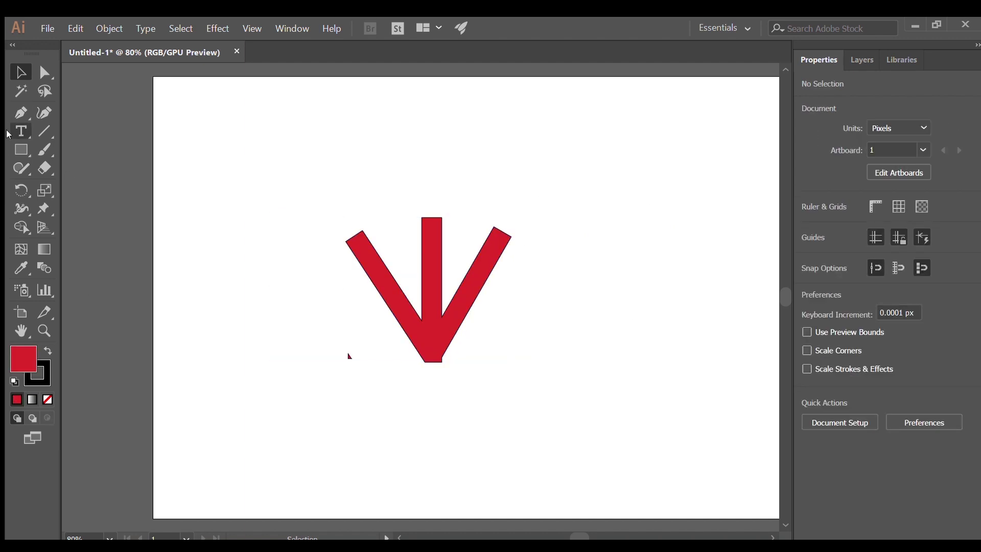
{"action": "left_click", "coordinate": [349, 356]}
{"action": "key", "text": "Escape"}
{"action": "key", "text": "ctrl+z"}
Step: Add the text MUCAN just below the red shape and enlarge it to 47 pt
{"action": "key", "text": "t"}
{"action": "left_click", "coordinate": [409, 390]}
{"action": "type", "text": "MUCAN"}
{"action": "key", "text": "Escape"}
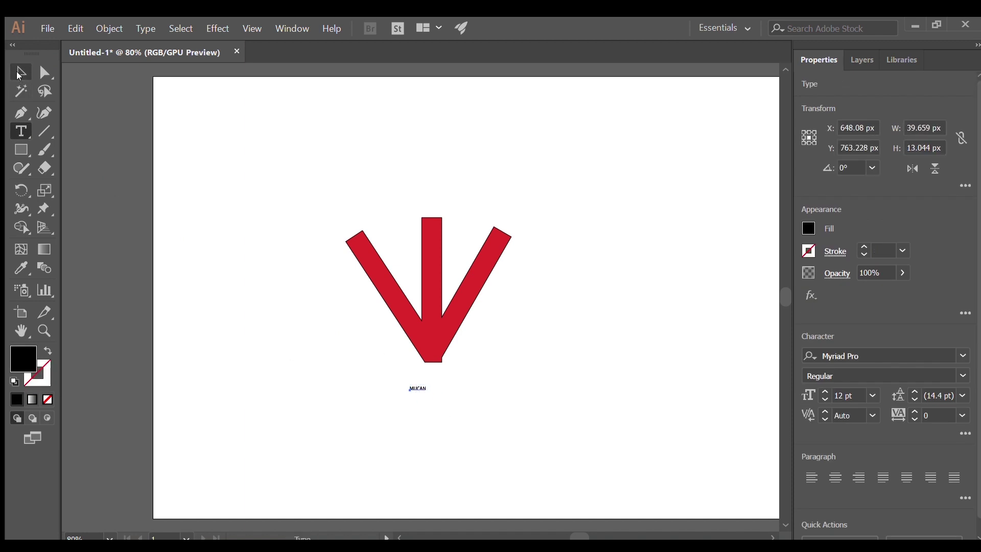
{"action": "left_click_drag", "start_coordinate": [412, 386], "coordinate": [437, 370]}
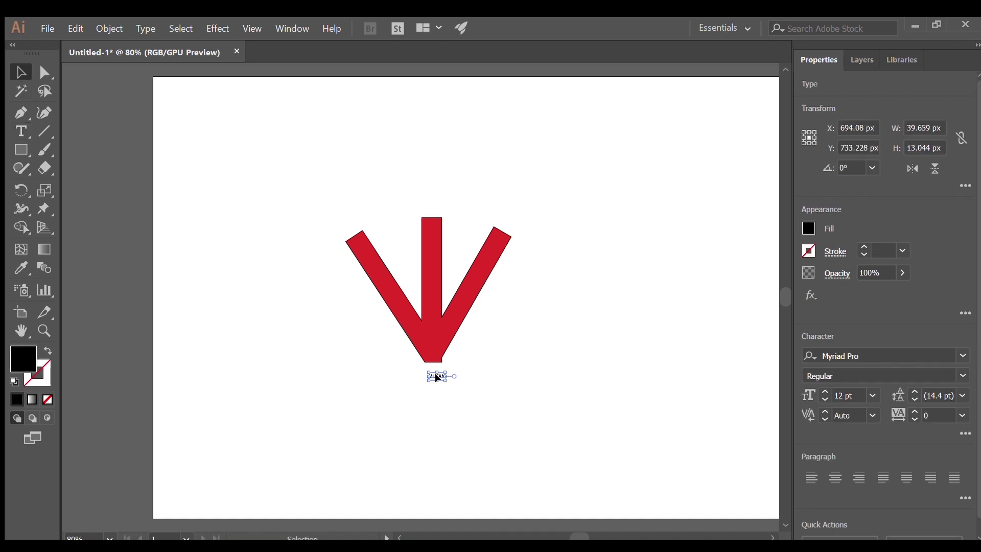
{"action": "scroll", "coordinate": [852, 395], "scroll_direction": "up", "scroll_amount": 20}
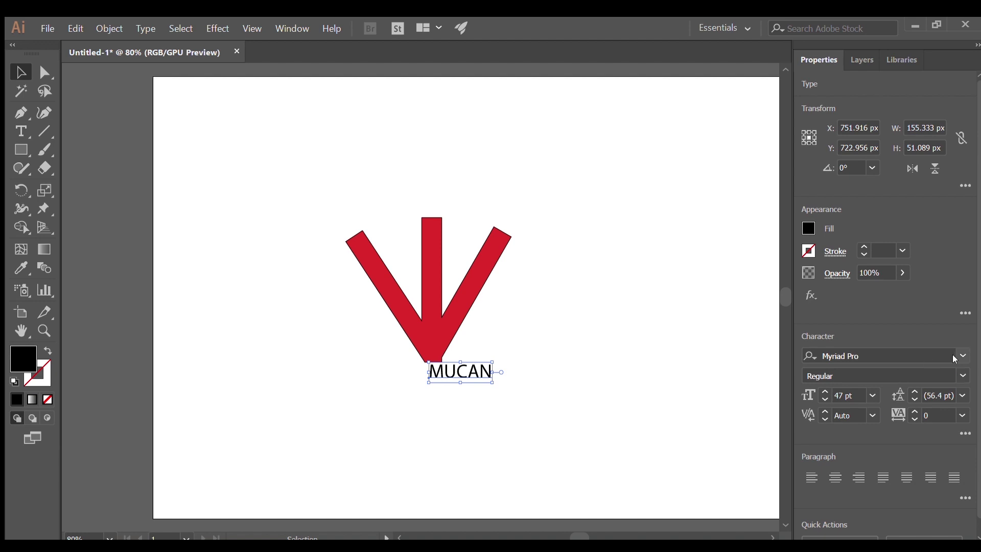
Step: Restyle the MUCAN text in a bold sans-serif font with a red fill, centred beneath the shape
{"action": "scroll", "coordinate": [858, 360], "scroll_direction": "up", "scroll_amount": 6}
{"action": "scroll", "coordinate": [858, 360], "scroll_direction": "down", "scroll_amount": 3}
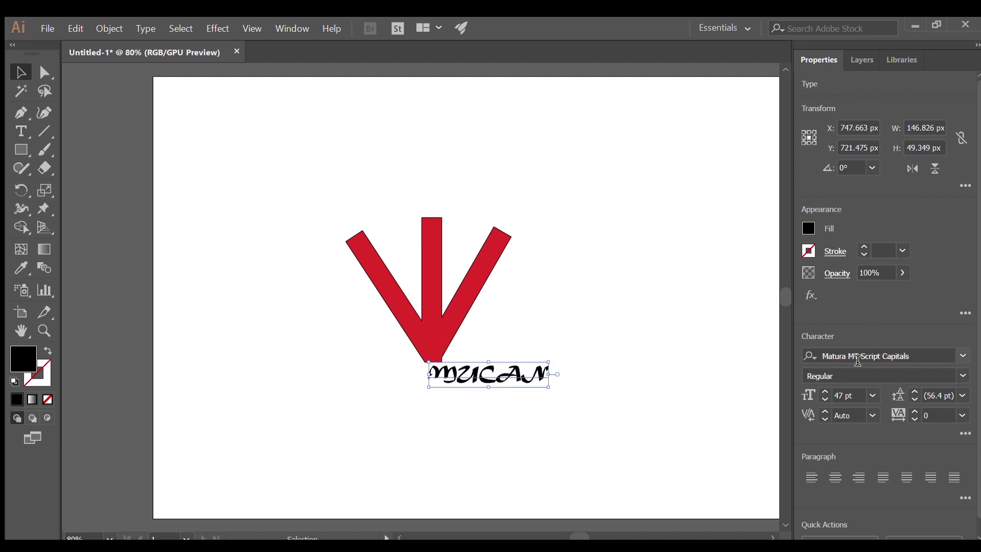
{"action": "scroll", "coordinate": [887, 356], "scroll_direction": "up", "scroll_amount": 8}
{"action": "scroll", "coordinate": [888, 356], "scroll_direction": "down", "scroll_amount": 5}
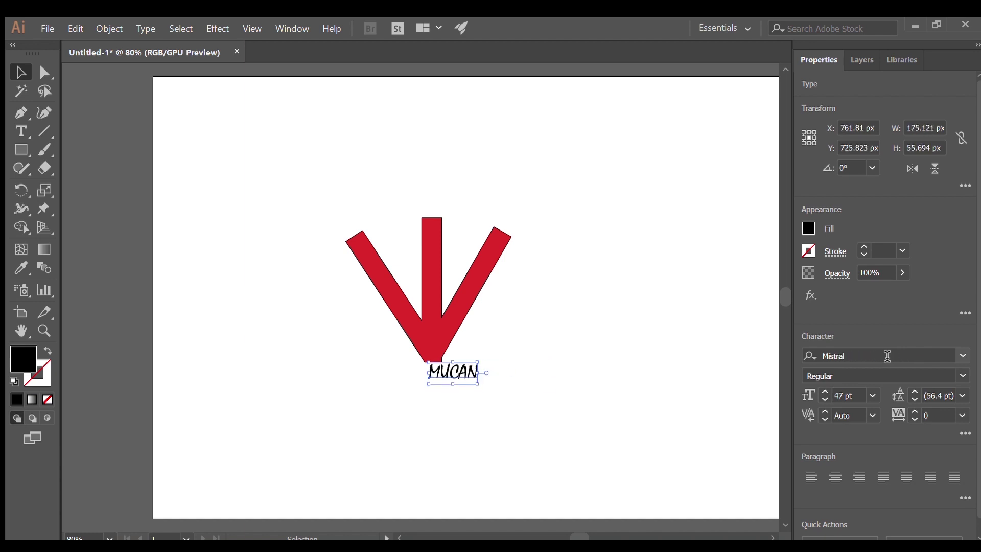
{"action": "mouse_move", "coordinate": [467, 371]}
{"action": "left_mouse_down"}
{"action": "mouse_move", "coordinate": [434, 378]}
{"action": "mouse_move", "coordinate": [450, 372]}
{"action": "left_mouse_up"}
{"action": "key", "text": "ctrl+shift+a"}
{"action": "left_click", "coordinate": [552, 382]}
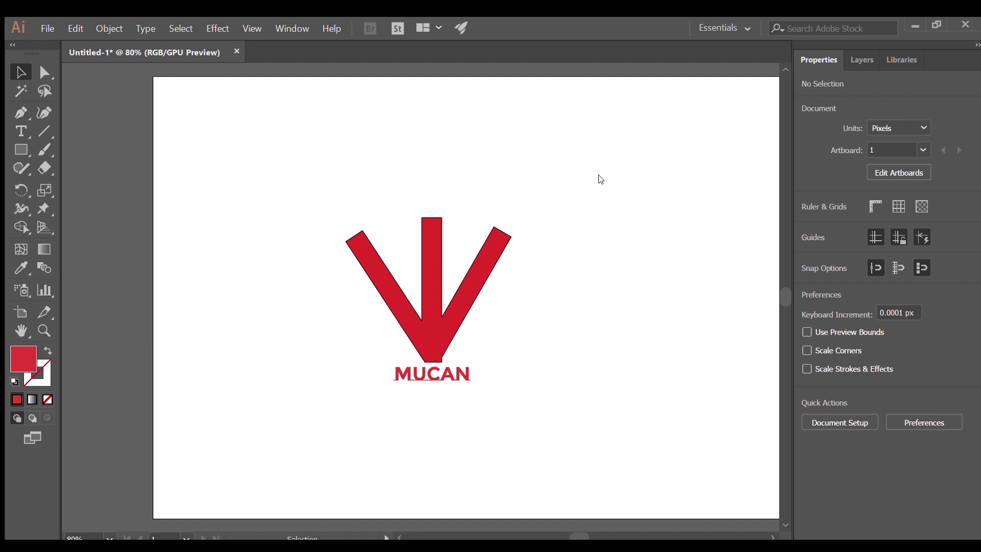
Step: Save the document as tutorial logo.ai, with the symbol and text expanded into one group of outlines
{"action": "key", "text": "ctrl+s"}
{"action": "left_click_drag", "start_coordinate": [612, 157], "coordinate": [307, 431]}
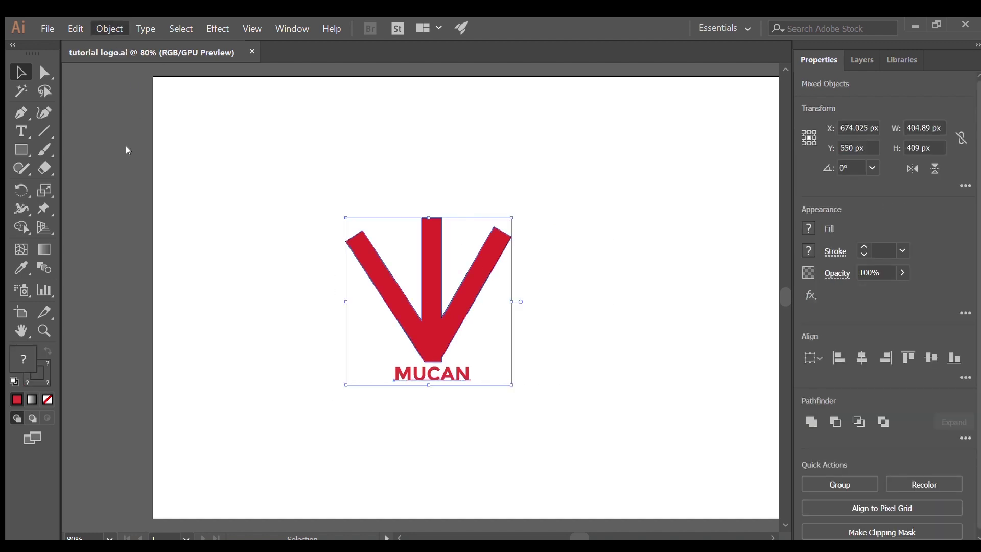
{"action": "key", "text": "ctrl+g"}
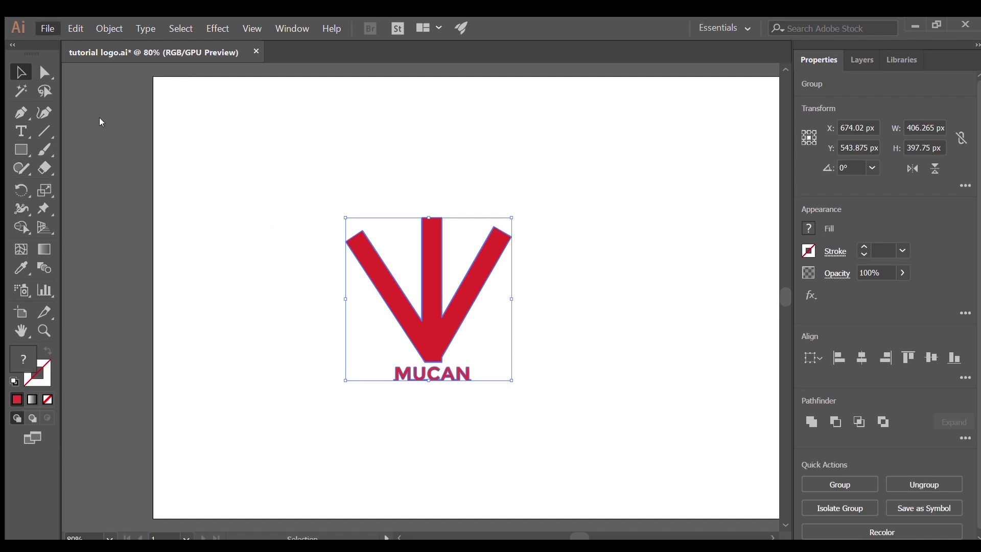
{"action": "key", "text": "ctrl+s"}
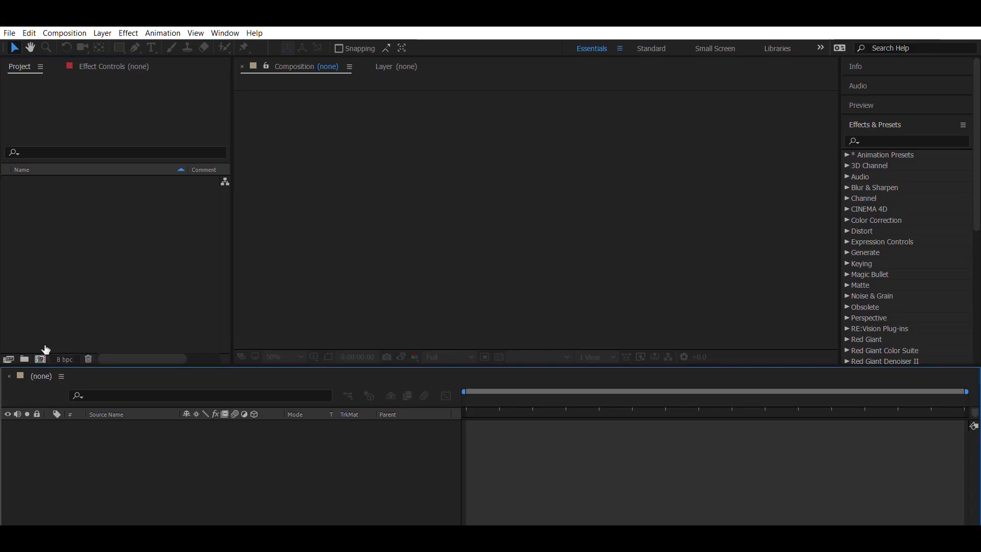
Step: Switch to After Effects and create a 1920 x 1080 composition lasting 12 seconds at 24 fps
{"action": "left_click", "coordinate": [48, 353]}
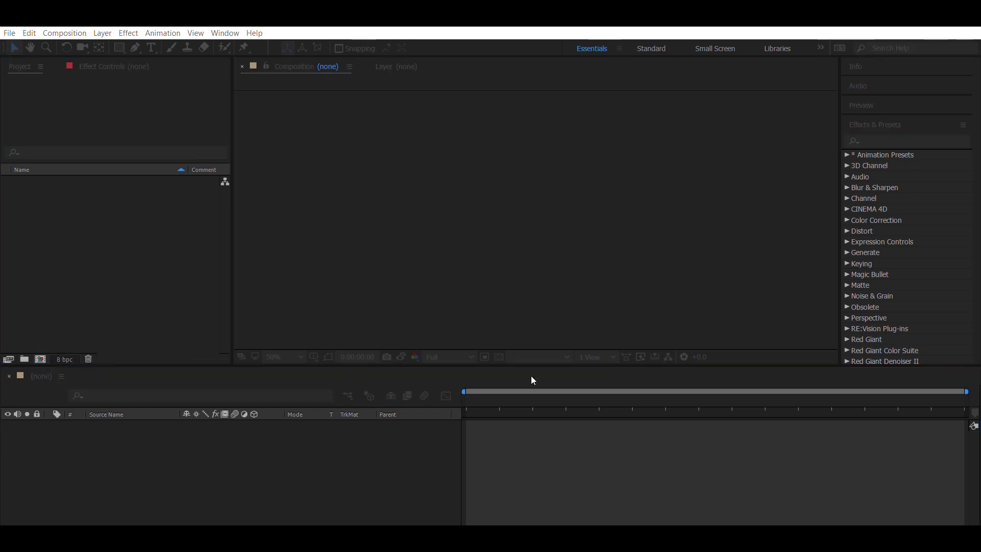
{"action": "left_click", "coordinate": [575, 403]}
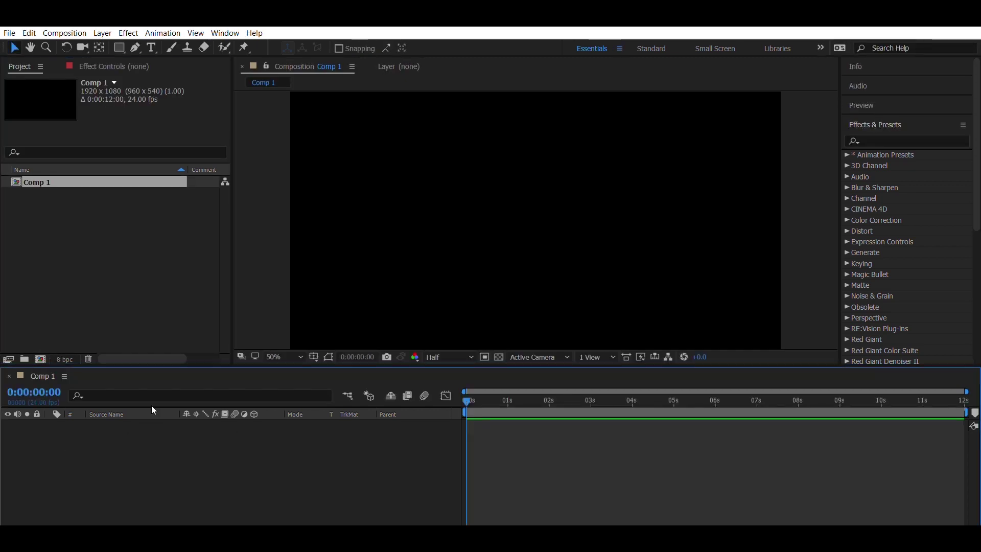
Step: Create a solid layer named logo in the composition
{"action": "key", "text": "ctrl+t"}
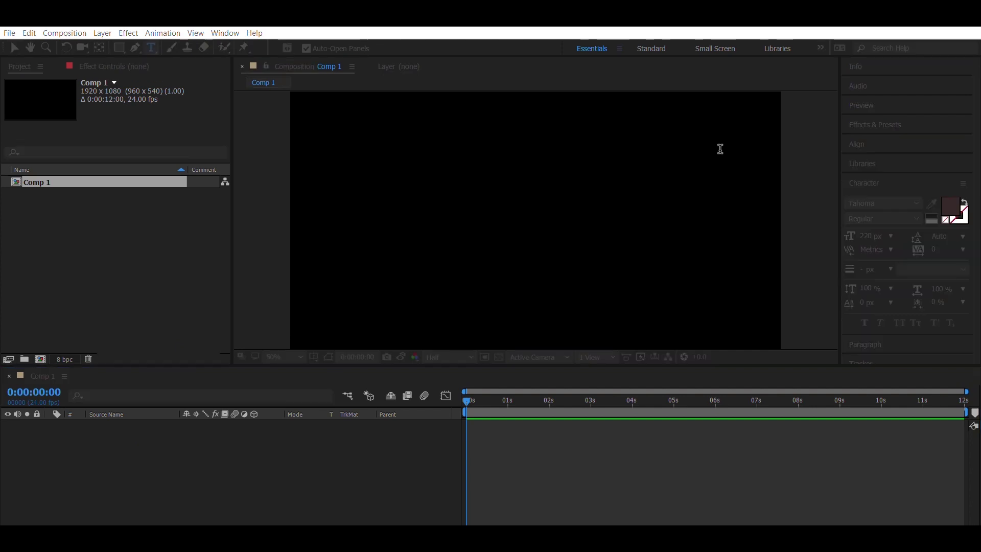
{"action": "key", "text": "Return"}
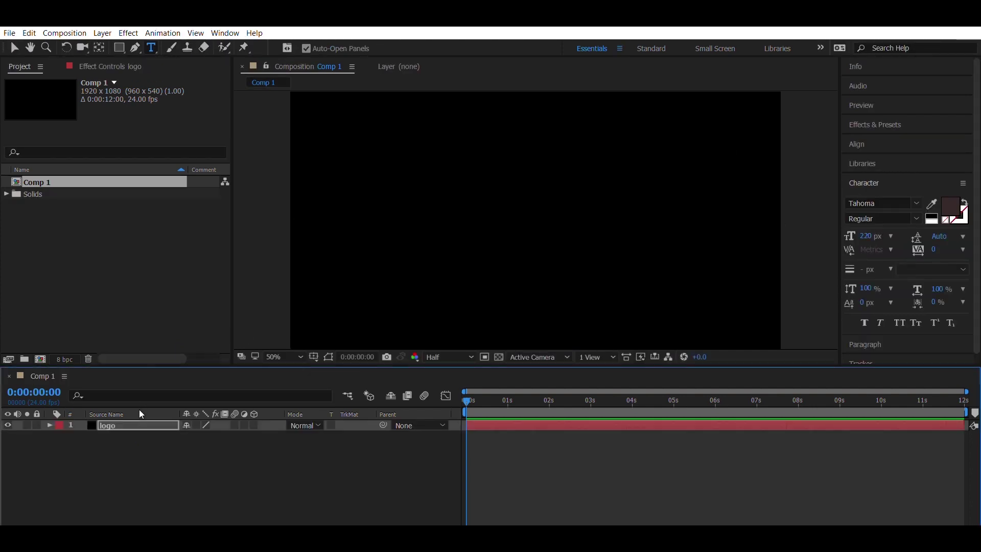
{"action": "key", "text": "Return"}
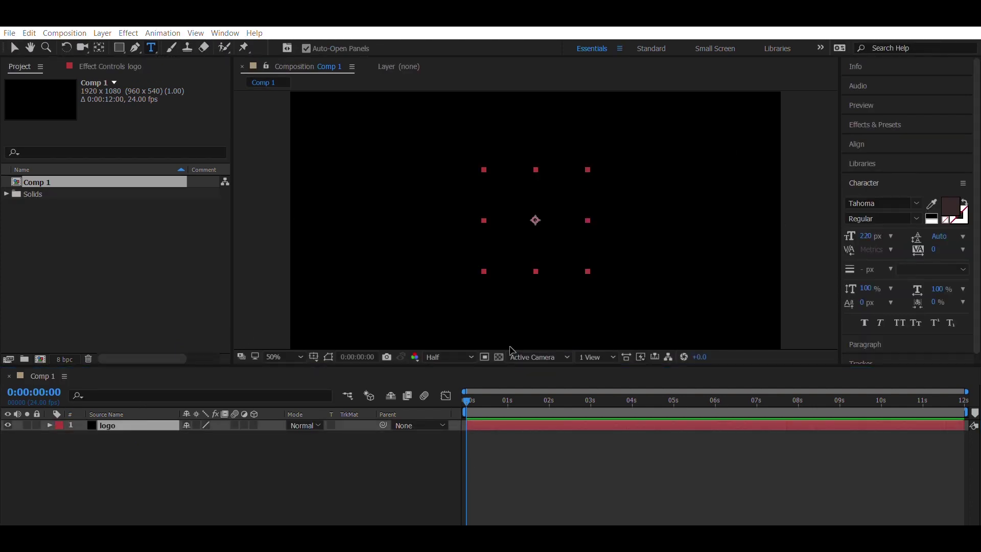
{"action": "left_click", "coordinate": [207, 473]}
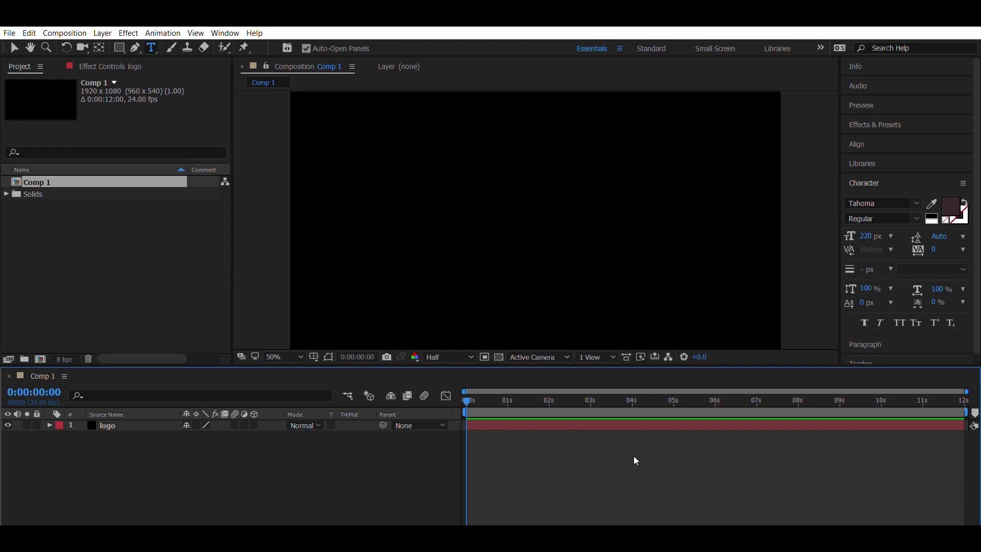
Step: Create a solid layer named e3d and apply the Element effect to it
{"action": "key", "text": "ctrl+y"}
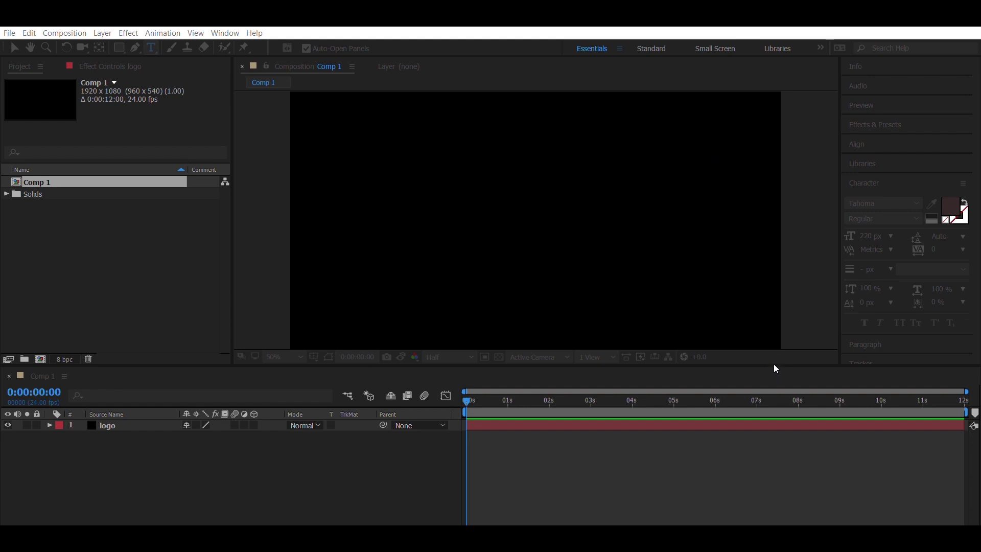
{"action": "key", "text": "Return"}
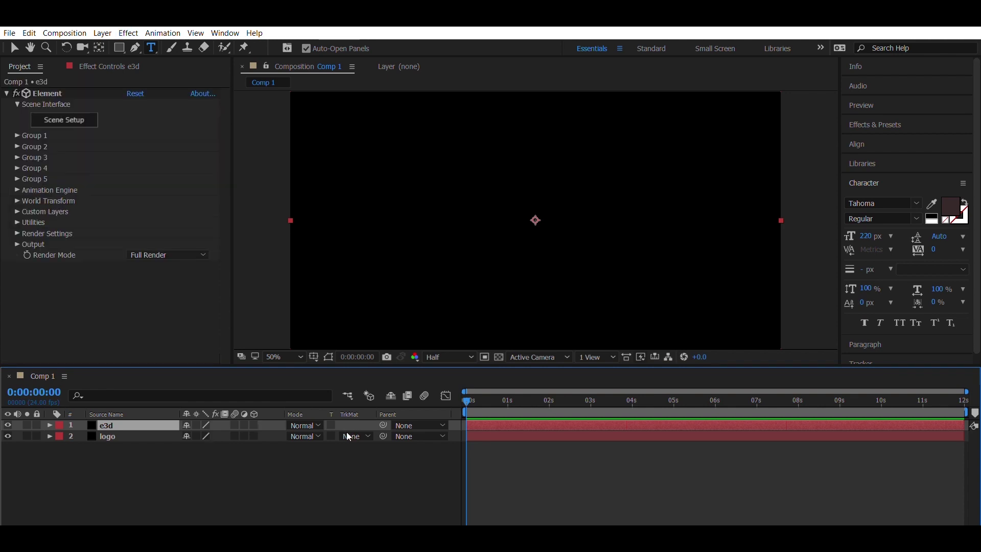
{"action": "key", "text": "v"}
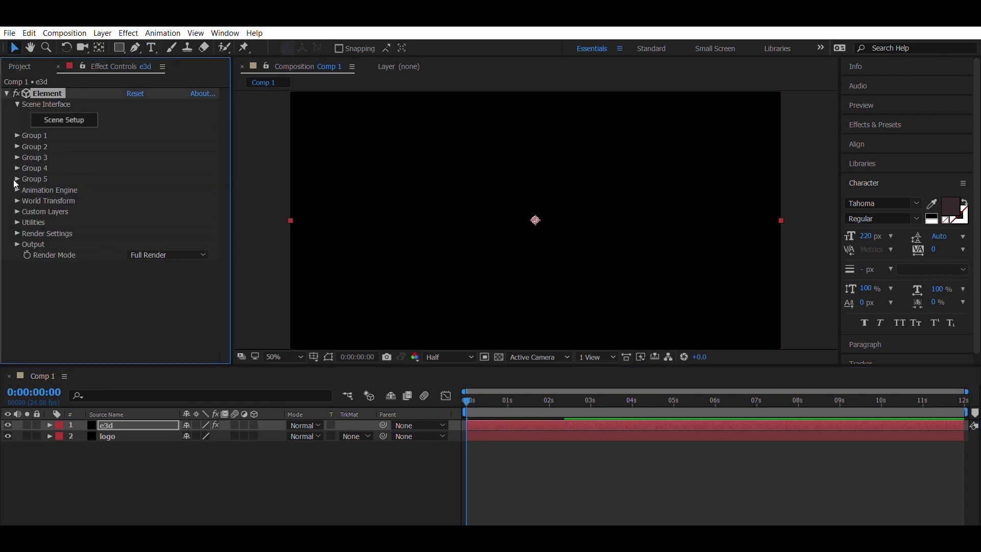
Step: Assign the logo layer as Path Layer 1 in the Element effect's custom text and masks
{"action": "left_click", "coordinate": [17, 211]}
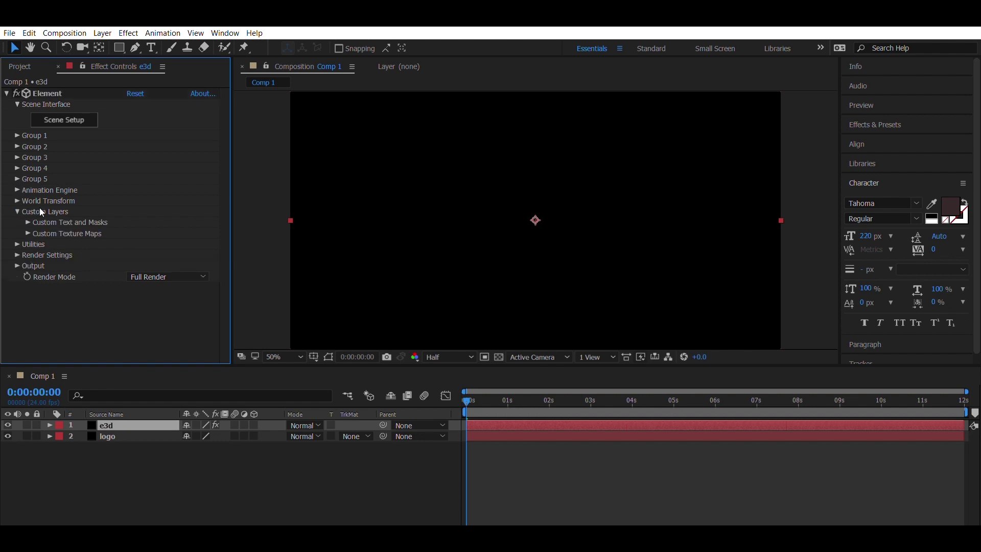
{"action": "left_click", "coordinate": [28, 222]}
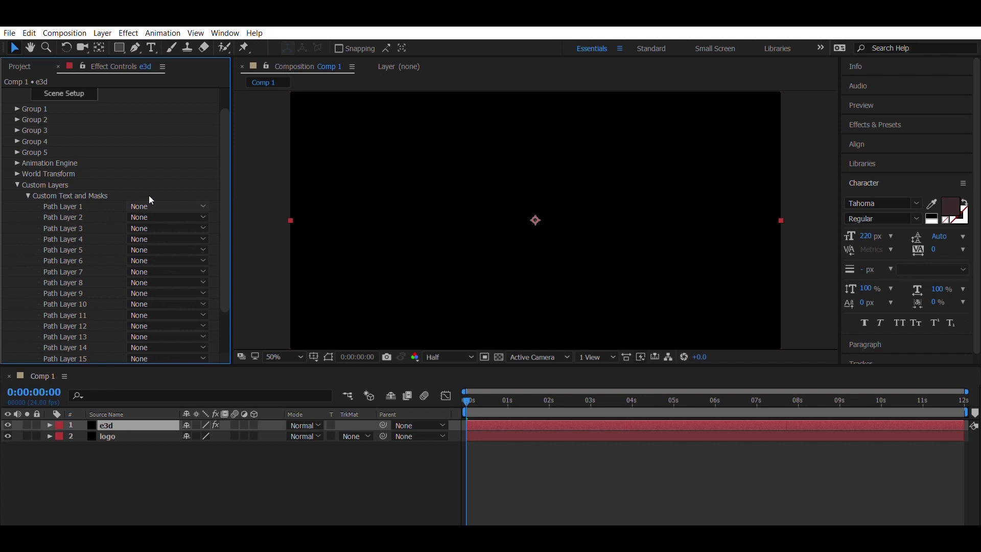
{"action": "left_click", "coordinate": [158, 237]}
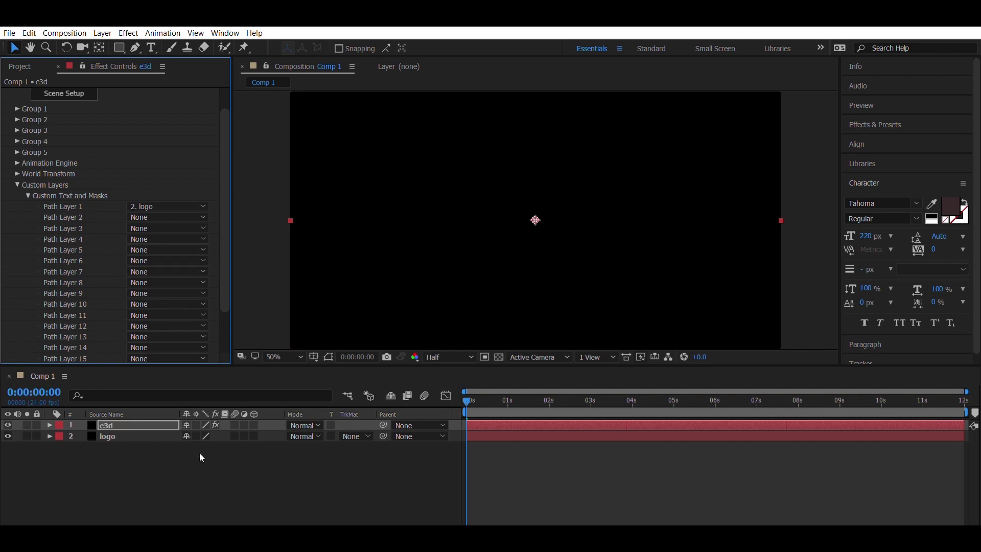
Step: Open Element's Scene Setup and extrude the logo path into a 3D model
{"action": "scroll", "coordinate": [109, 158], "scroll_direction": "up", "scroll_amount": 2}
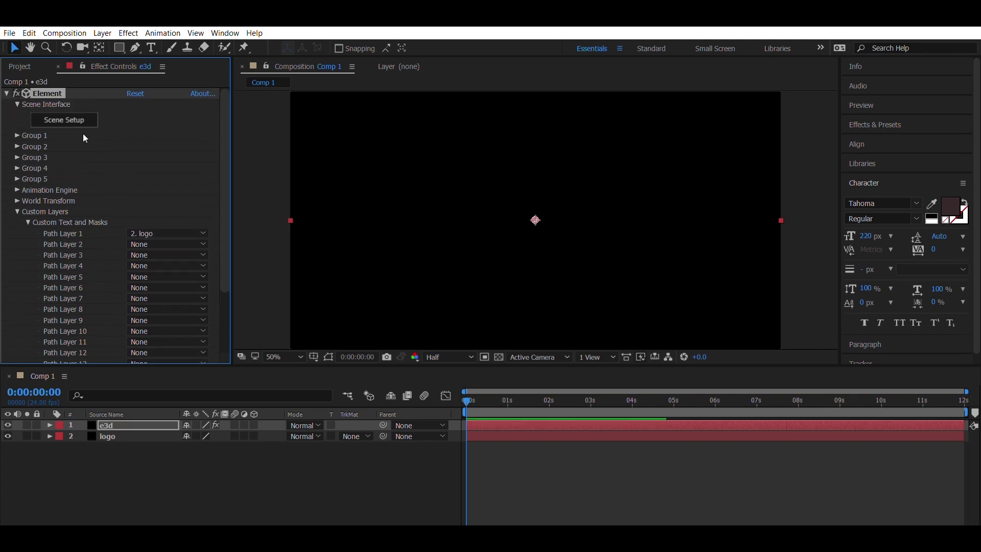
{"action": "left_click", "coordinate": [84, 117]}
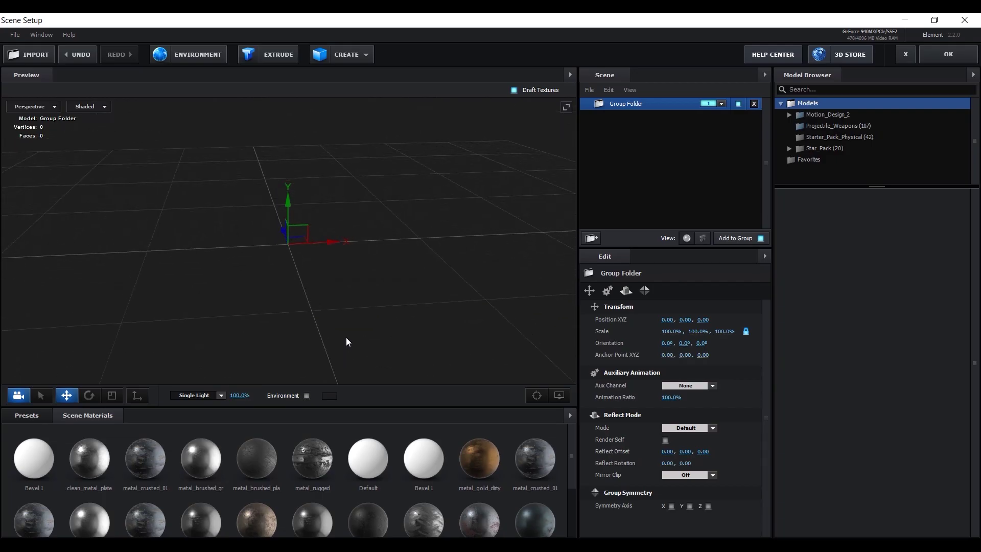
{"action": "left_click_drag", "start_coordinate": [346, 342], "coordinate": [249, 135]}
{"action": "left_click", "coordinate": [275, 57]}
{"action": "mouse_move", "coordinate": [394, 278]}
{"action": "left_mouse_down"}
{"action": "mouse_move", "coordinate": [386, 280]}
{"action": "mouse_move", "coordinate": [461, 281]}
{"action": "mouse_move", "coordinate": [393, 272]}
{"action": "left_mouse_up"}
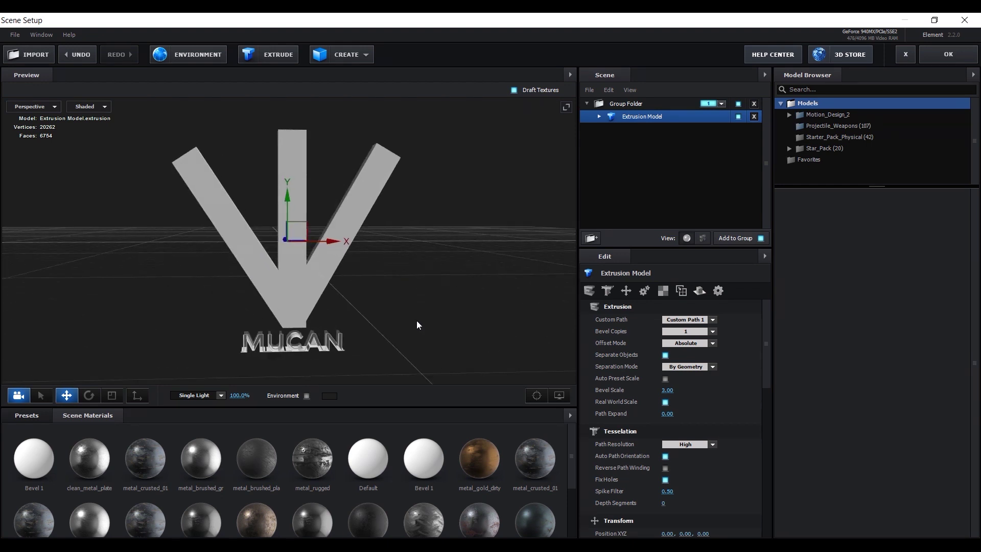
Step: Create a plane model in the scene and set its X orientation to 270°
{"action": "left_click_drag", "start_coordinate": [416, 321], "coordinate": [409, 317]}
{"action": "left_click", "coordinate": [365, 57]}
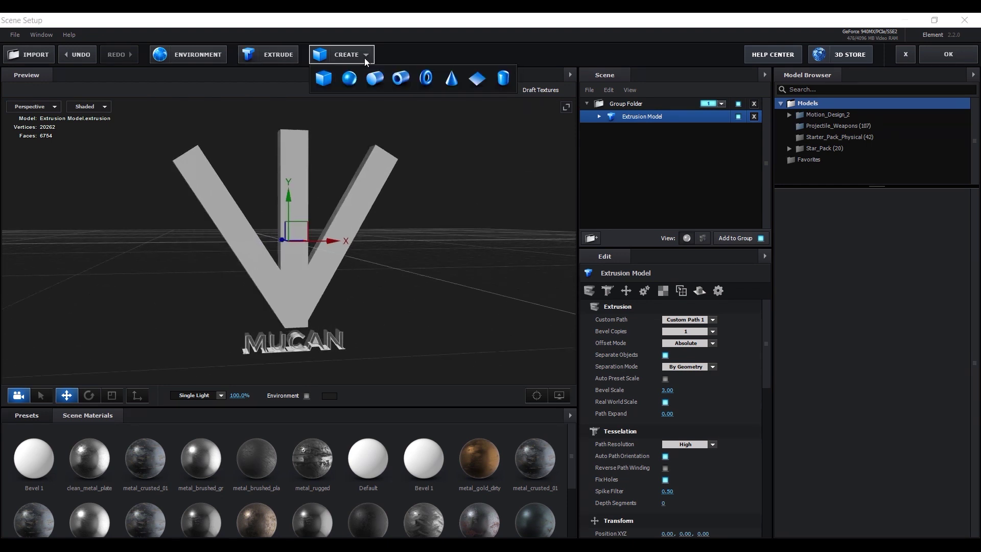
{"action": "left_click", "coordinate": [472, 81]}
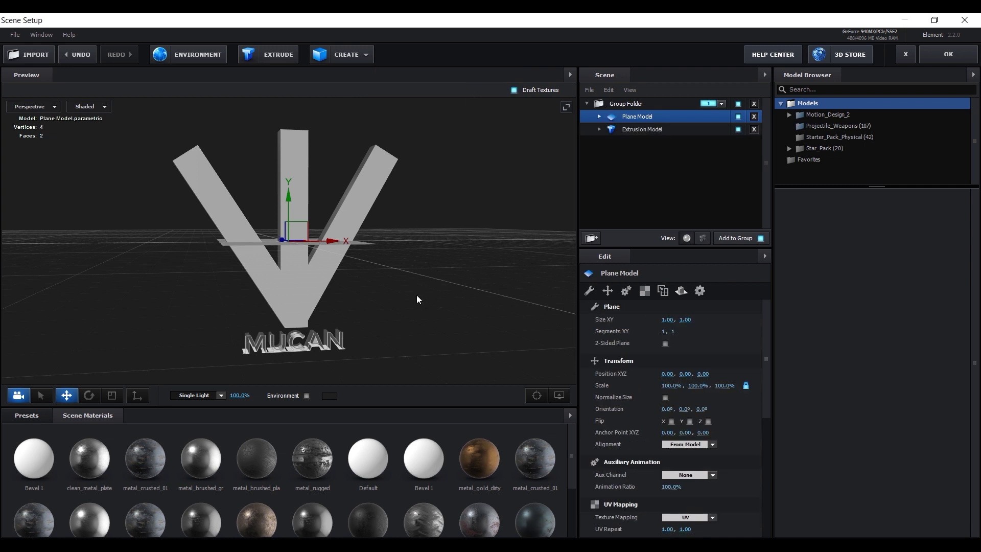
{"action": "left_click_drag", "start_coordinate": [416, 295], "coordinate": [428, 295]}
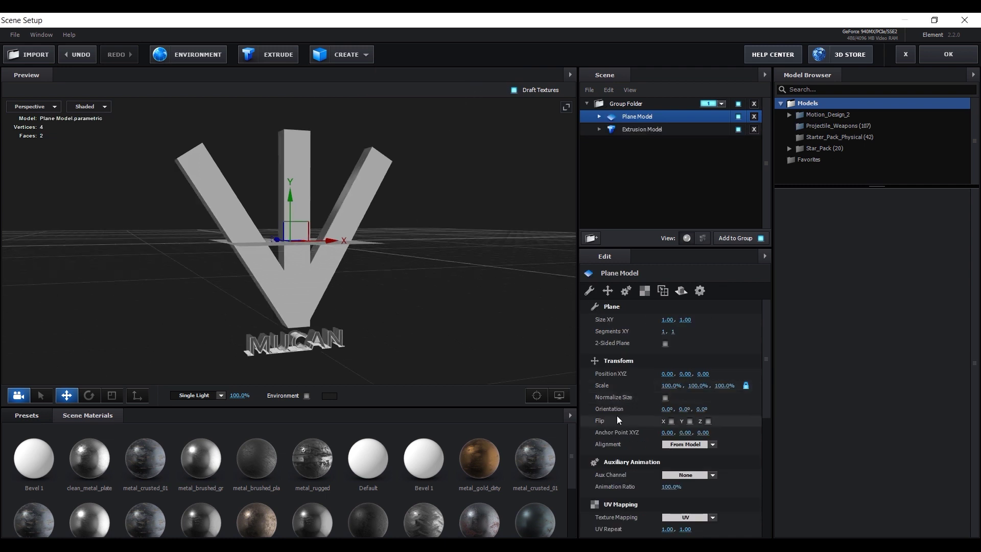
{"action": "left_click", "coordinate": [670, 410]}
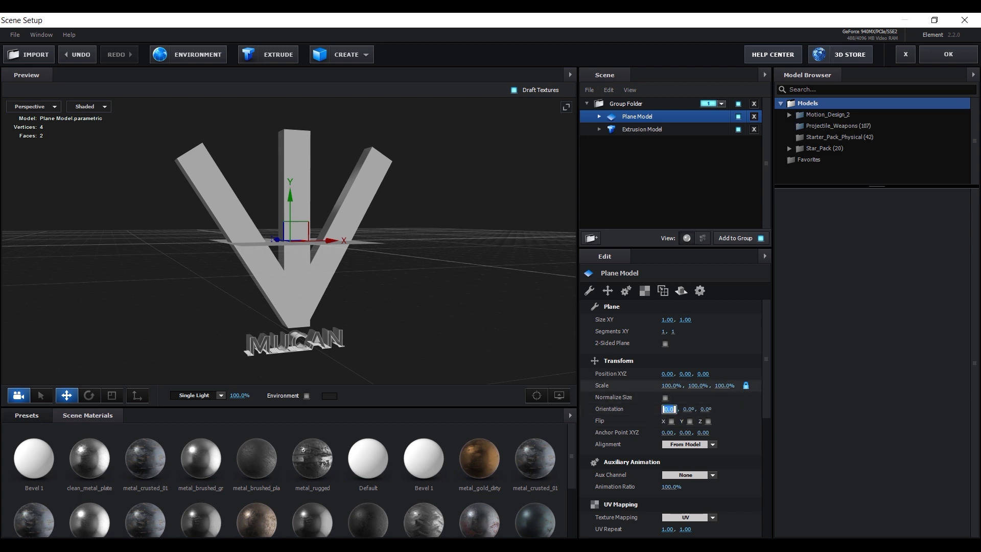
{"action": "type", "text": "270"}
{"action": "key", "text": "Return"}
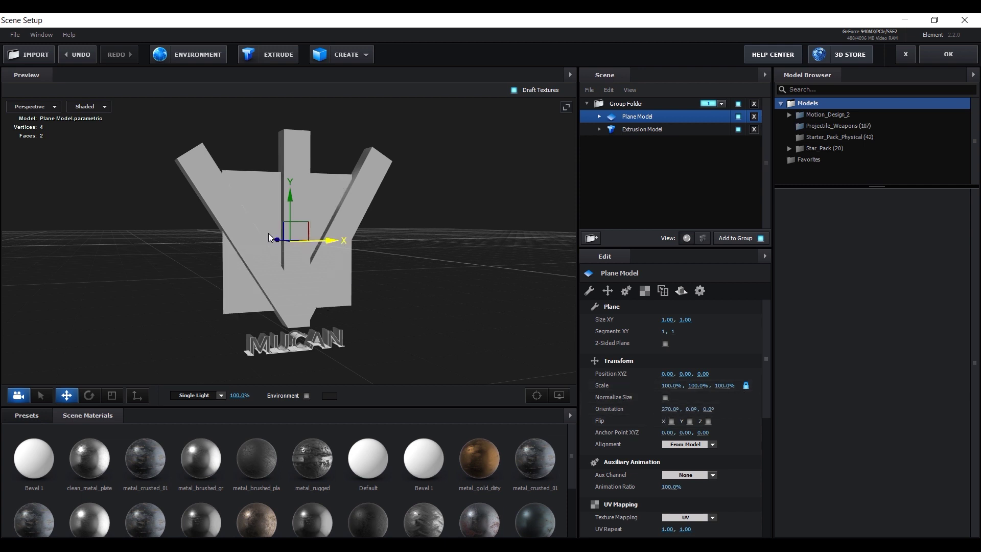
Step: Move the plane model to Z position 0.19 and set its size to 100 by 100
{"action": "left_click_drag", "start_coordinate": [275, 239], "coordinate": [267, 237]}
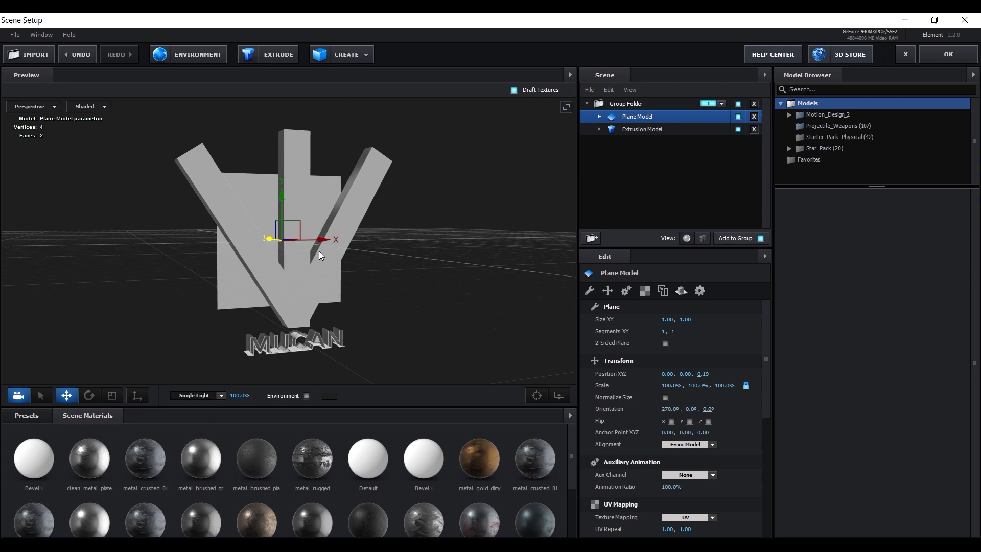
{"action": "left_click", "coordinate": [668, 320]}
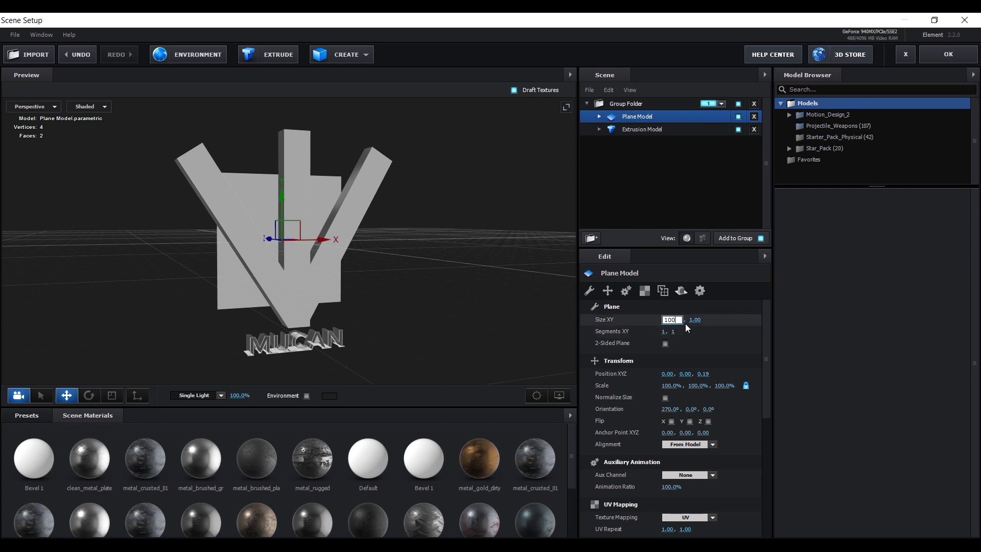
{"action": "key", "text": "Return"}
{"action": "type", "text": "1"}
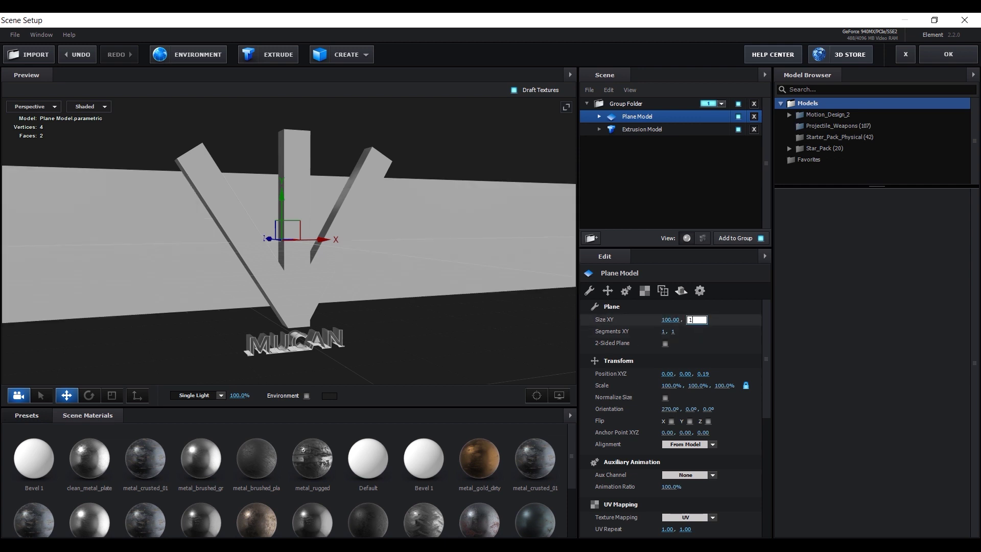
{"action": "type", "text": "00"}
{"action": "key", "text": "Return"}
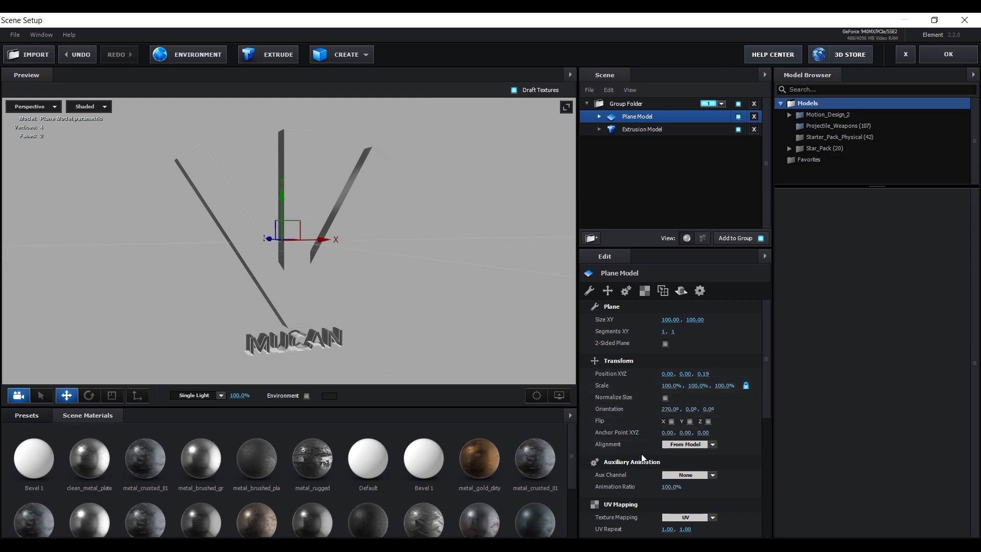
Step: Set the plane model's UV Repeat to 5.00 in both directions
{"action": "scroll", "coordinate": [643, 457], "scroll_direction": "down", "scroll_amount": 1}
{"action": "left_click", "coordinate": [671, 493]}
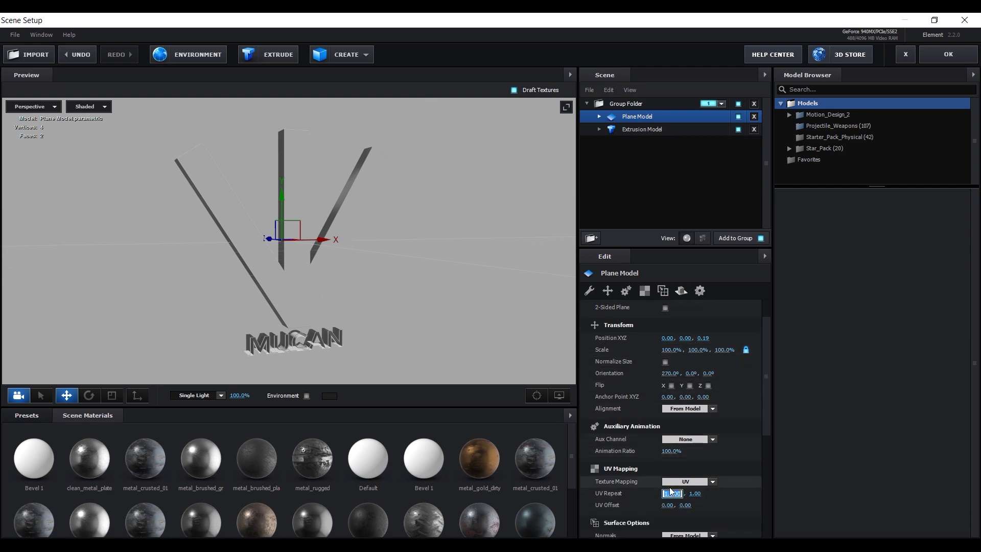
{"action": "key", "text": "Return"}
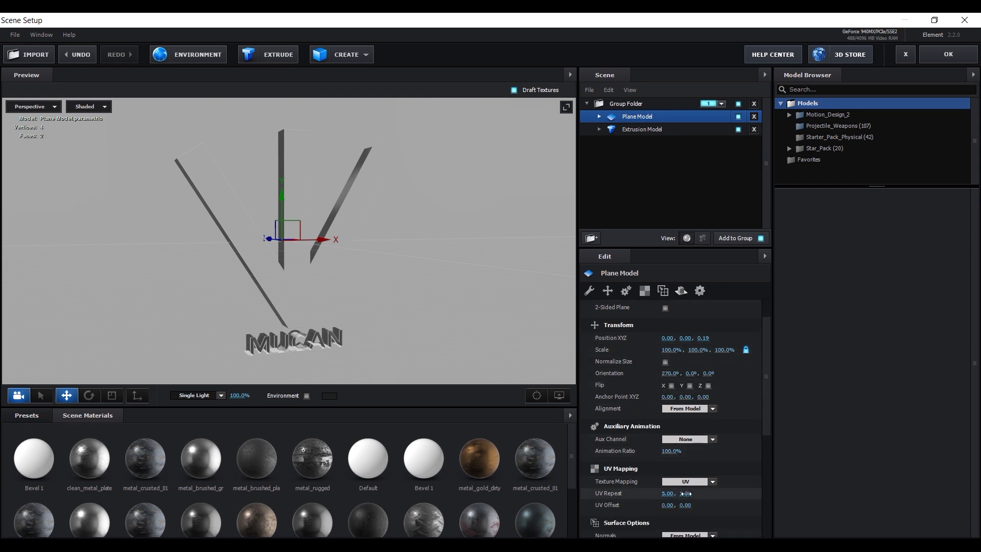
{"action": "left_click", "coordinate": [686, 494]}
{"action": "type", "text": "5"}
{"action": "key", "text": "Return"}
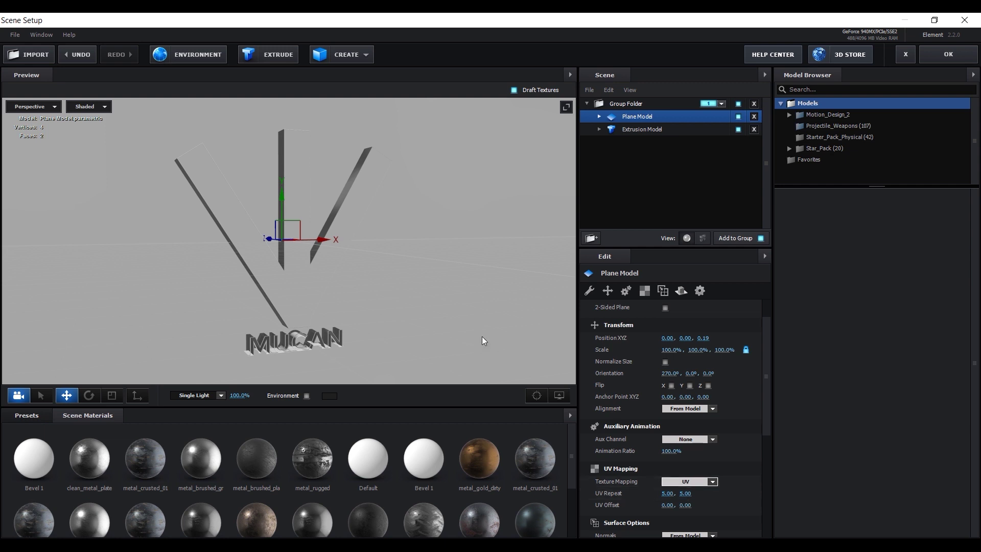
Step: Undo the plane's UV repeat, size, position and orientation changes, and redo them
{"action": "left_click_drag", "start_coordinate": [388, 301], "coordinate": [376, 237]}
{"action": "key", "text": "ctrl+z"}
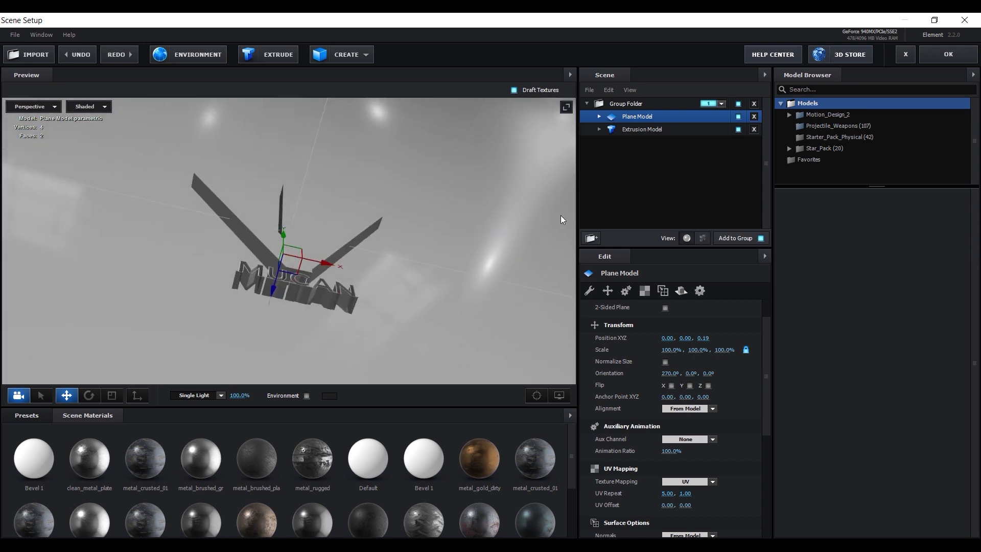
{"action": "key", "text": "ctrl+z"}
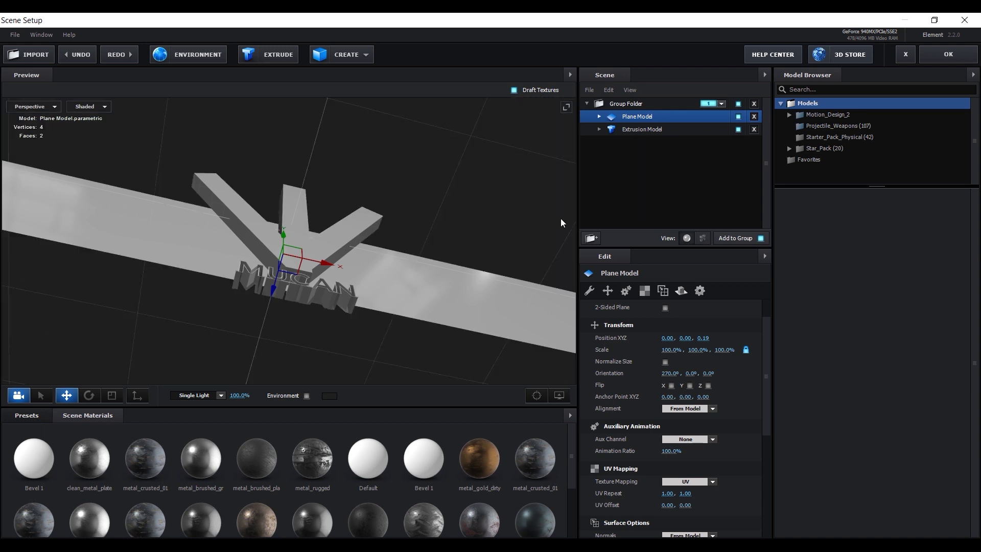
{"action": "key", "text": "ctrl+z"}
{"action": "key", "text": "ctrl+z"}
{"action": "key", "text": "ctrl+z"}
{"action": "key", "text": "ctrl+z"}
{"action": "key", "text": "ctrl+z"}
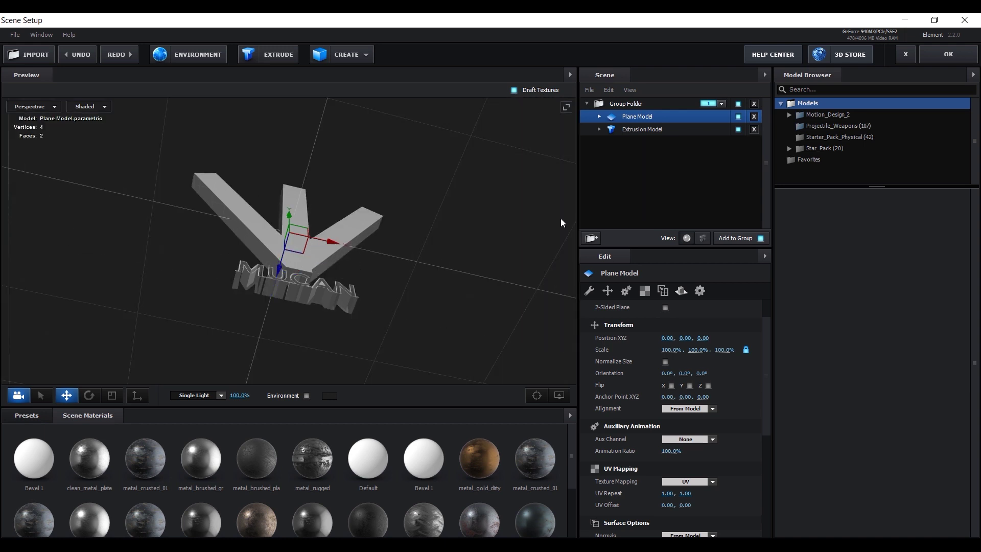
{"action": "key", "text": "ctrl+shift+z"}
{"action": "key", "text": "ctrl+shift+z"}
{"action": "key", "text": "ctrl+shift+z"}
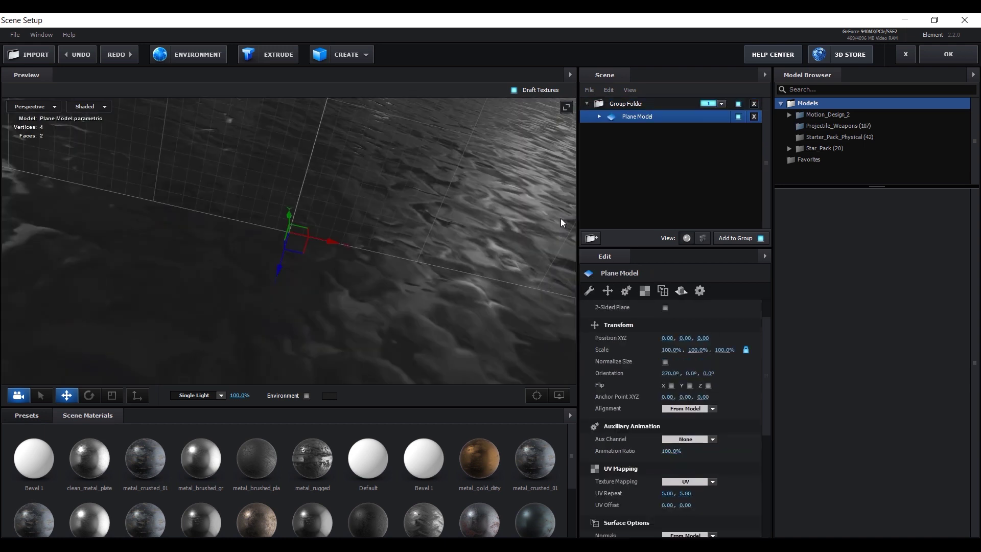
Step: Browse the material presets and open the Fabric folder of Pro_Shaders_2
{"action": "left_click_drag", "start_coordinate": [423, 305], "coordinate": [243, 450]}
{"action": "left_click", "coordinate": [9, 418]}
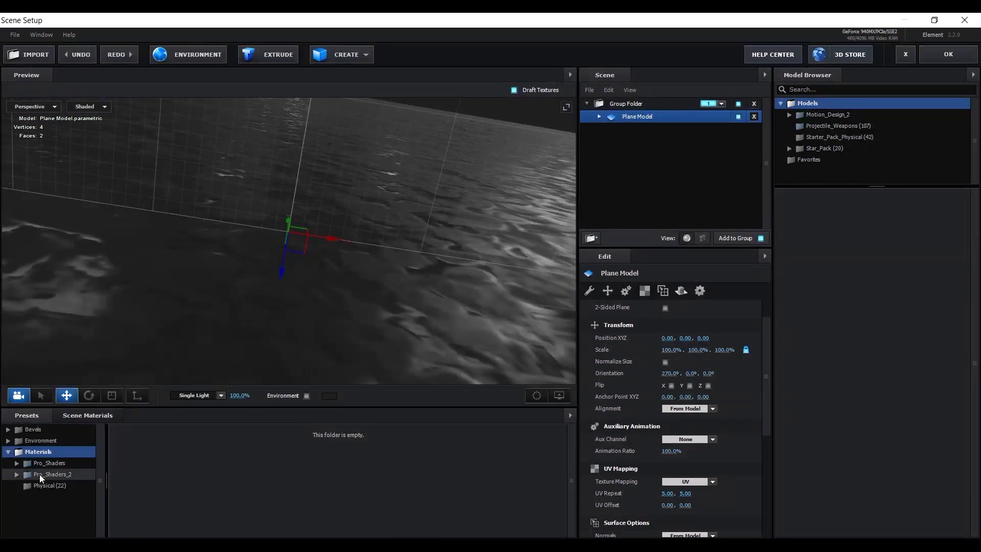
{"action": "double_click", "coordinate": [39, 474]}
{"action": "left_click", "coordinate": [50, 507]}
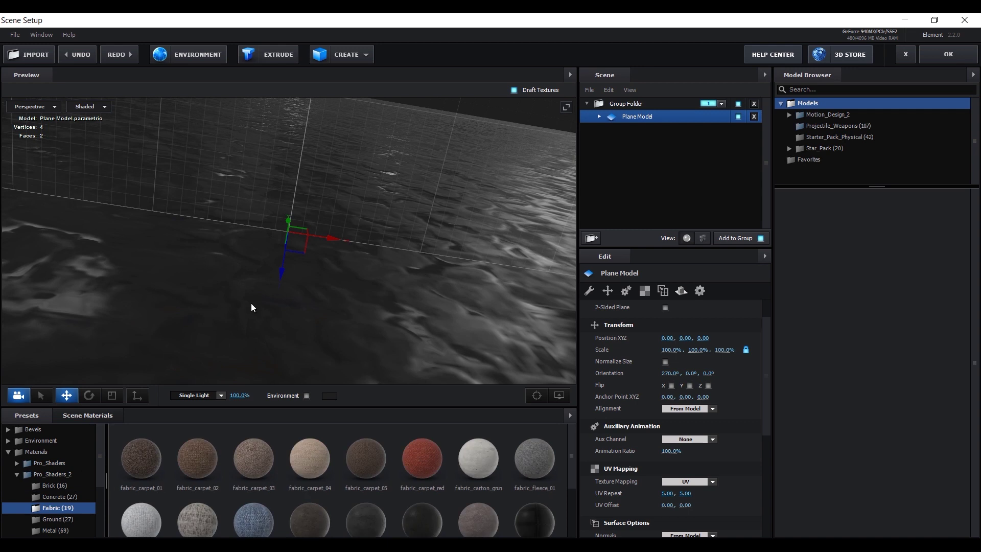
Step: Undo the removal of the textured extrusion models and apply the scene to the composition
{"action": "key", "text": "ctrl+z"}
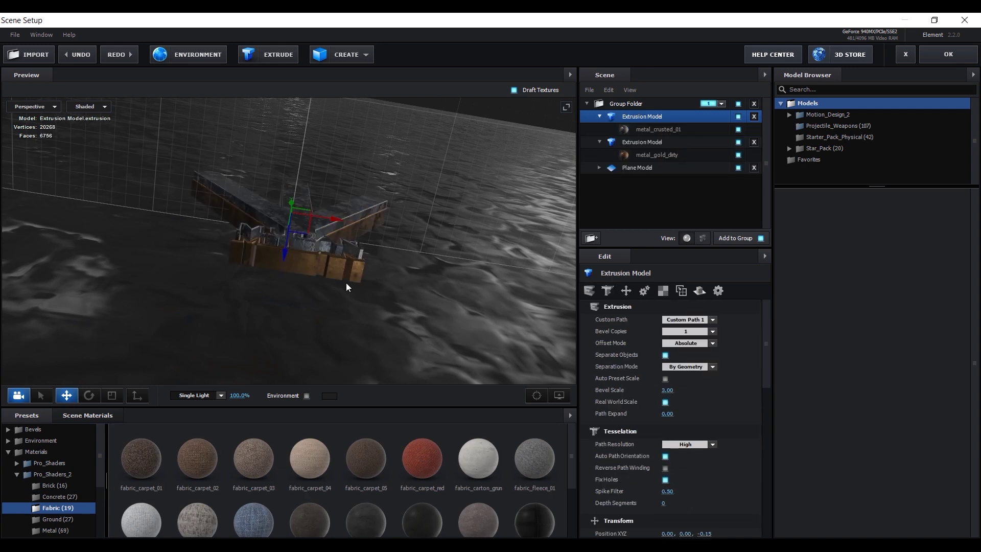
{"action": "key", "text": "ctrl+z"}
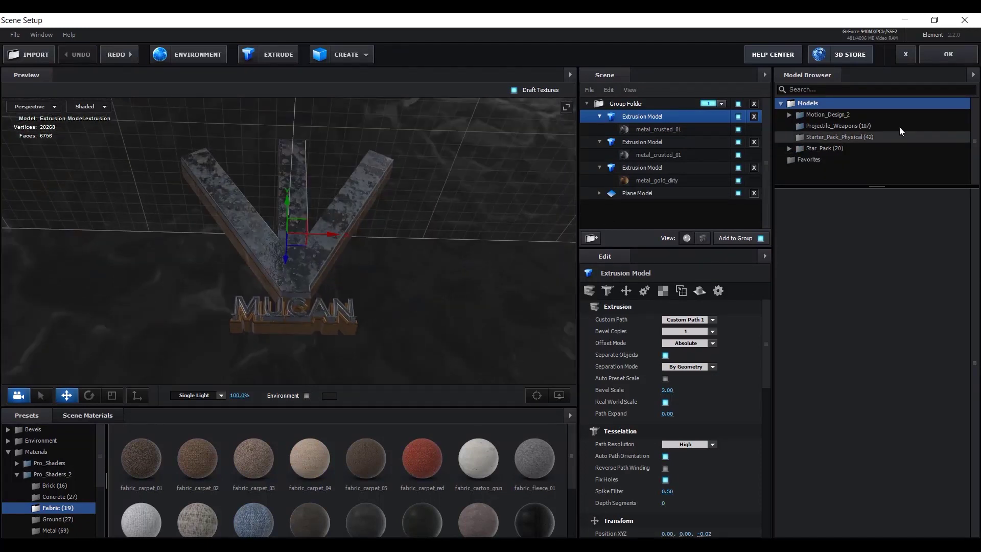
{"action": "left_click", "coordinate": [944, 57]}
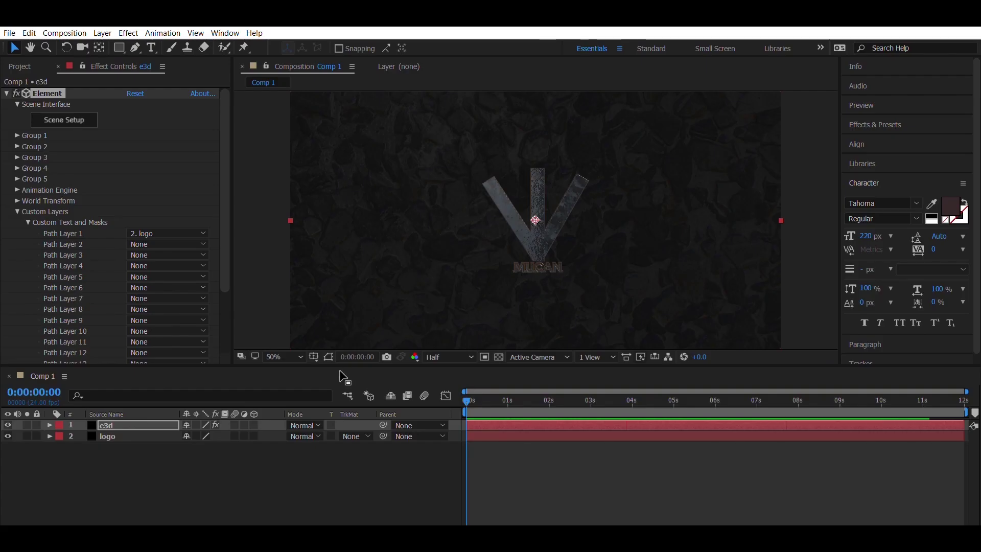
Step: Add a camera layer and orbit it to a low, tilted close view of the logo
{"action": "left_click", "coordinate": [456, 406]}
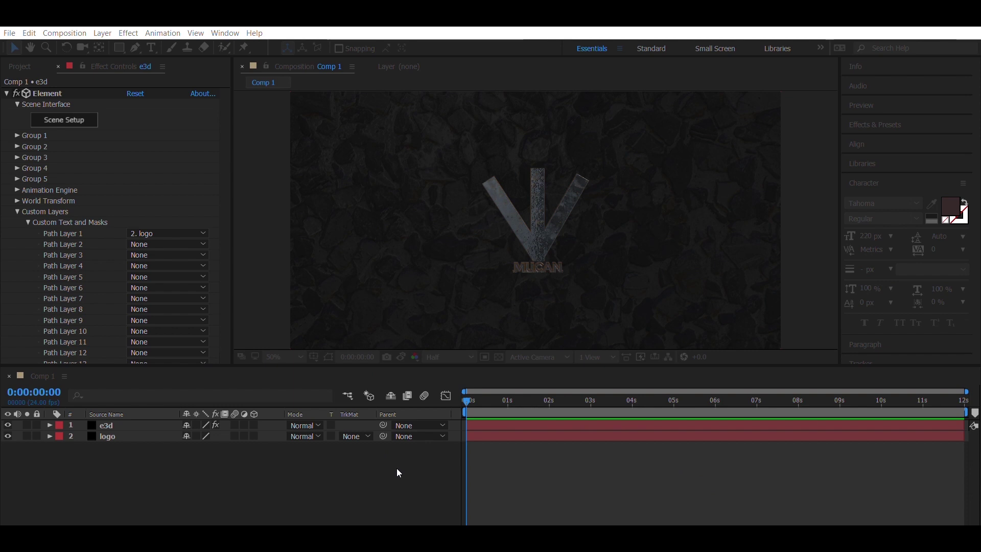
{"action": "key", "text": "Return"}
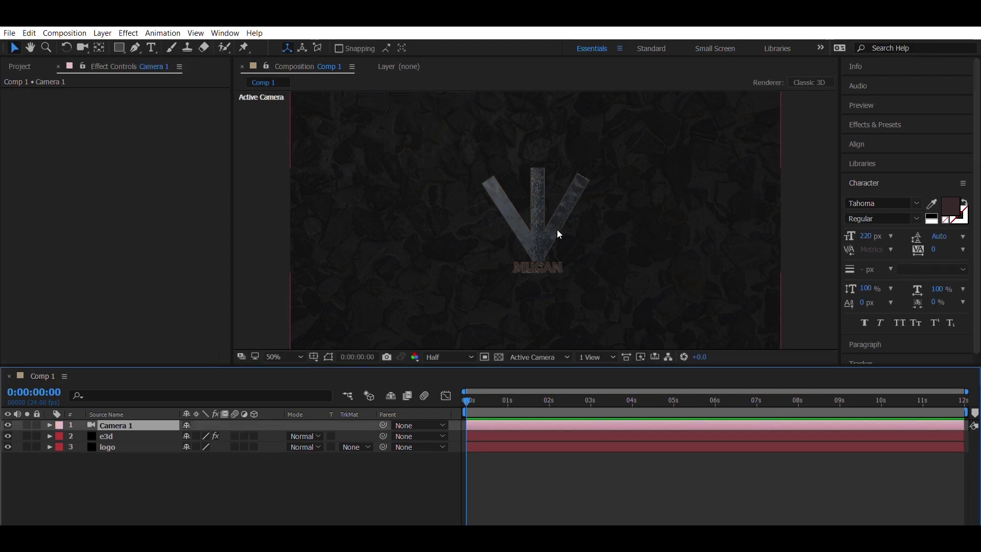
{"action": "key", "text": "c"}
{"action": "left_click_drag", "start_coordinate": [513, 256], "coordinate": [518, 206]}
{"action": "key", "text": "c"}
{"action": "key", "text": "c"}
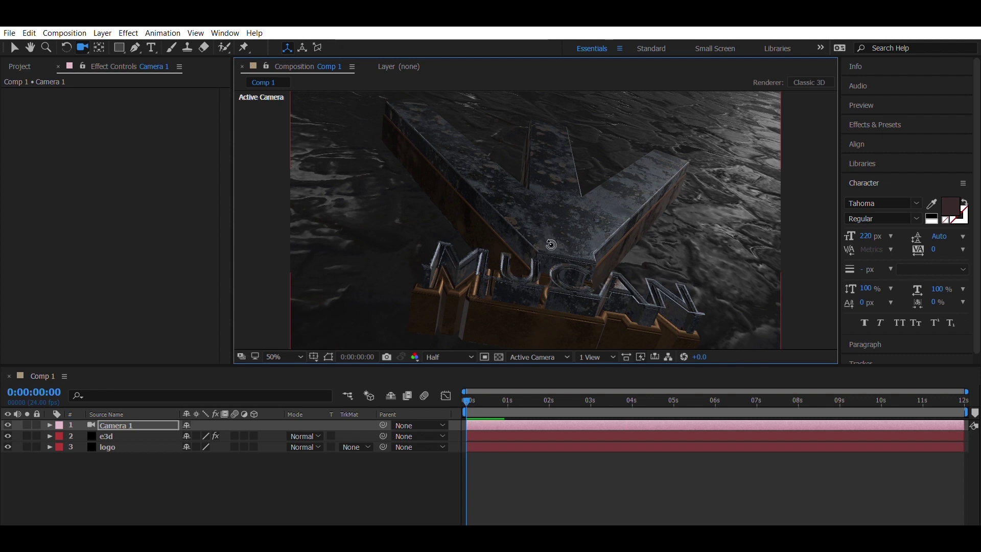
Step: Orbit, dolly and pan the camera to frame the tip of the logo's left arm up close
{"action": "key", "text": "c"}
{"action": "left_click_drag", "start_coordinate": [555, 250], "coordinate": [507, 286]}
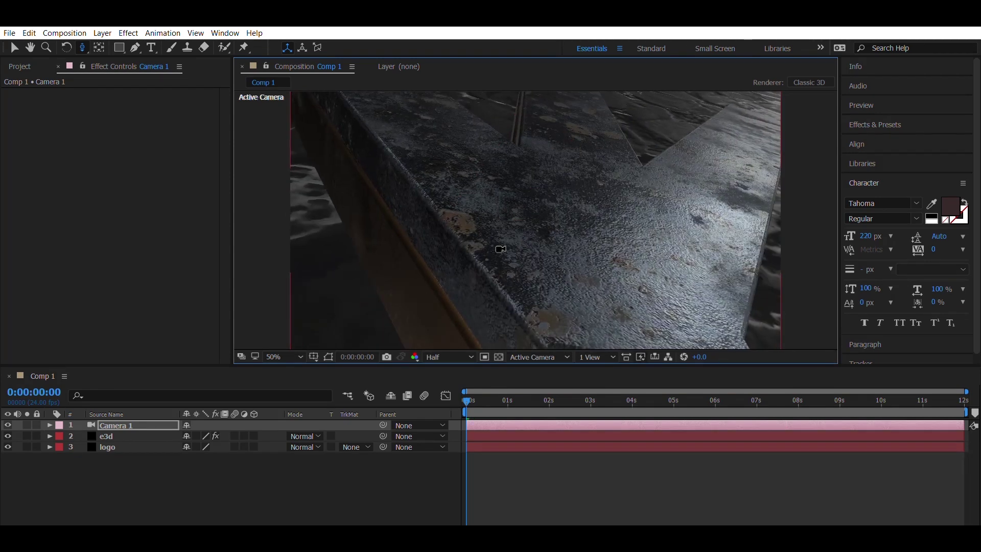
{"action": "key", "text": "c"}
{"action": "left_click_drag", "start_coordinate": [499, 245], "coordinate": [650, 276]}
{"action": "scroll", "coordinate": [631, 222], "scroll_direction": "up", "scroll_amount": 2}
{"action": "scroll", "coordinate": [630, 222], "scroll_direction": "down", "scroll_amount": 2}
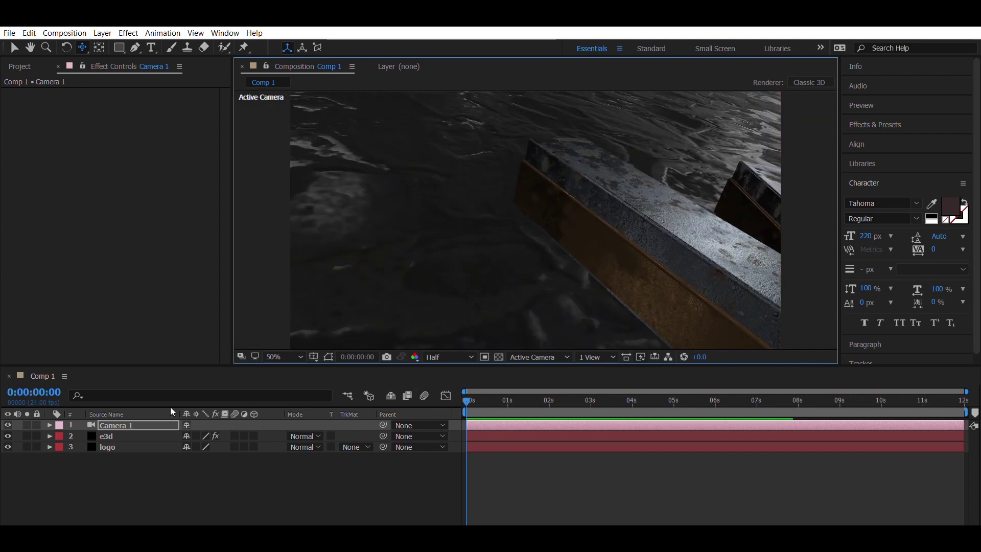
Step: Enable keyframing for Camera 1's Point of Interest, Position and Orientation at 0:00:00:00
{"action": "left_click", "coordinate": [50, 425]}
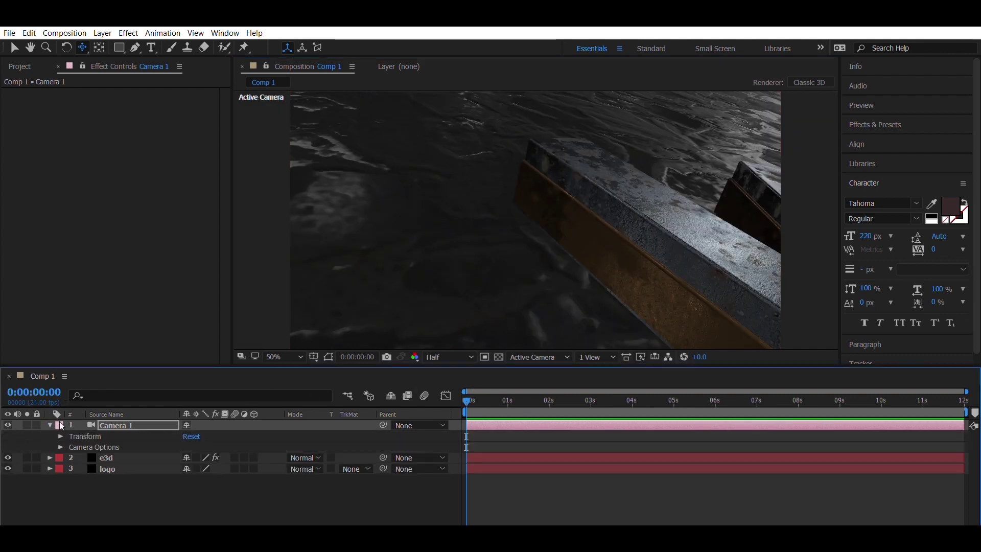
{"action": "left_click", "coordinate": [60, 436]}
{"action": "left_click", "coordinate": [82, 447]}
{"action": "left_click", "coordinate": [82, 458]}
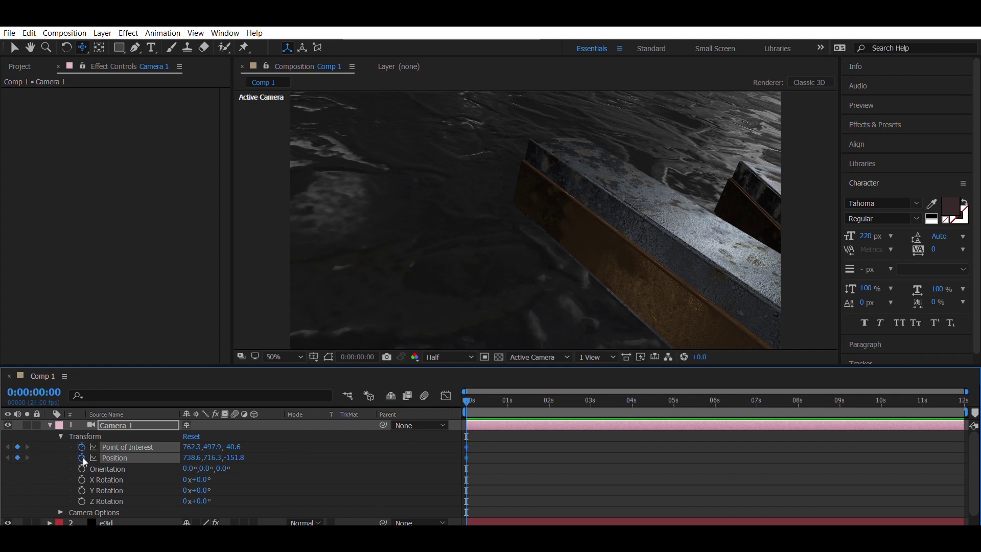
{"action": "left_click", "coordinate": [82, 469]}
Step: At 0:00:04:00, pan the camera across to the logo's right arm to set the end keyframes
{"action": "key", "text": "space"}
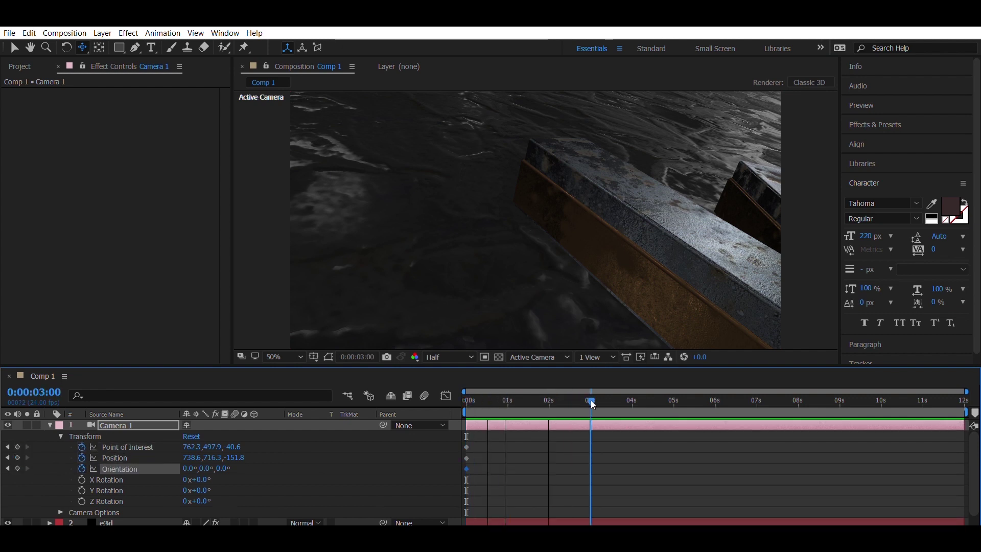
{"action": "left_click_drag", "start_coordinate": [591, 401], "coordinate": [634, 403]}
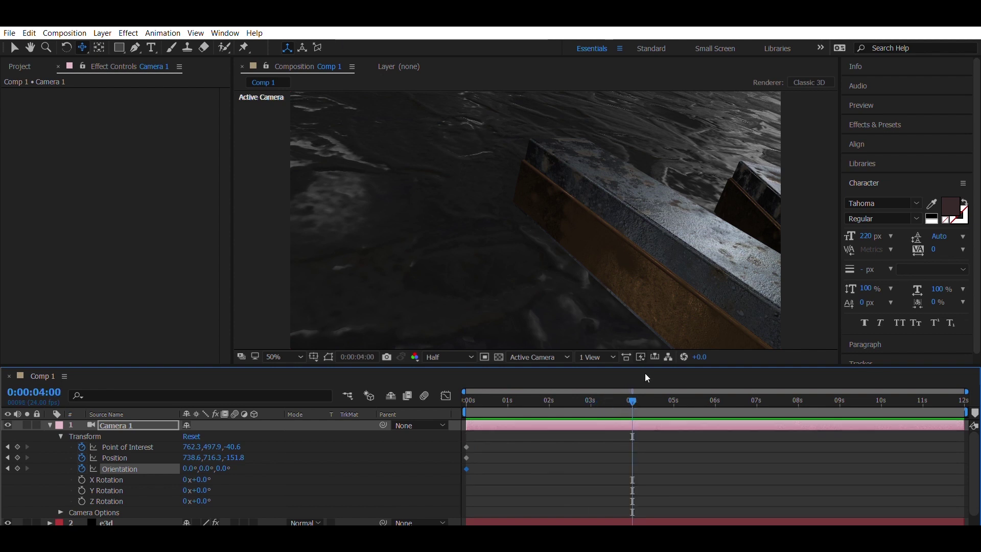
{"action": "left_click_drag", "start_coordinate": [664, 295], "coordinate": [81, 170]}
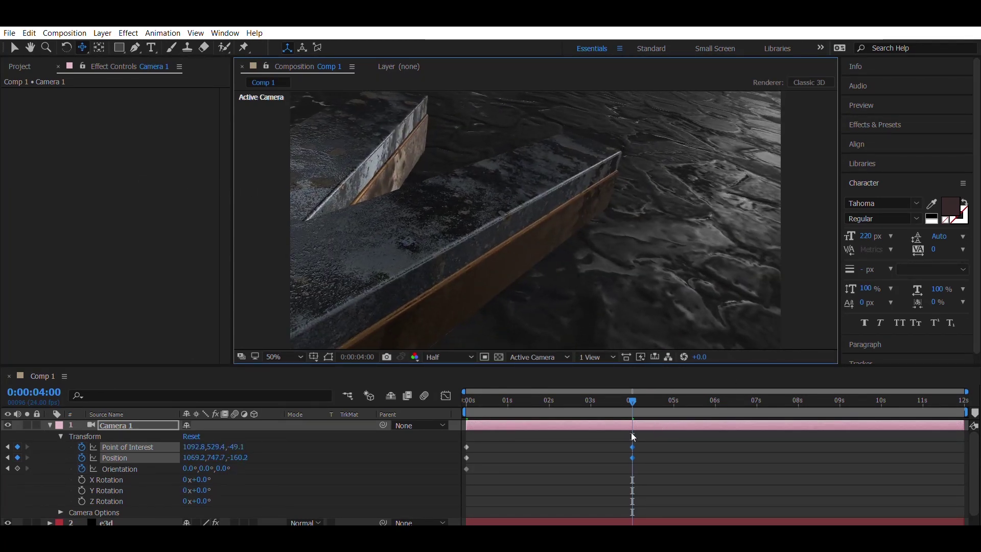
Step: Move the second Point of Interest and Position keyframes to 0:00:01:22 and preview the camera move from the start
{"action": "left_click_drag", "start_coordinate": [631, 434], "coordinate": [599, 431]}
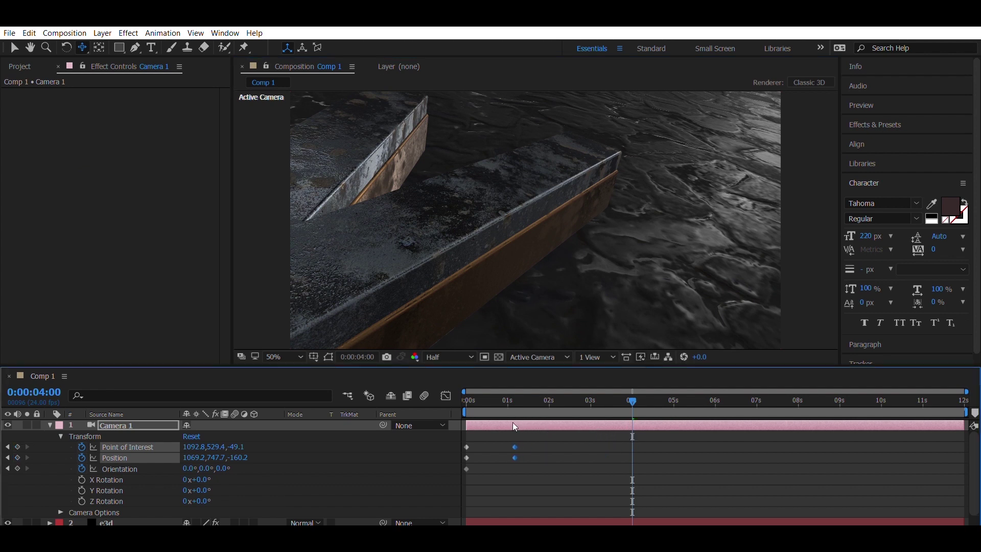
{"action": "left_click_drag", "start_coordinate": [512, 423], "coordinate": [544, 426]}
{"action": "left_click_drag", "start_coordinate": [633, 401], "coordinate": [465, 401]}
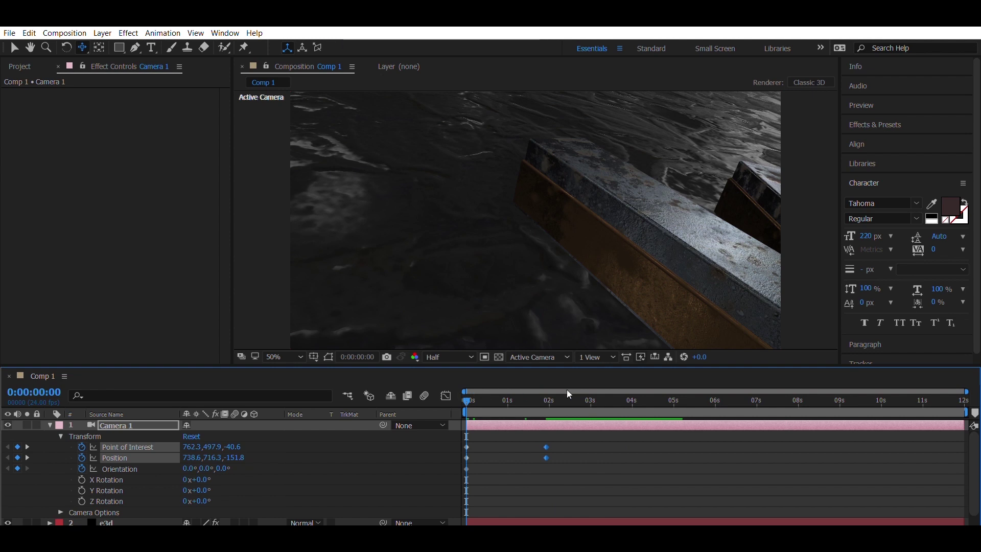
{"action": "key", "text": "space"}
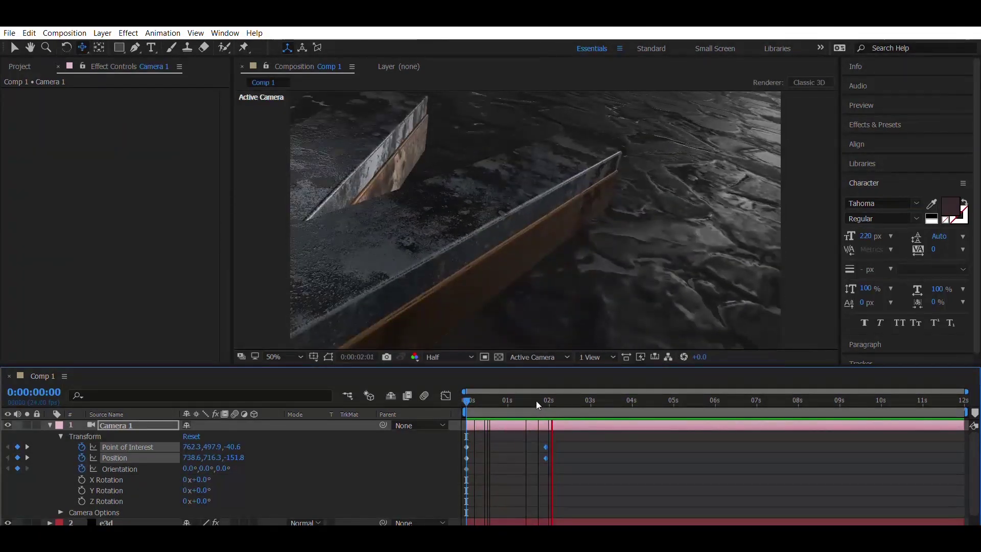
Step: Duplicate Camera 1 and trim the duplicate to start at about 2 seconds
{"action": "left_click_drag", "start_coordinate": [535, 400], "coordinate": [550, 404]}
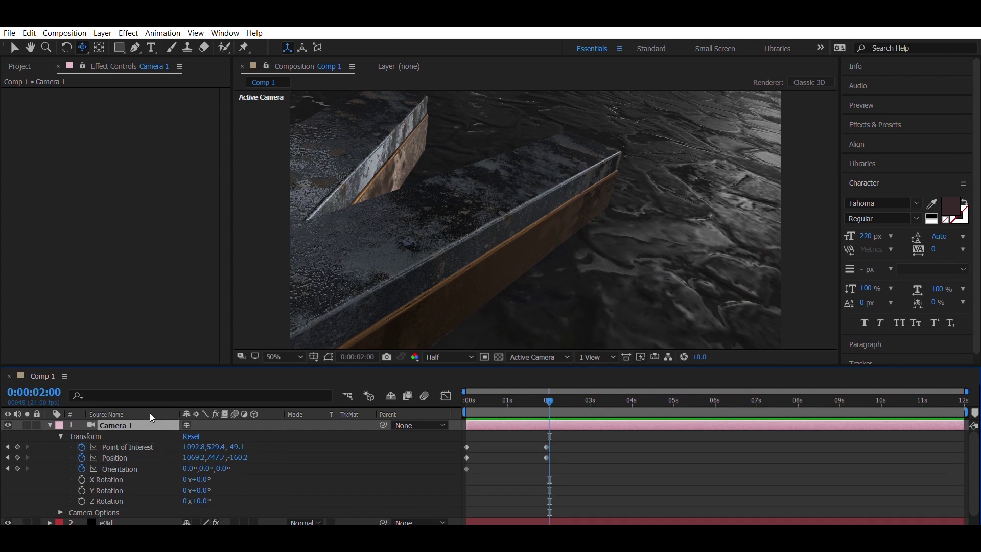
{"action": "key", "text": "ctrl+d"}
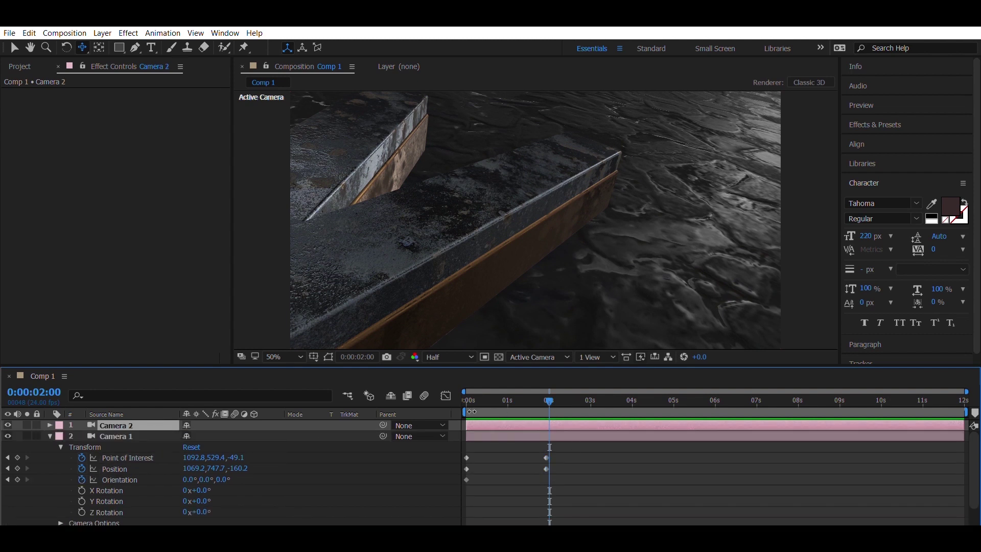
{"action": "left_click_drag", "start_coordinate": [472, 411], "coordinate": [545, 412]}
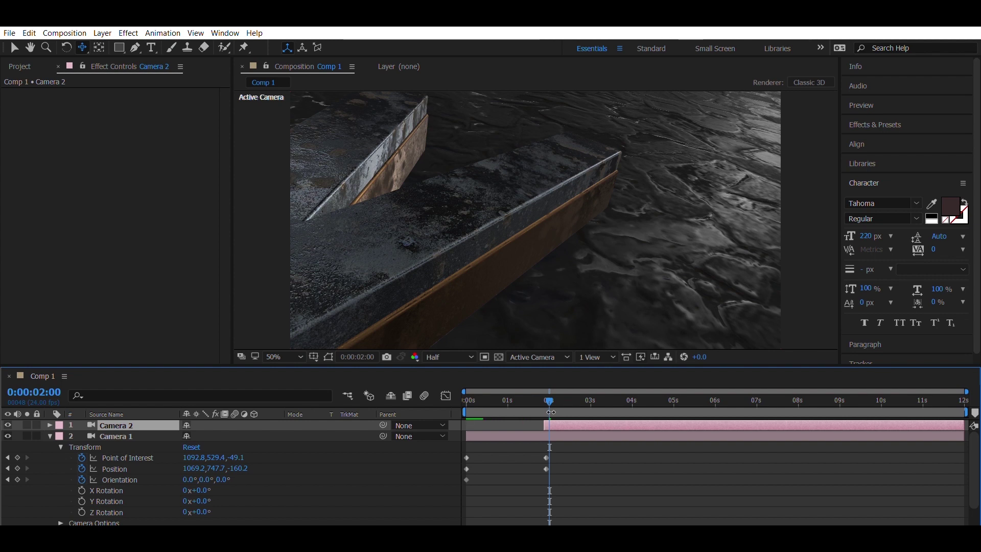
Step: Delete all Point of Interest, Position and Orientation keyframes from Camera 2
{"action": "left_click", "coordinate": [50, 425]}
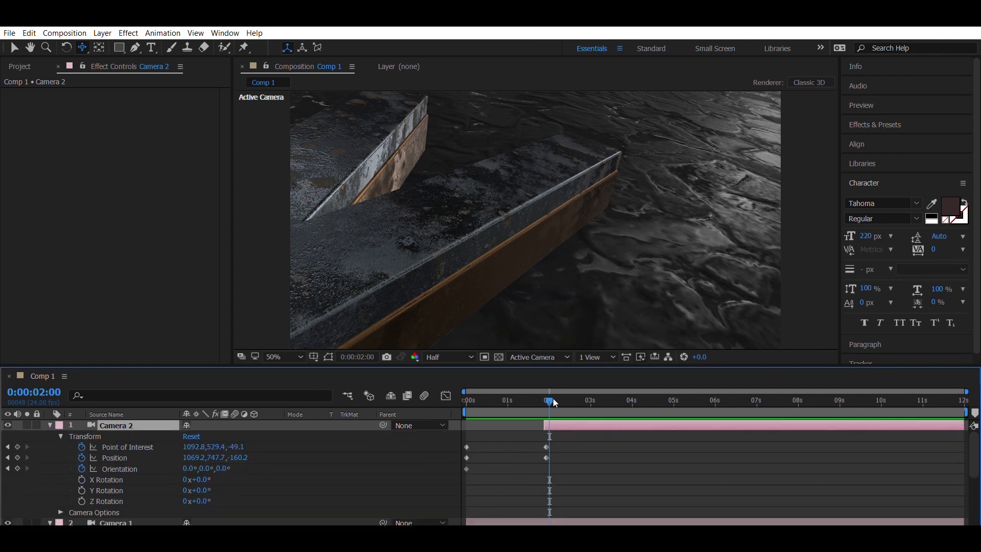
{"action": "left_click_drag", "start_coordinate": [544, 390], "coordinate": [428, 470]}
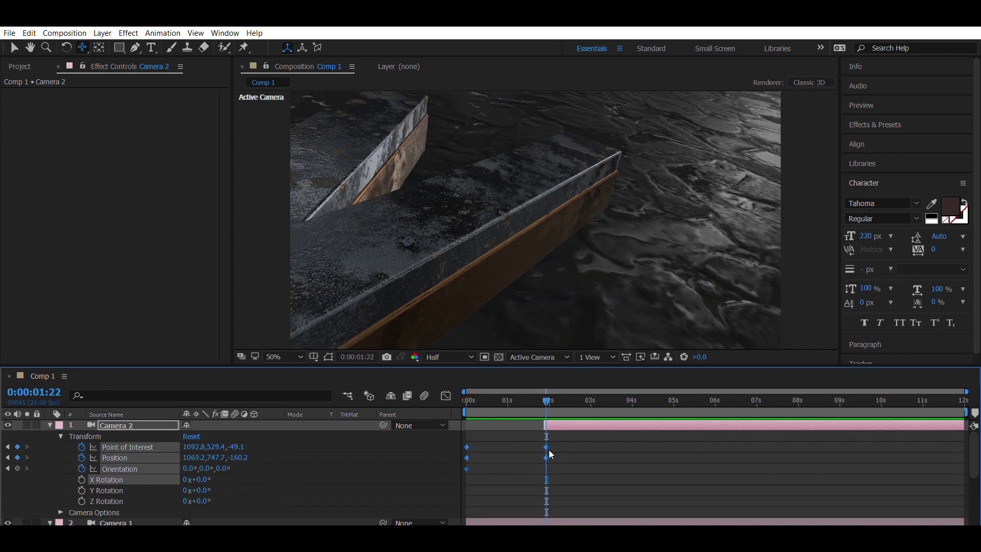
{"action": "key", "text": "Delete"}
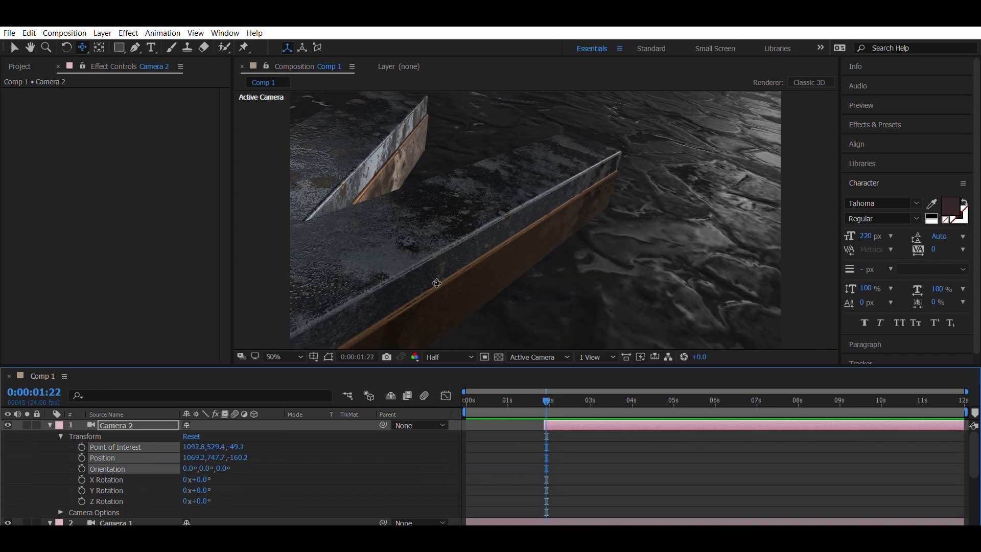
Step: Reframe Camera 2 into a close-up along the front edge of the logo's right arm at 0:00:01:22
{"action": "mouse_move", "coordinate": [442, 270]}
{"action": "left_mouse_down"}
{"action": "mouse_move", "coordinate": [492, 259]}
{"action": "mouse_move", "coordinate": [445, 267]}
{"action": "mouse_move", "coordinate": [428, 281]}
{"action": "left_mouse_up"}
{"action": "left_click_drag", "start_coordinate": [498, 255], "coordinate": [608, 219]}
{"action": "mouse_move", "coordinate": [543, 257]}
{"action": "left_mouse_down"}
{"action": "mouse_move", "coordinate": [526, 286]}
{"action": "mouse_move", "coordinate": [607, 186]}
{"action": "mouse_move", "coordinate": [576, 260]}
{"action": "mouse_move", "coordinate": [539, 308]}
{"action": "mouse_move", "coordinate": [615, 200]}
{"action": "mouse_move", "coordinate": [536, 292]}
{"action": "mouse_move", "coordinate": [540, 254]}
{"action": "left_mouse_up"}
{"action": "left_click_drag", "start_coordinate": [526, 321], "coordinate": [580, 148]}
{"action": "key", "text": "c"}
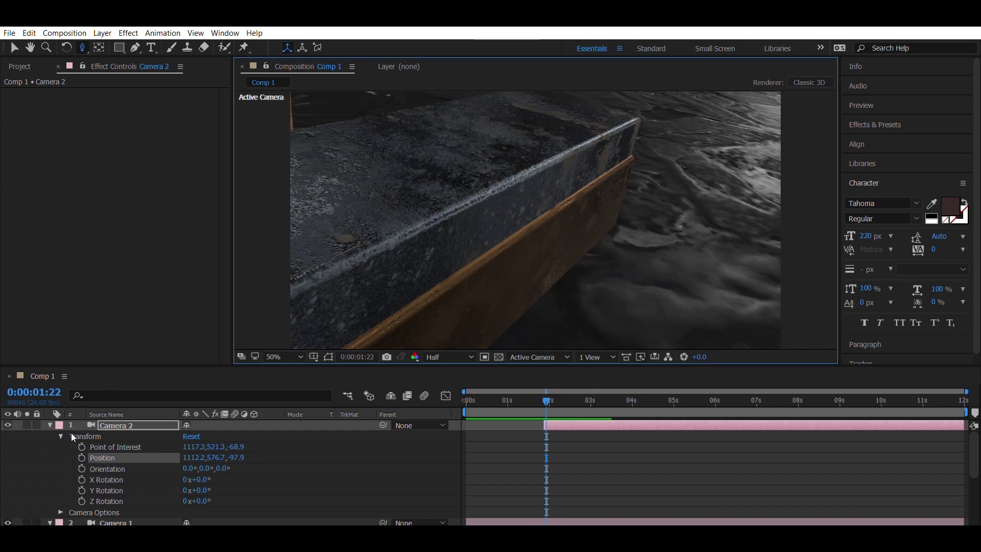
Step: Keyframe Camera 2's Point of Interest, Position and Orientation at 0:00:01:22, and pan inward along the arm's edge at 0:00:04:00
{"action": "left_click", "coordinate": [82, 446]}
{"action": "left_click", "coordinate": [82, 457]}
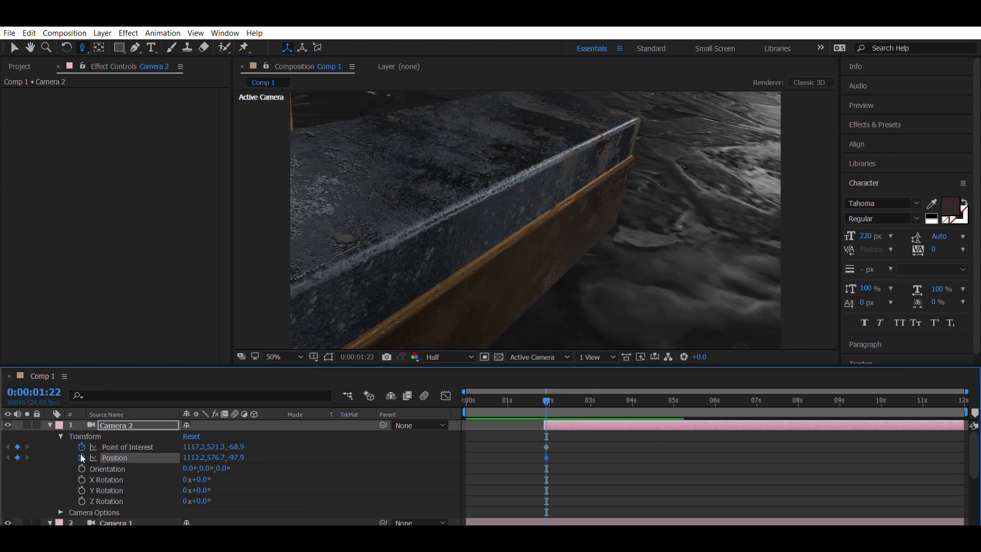
{"action": "left_click", "coordinate": [81, 468]}
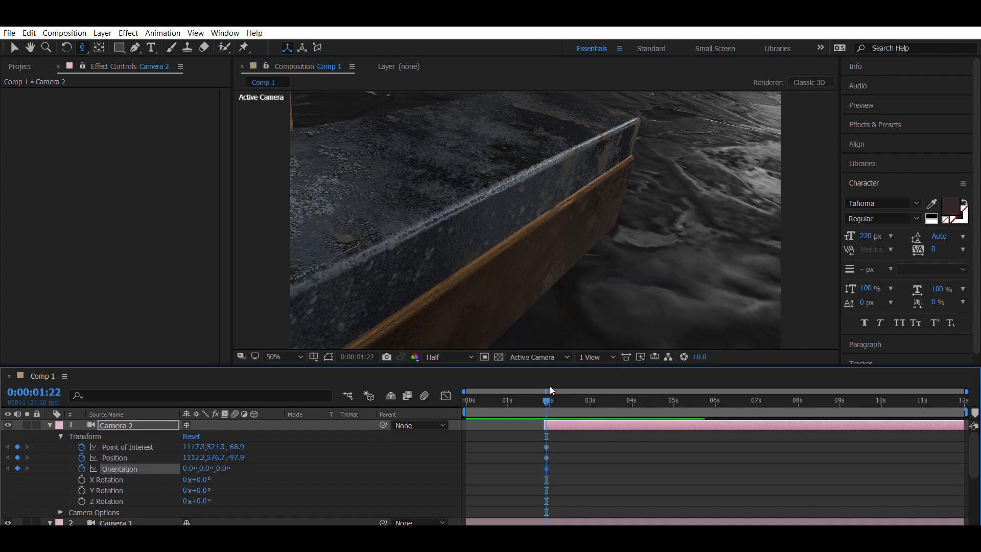
{"action": "left_click_drag", "start_coordinate": [550, 387], "coordinate": [633, 391]}
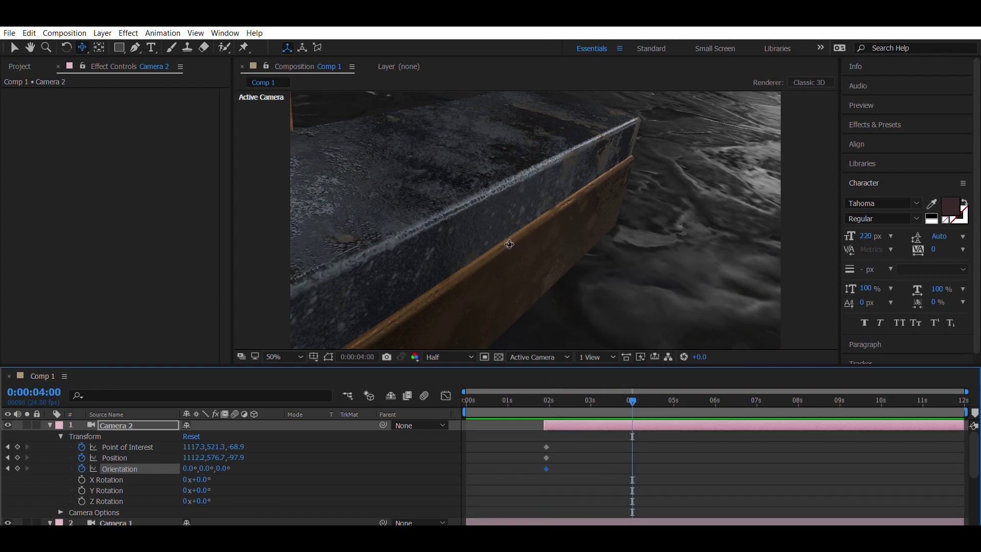
{"action": "left_click_drag", "start_coordinate": [520, 243], "coordinate": [931, 79]}
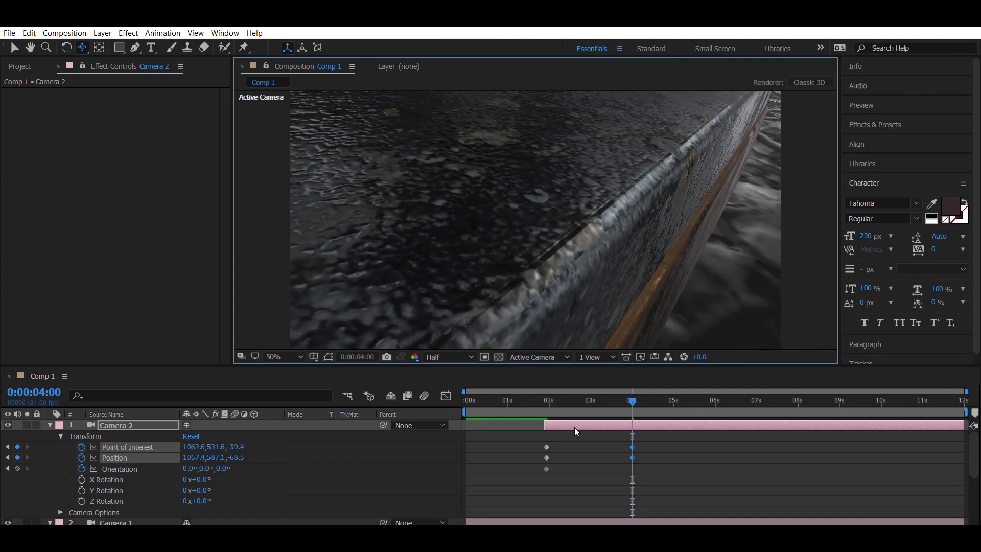
Step: Duplicate Camera 2, trim the duplicate to start at 0:00:04:00 and delete its Point of Interest, Position and Orientation keyframes
{"action": "left_click", "coordinate": [153, 414]}
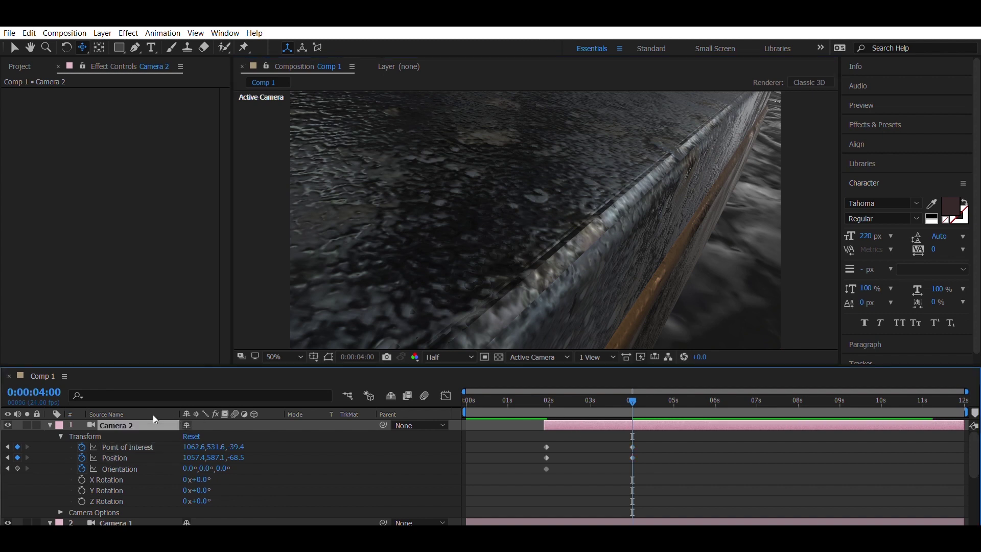
{"action": "key", "text": "ctrl+d"}
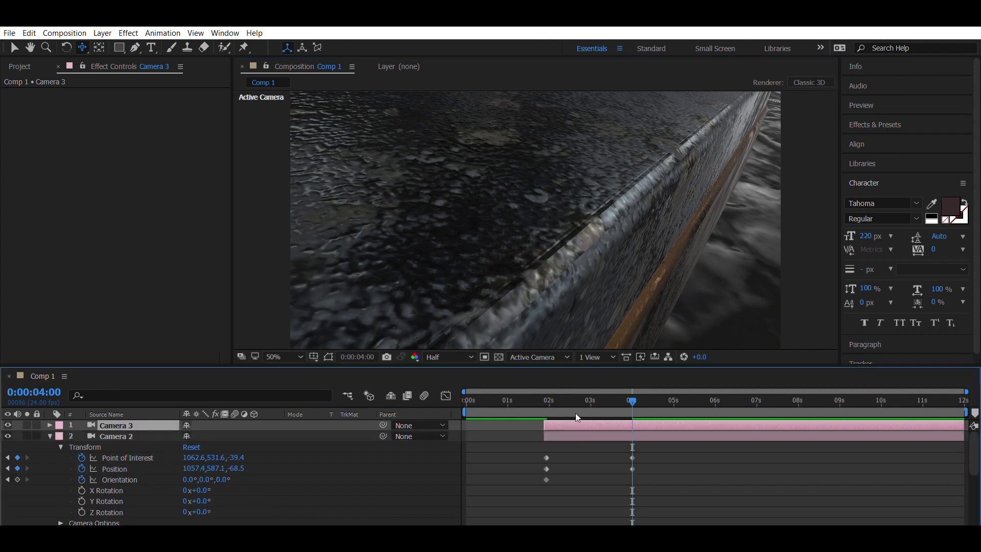
{"action": "key", "text": "u"}
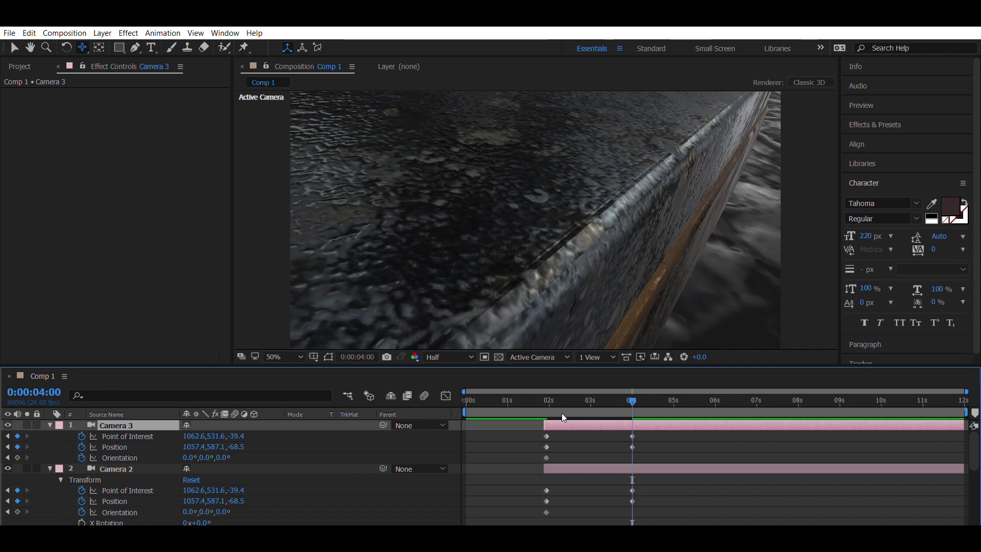
{"action": "left_click_drag", "start_coordinate": [545, 424], "coordinate": [531, 460]}
{"action": "key", "text": "Delete"}
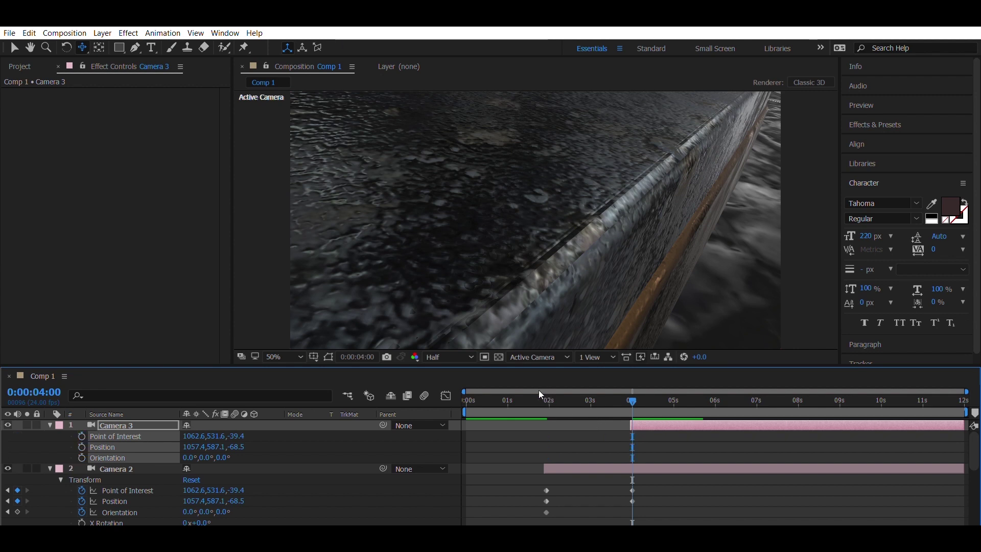
Step: Preview the first two camera shots from the start of the composition
{"action": "key", "text": "Home"}
{"action": "key", "text": "space"}
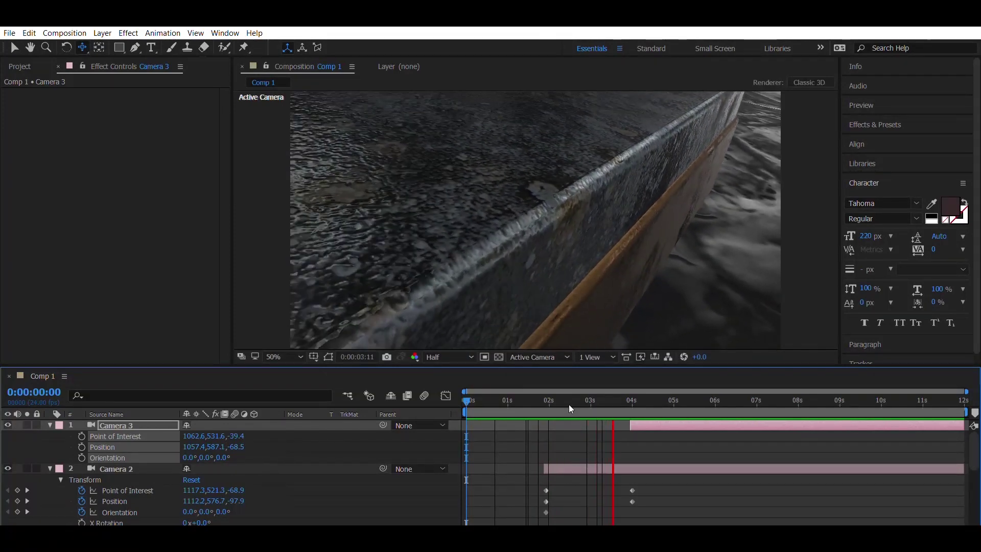
{"action": "key", "text": "space"}
{"action": "key", "text": "space"}
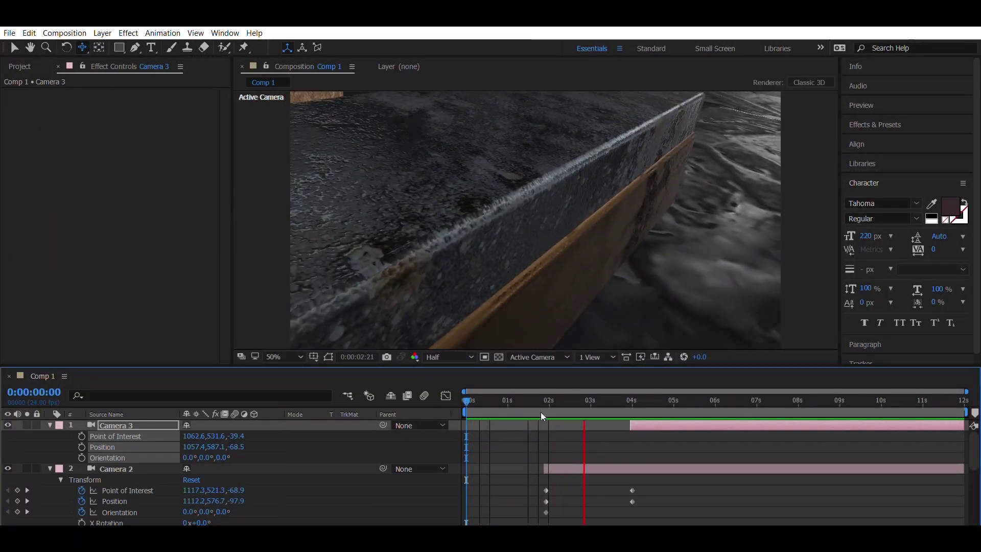
{"action": "key", "text": "space"}
{"action": "key", "text": "space"}
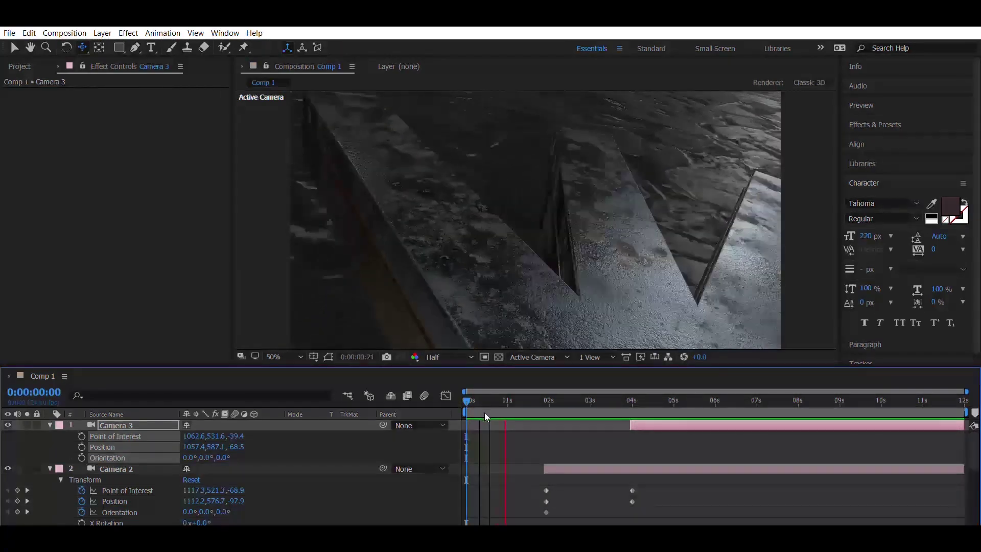
{"action": "key", "text": "space"}
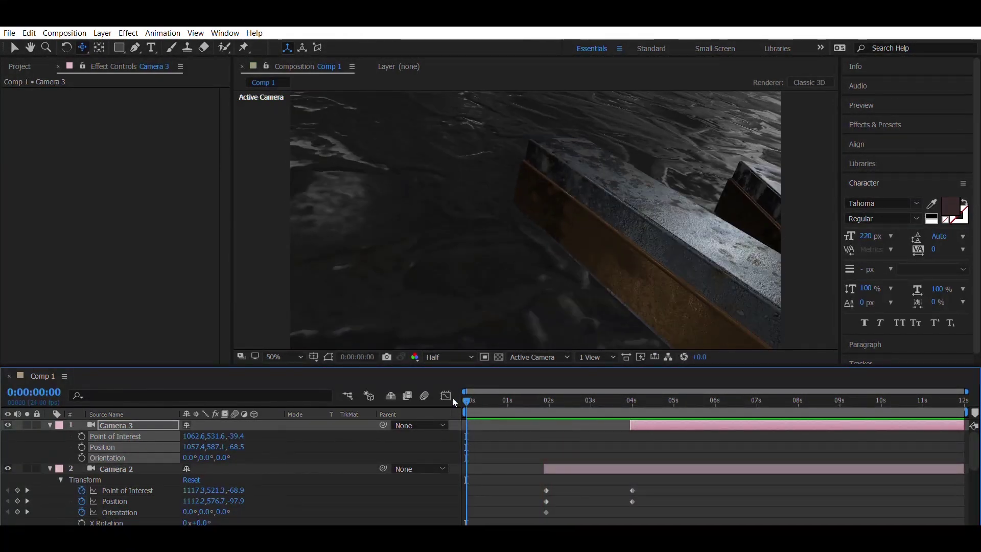
{"action": "key", "text": "space"}
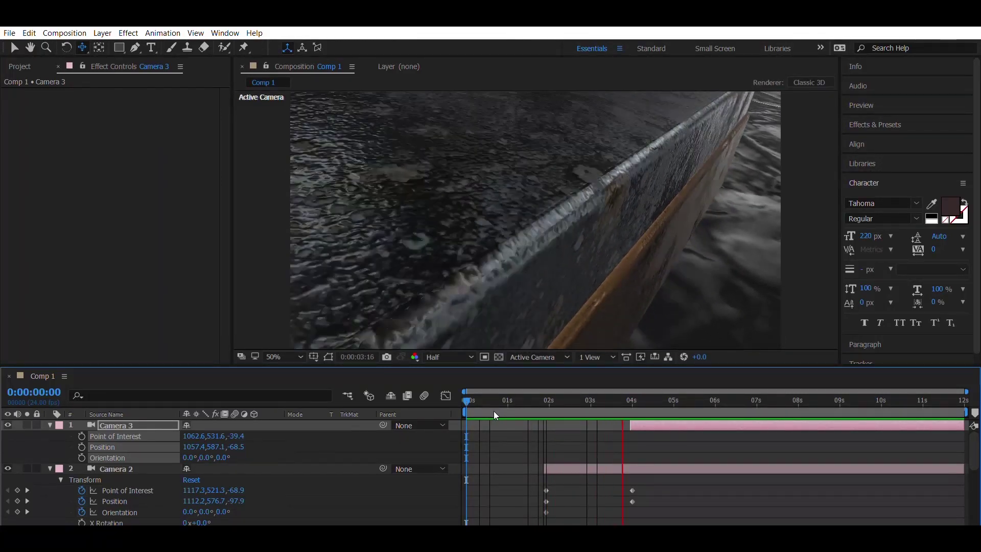
Step: At 0:00:04:00, orbit and pan Camera 3 to a low, tilted close-up of the lettering in front of the logo
{"action": "left_click", "coordinate": [631, 394]}
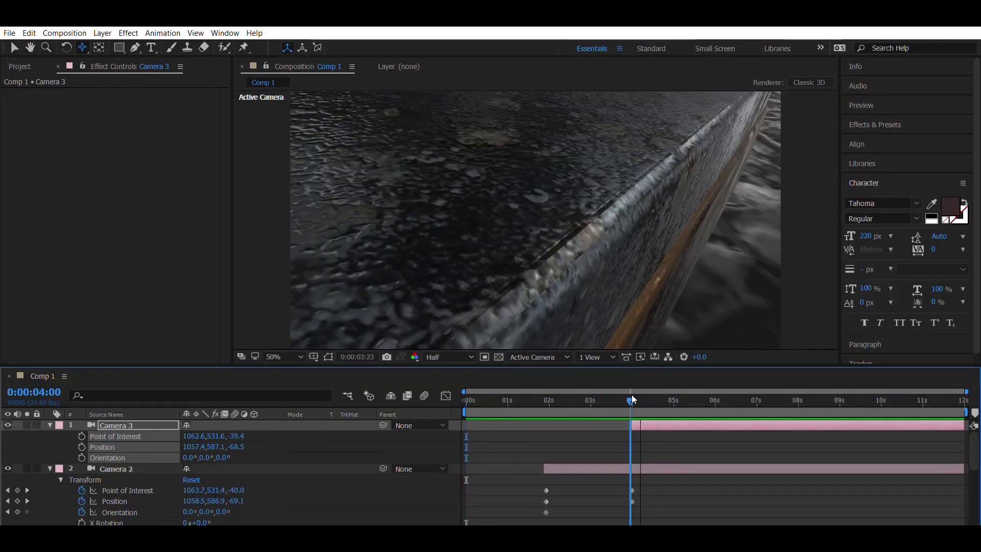
{"action": "left_click", "coordinate": [140, 416]}
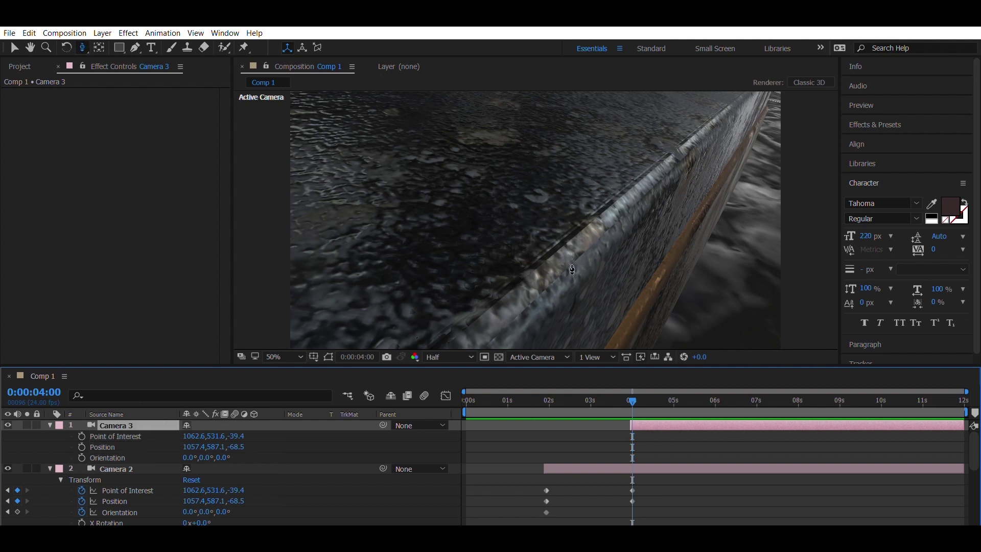
{"action": "left_click_drag", "start_coordinate": [572, 269], "coordinate": [521, 208]}
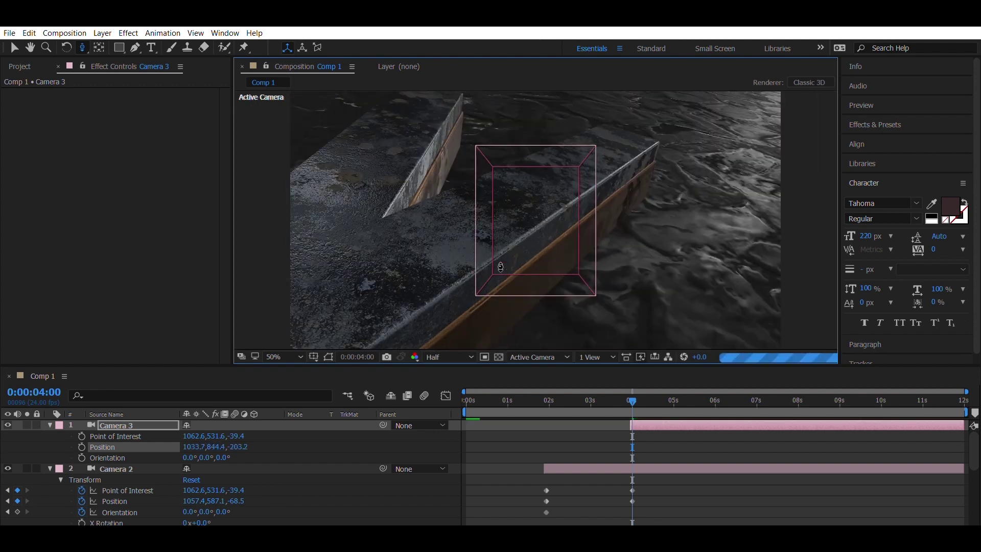
{"action": "left_click_drag", "start_coordinate": [501, 266], "coordinate": [454, 251]}
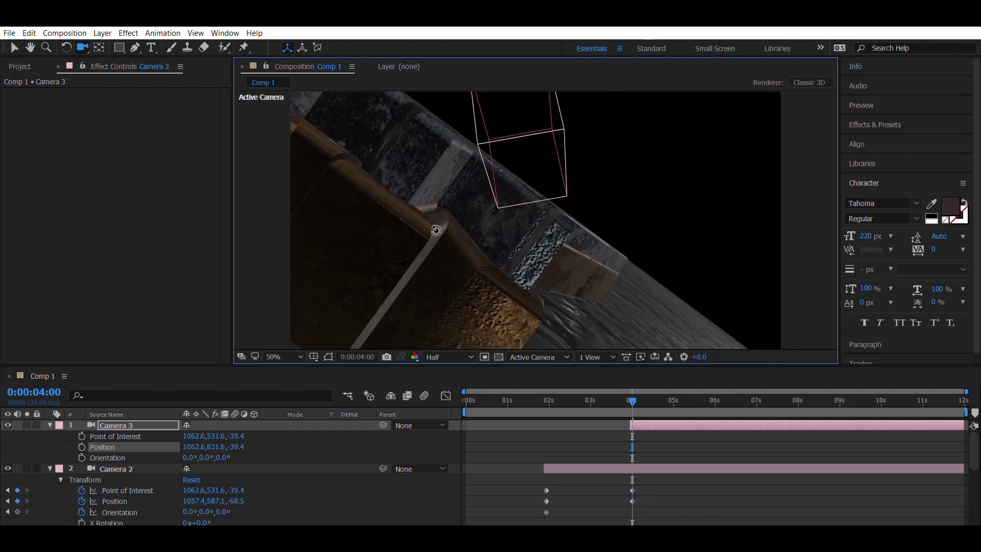
{"action": "left_click_drag", "start_coordinate": [436, 231], "coordinate": [463, 229]}
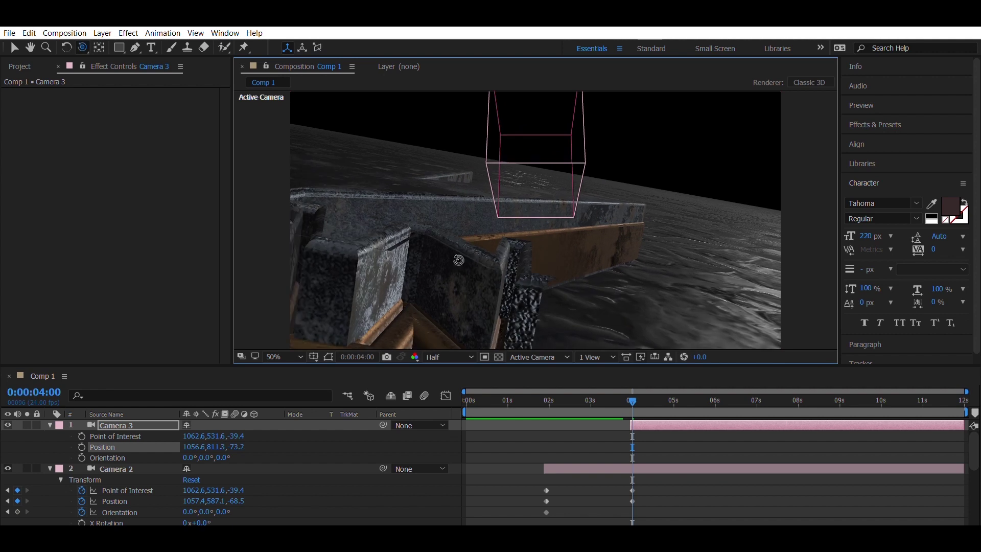
{"action": "left_click_drag", "start_coordinate": [482, 259], "coordinate": [492, 256]}
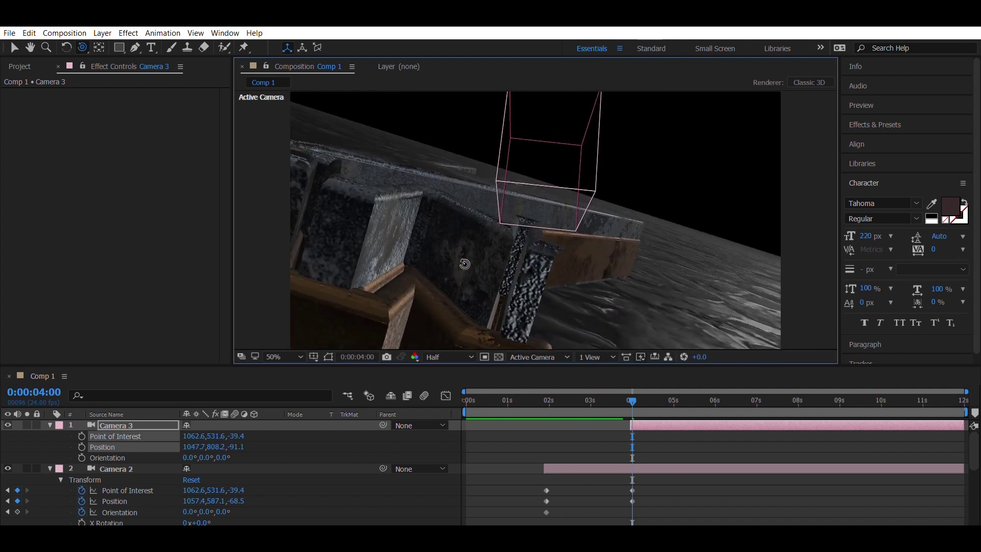
{"action": "left_click_drag", "start_coordinate": [464, 264], "coordinate": [456, 258]}
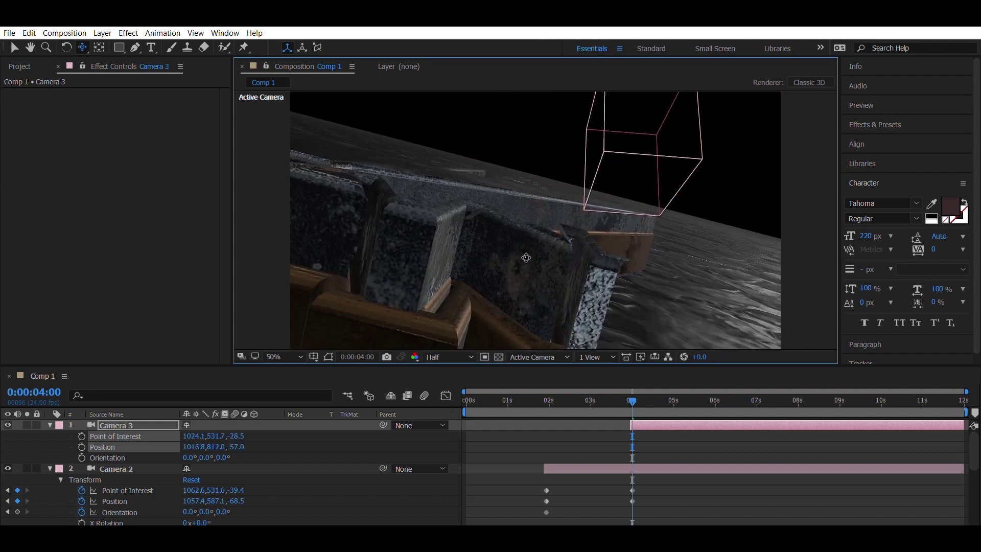
{"action": "left_click_drag", "start_coordinate": [526, 257], "coordinate": [520, 222]}
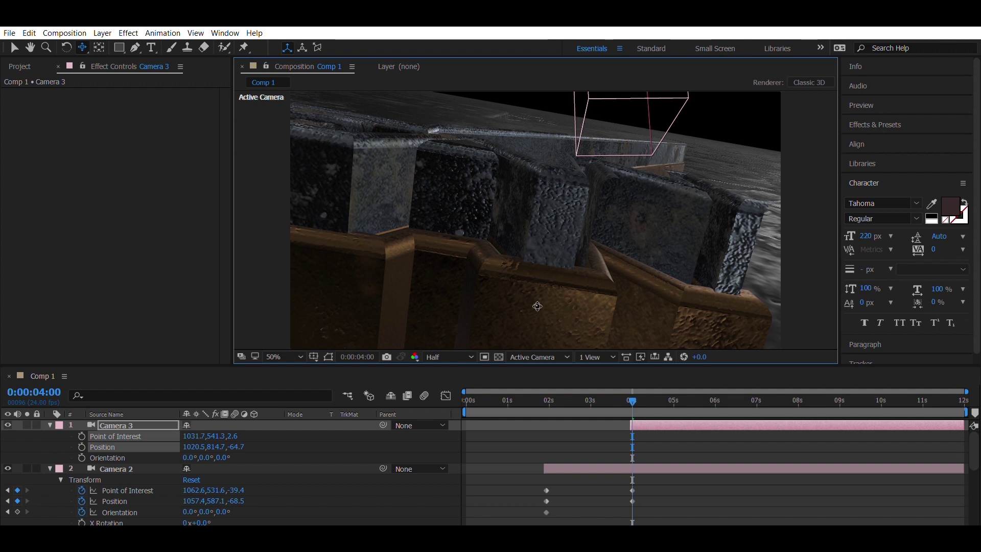
Step: Keyframe Camera 3's Point of Interest, Position and Orientation at 0:00:04:00, and pan to the logo's left arm at 0:00:06:00
{"action": "left_click", "coordinate": [82, 435]}
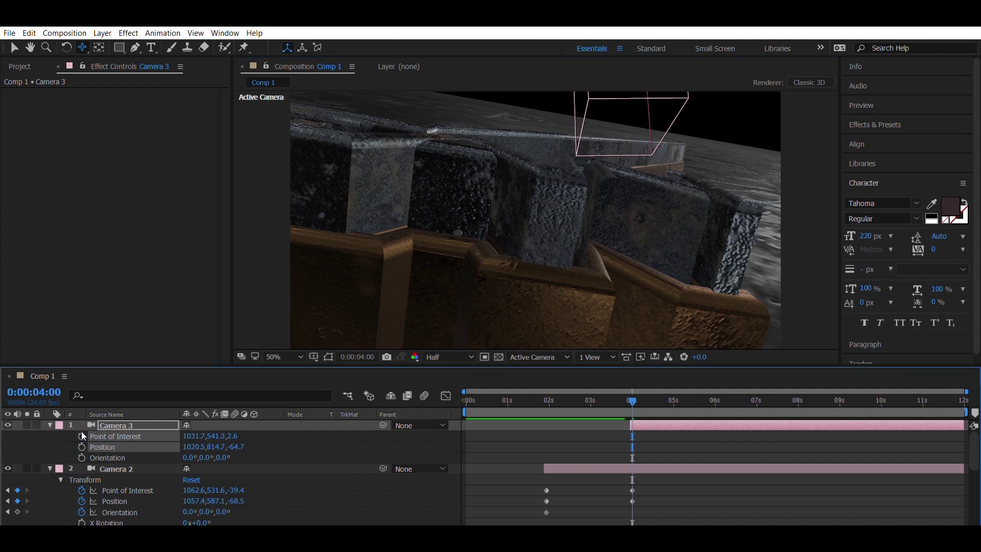
{"action": "left_click", "coordinate": [82, 446]}
{"action": "left_click", "coordinate": [81, 457]}
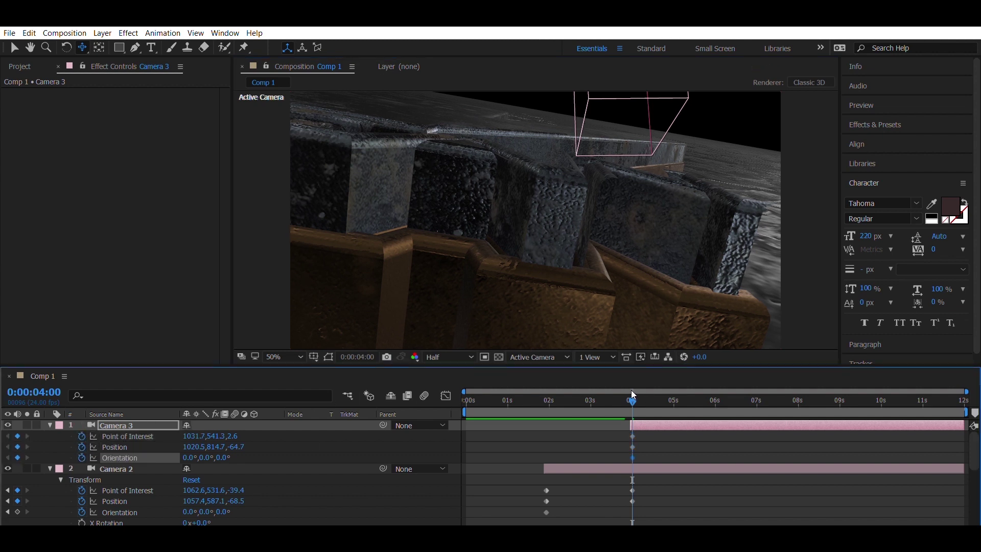
{"action": "left_click_drag", "start_coordinate": [632, 393], "coordinate": [713, 393]}
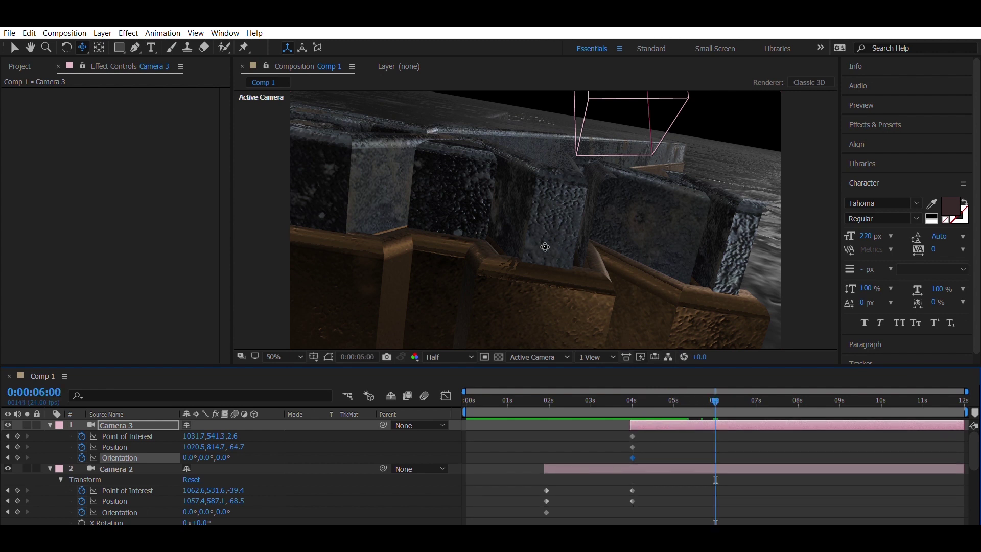
{"action": "left_click_drag", "start_coordinate": [545, 247], "coordinate": [695, 399]}
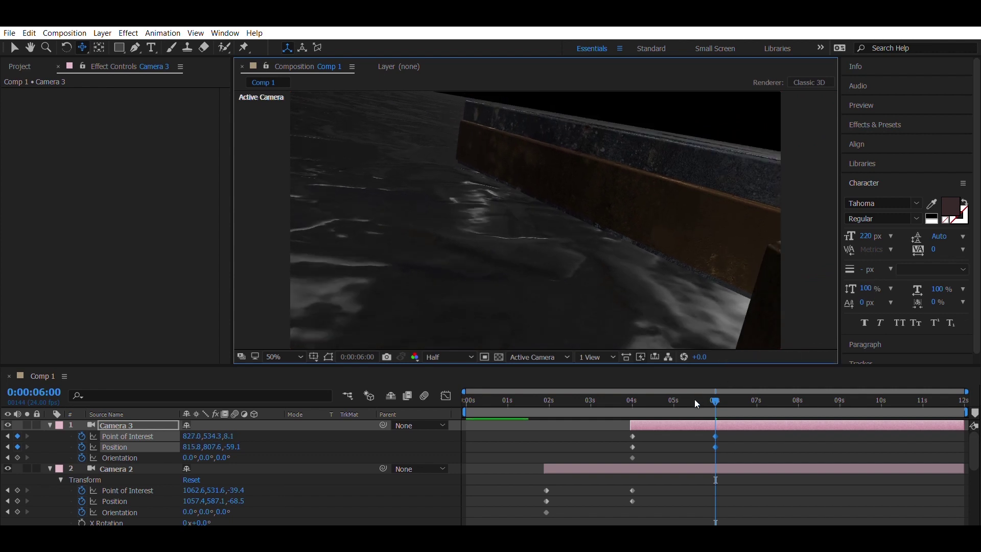
Step: Duplicate Camera 3, trim the duplicate to start at 0:00:06:00 and delete its Point of Interest, Position and Orientation keyframes
{"action": "left_click", "coordinate": [153, 412]}
{"action": "key", "text": "ctrl+d"}
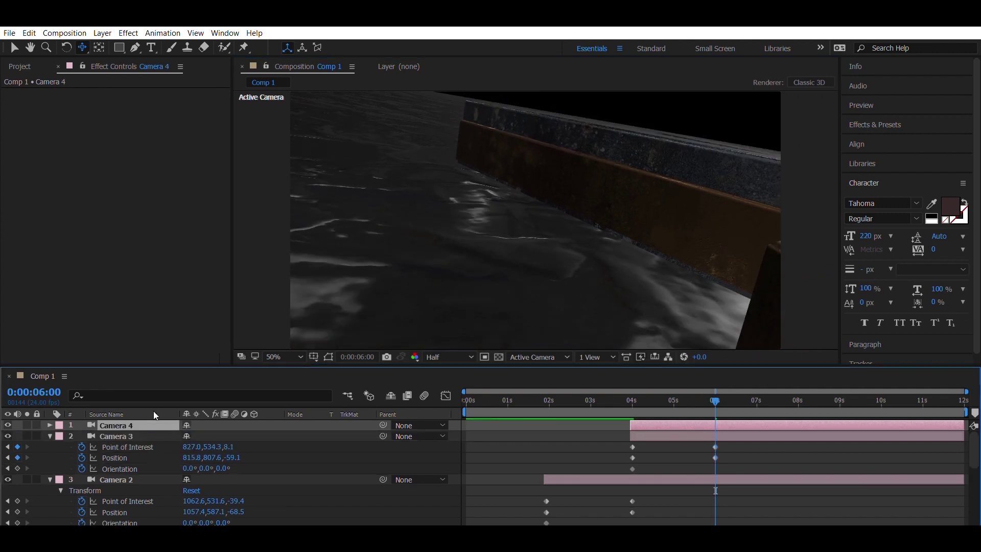
{"action": "key", "text": "u"}
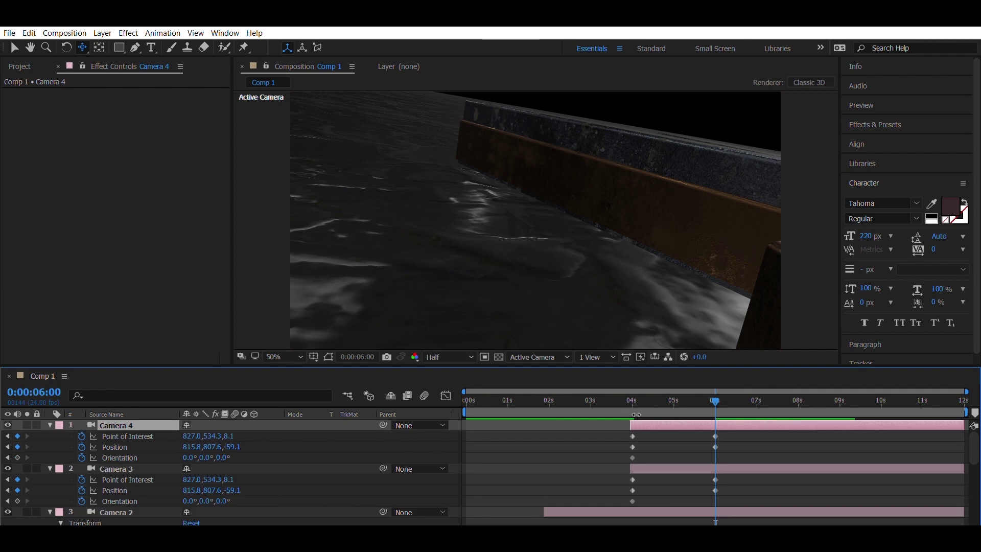
{"action": "left_click_drag", "start_coordinate": [636, 415], "coordinate": [625, 459]}
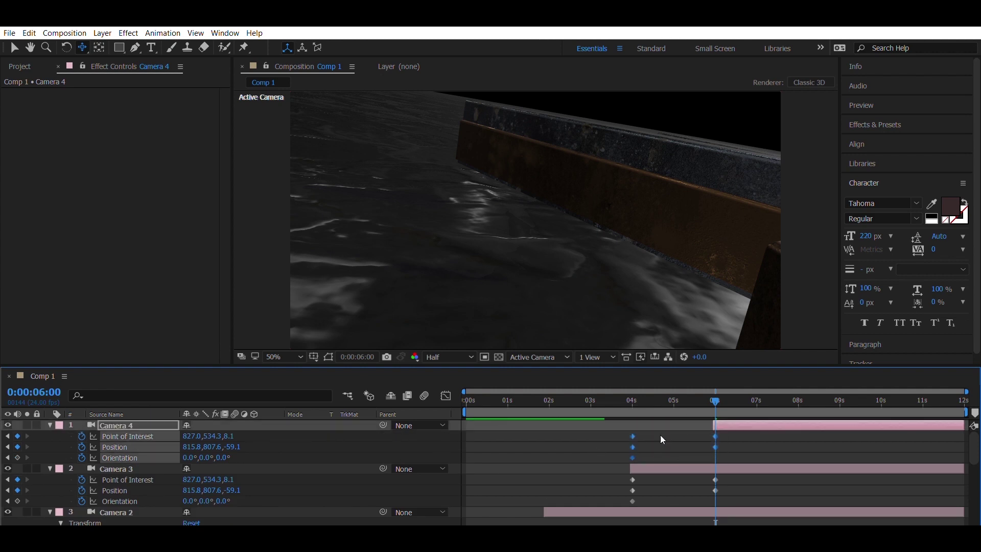
{"action": "key", "text": "Delete"}
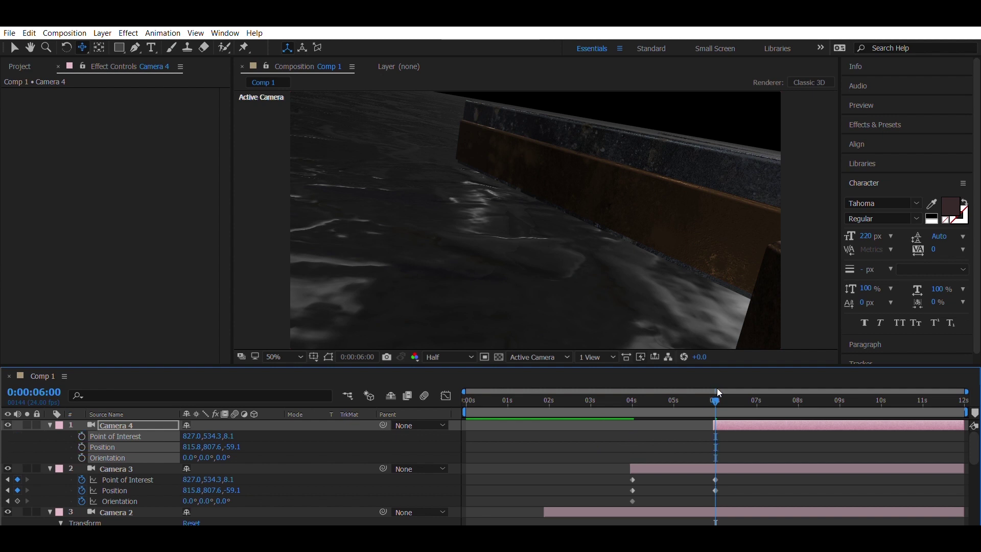
Step: Reframe Camera 4 from above beside the lettering's M and keyframe its Point of Interest, Position and Orientation at 0:00:06:00
{"action": "left_click_drag", "start_coordinate": [659, 242], "coordinate": [726, 271]}
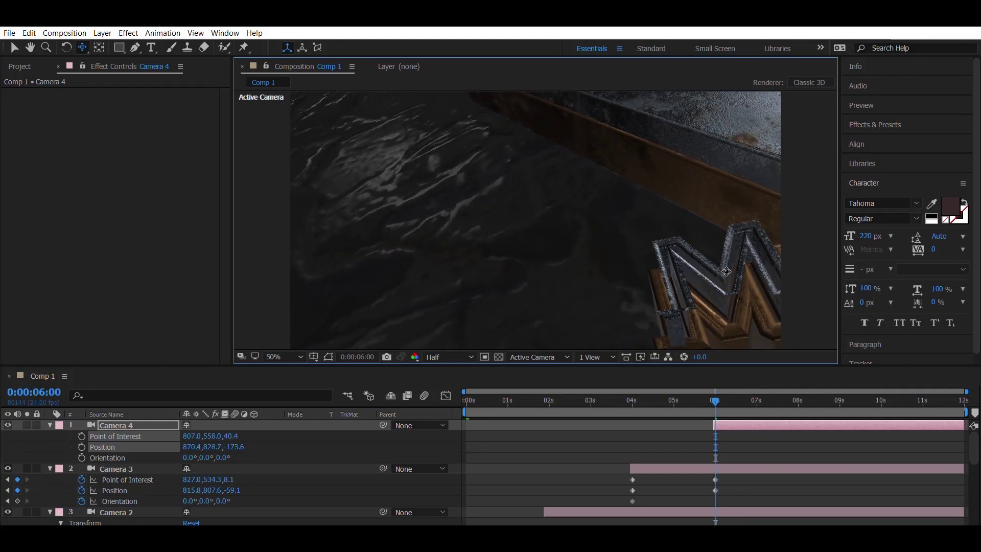
{"action": "left_click", "coordinate": [82, 435]}
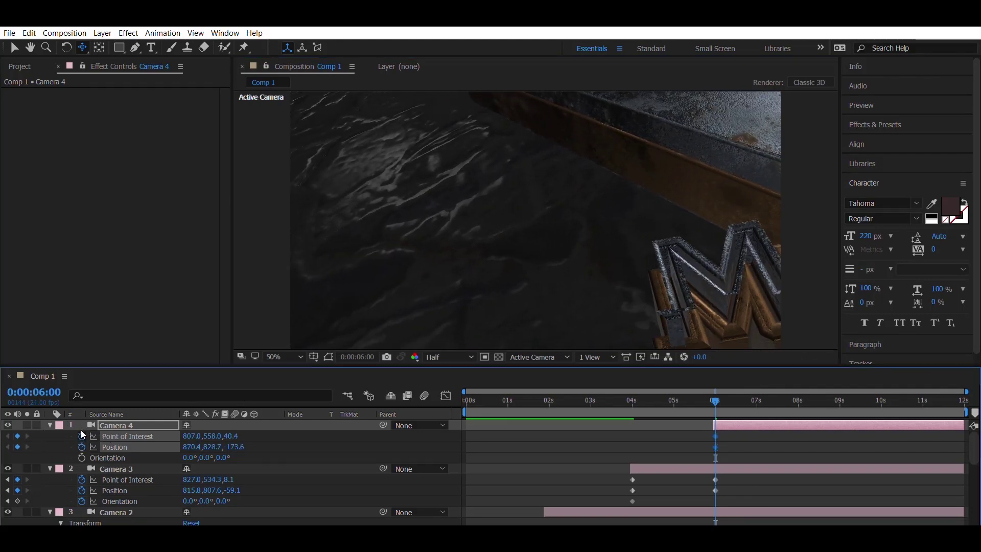
{"action": "left_click", "coordinate": [81, 458]}
Step: At 0:00:08:00, pan Camera 4 past the lettering's right end for the end keyframes, and preview the animation from the start
{"action": "left_click_drag", "start_coordinate": [719, 392], "coordinate": [789, 395]}
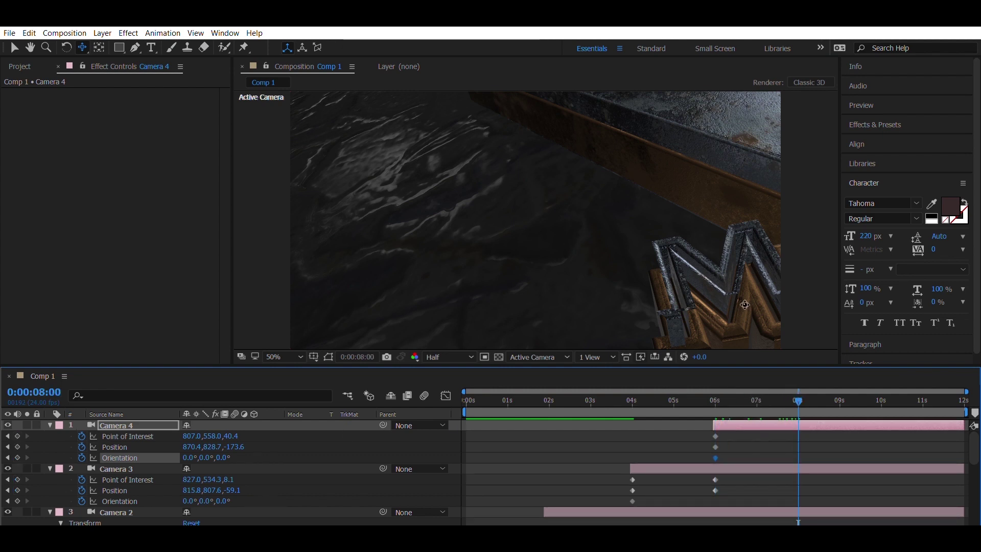
{"action": "left_click_drag", "start_coordinate": [744, 305], "coordinate": [386, 321]}
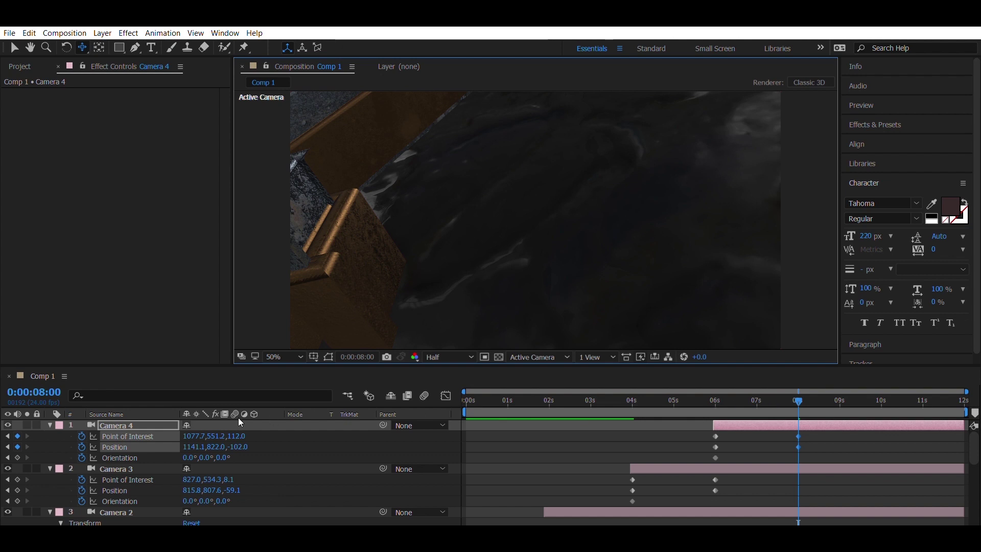
{"action": "left_click", "coordinate": [138, 424]}
{"action": "left_click_drag", "start_coordinate": [580, 396], "coordinate": [434, 392]}
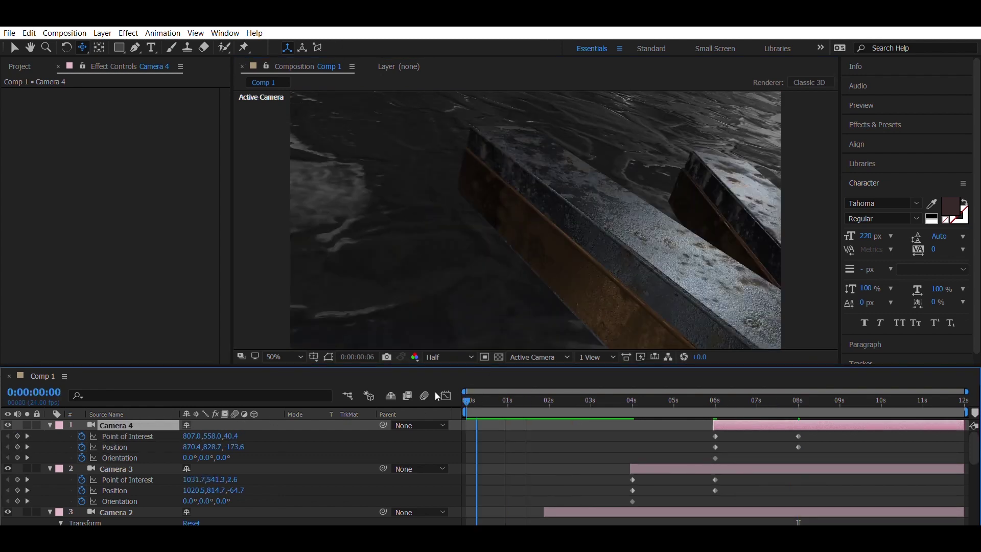
Step: Preview the animation up to Camera 4's shot, duplicate Camera 4 and trim the duplicate to start at 0:00:08:00
{"action": "key", "text": "space"}
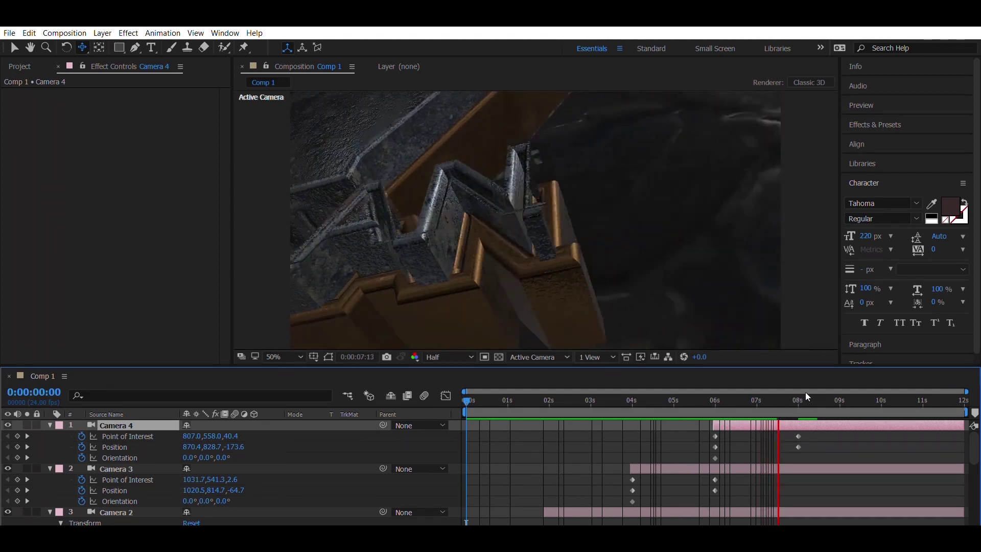
{"action": "left_click", "coordinate": [793, 397]}
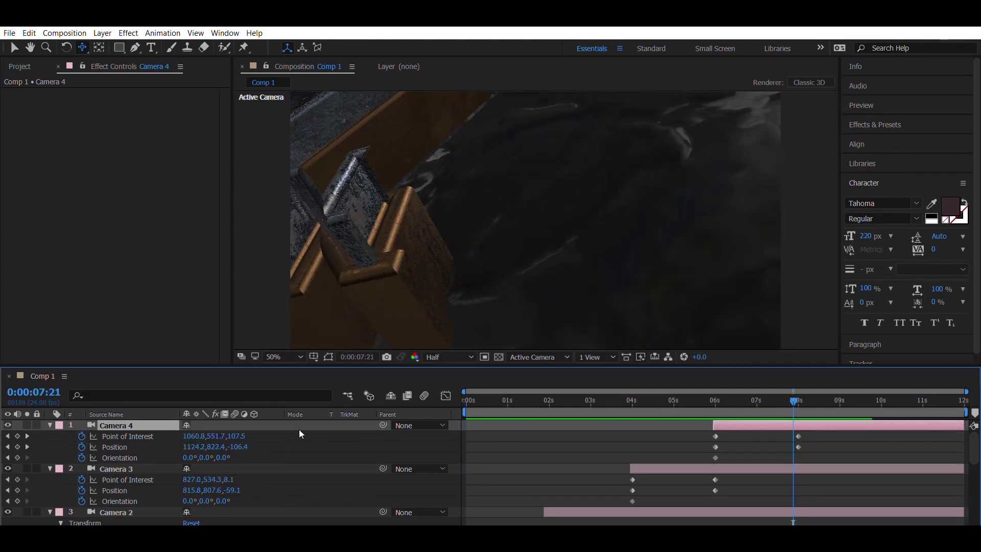
{"action": "key", "text": "ctrl+d"}
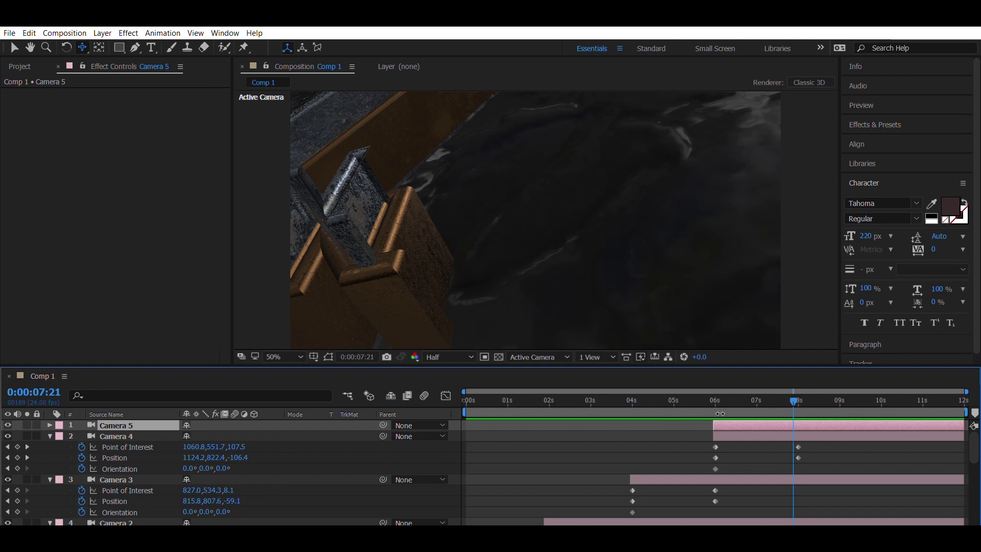
{"action": "key", "text": "u"}
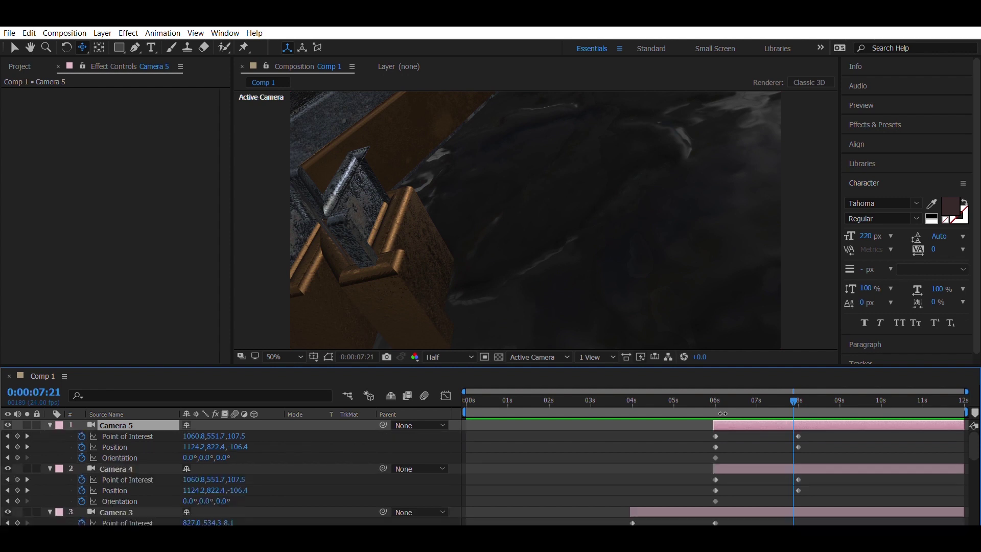
{"action": "left_click_drag", "start_coordinate": [722, 413], "coordinate": [744, 414]}
{"action": "left_click_drag", "start_coordinate": [797, 393], "coordinate": [802, 394]}
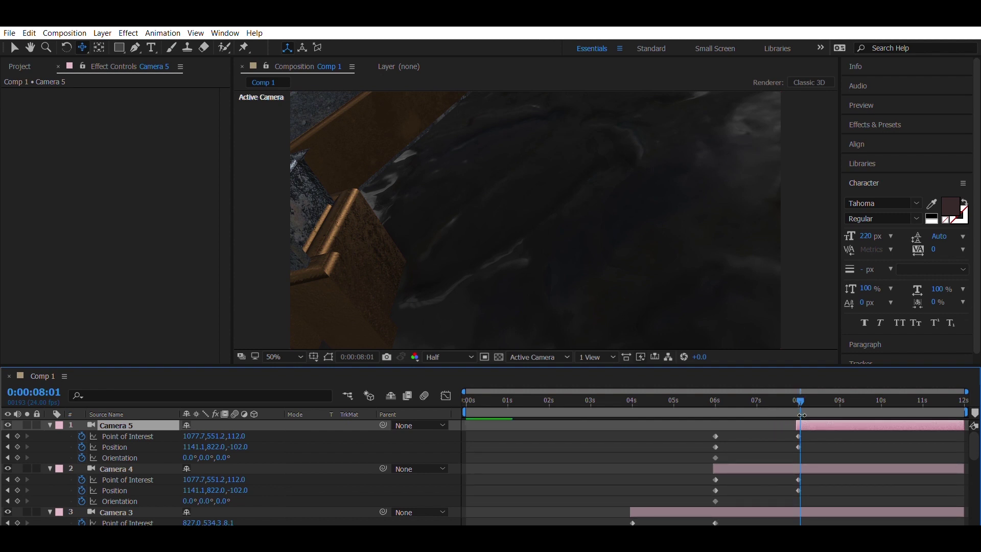
Step: Replace Camera 5's inherited keyframes with a close-up pan across the logo's arms from 0:00:08:00 to 0:00:10:00
{"action": "left_click_drag", "start_coordinate": [810, 427], "coordinate": [682, 482]}
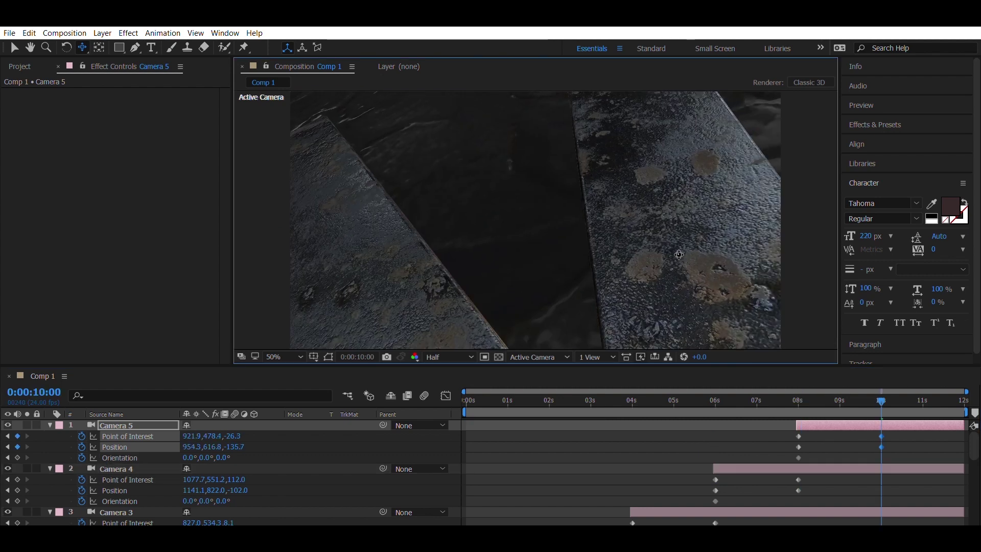
{"action": "left_click_drag", "start_coordinate": [674, 253], "coordinate": [293, 254]}
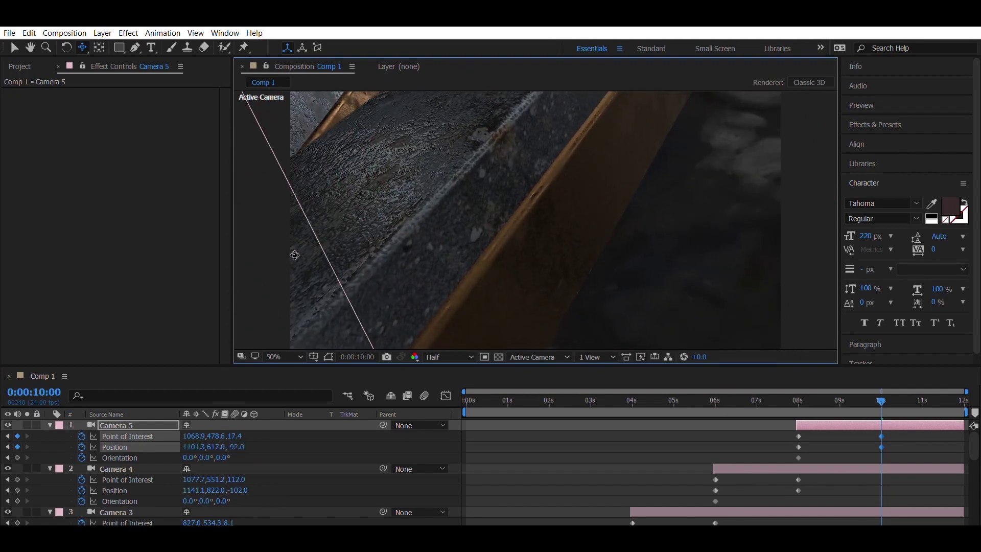
Step: Duplicate Camera 5, trim the duplicate to start at 0:00:10:00 and delete its Point of Interest, Position and Orientation keyframes
{"action": "left_click", "coordinate": [149, 418]}
{"action": "key", "text": "ctrl+d"}
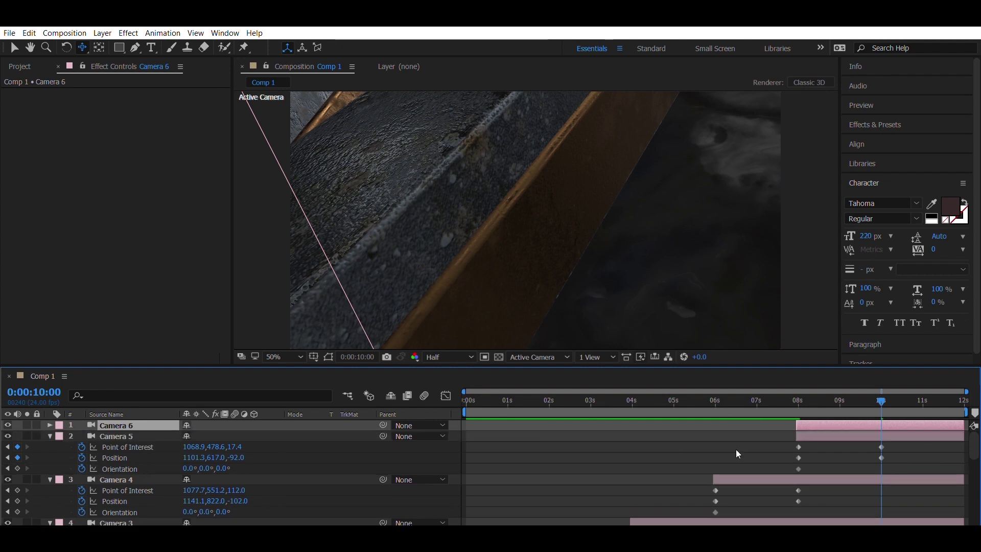
{"action": "key", "text": "u"}
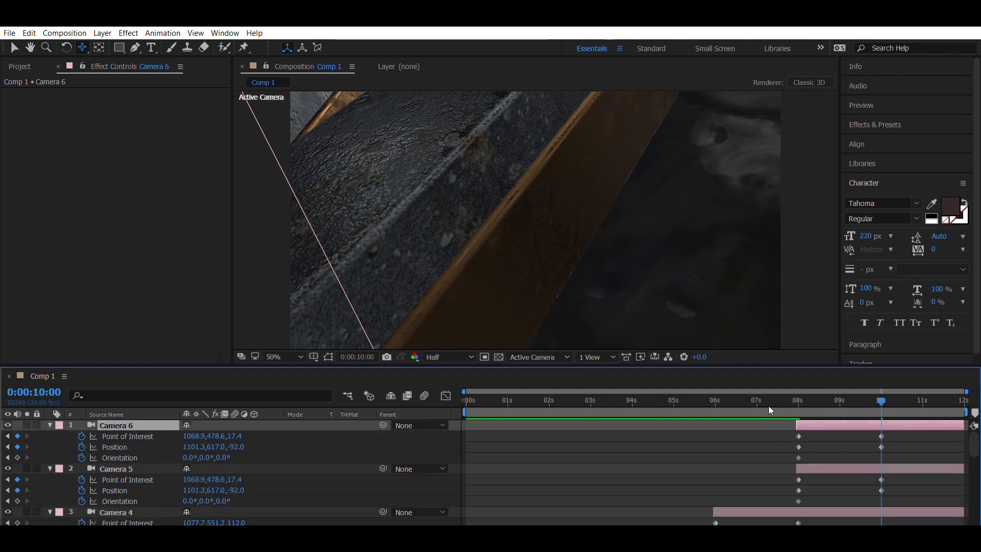
{"action": "left_click_drag", "start_coordinate": [800, 414], "coordinate": [764, 458]}
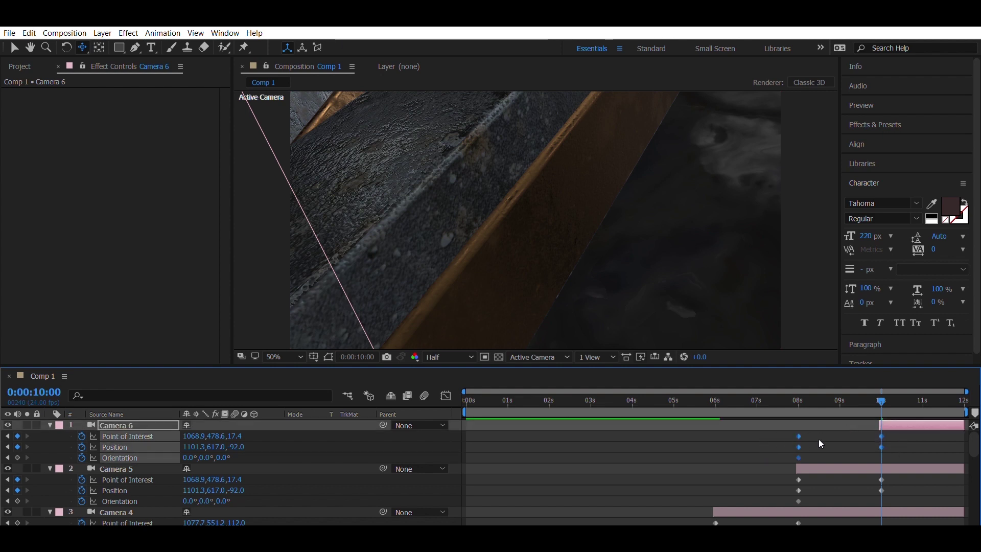
{"action": "key", "text": "Delete"}
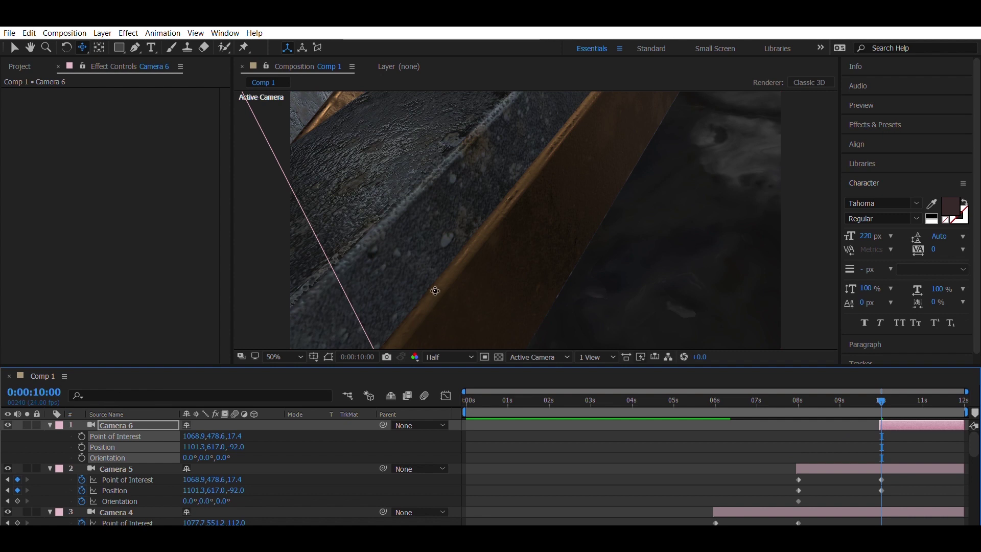
Step: Orbit Camera 6 to a close view between the logo's arms and keyframe its Point of Interest, Position and Orientation at 0:00:10:00
{"action": "left_click_drag", "start_coordinate": [452, 276], "coordinate": [493, 339]}
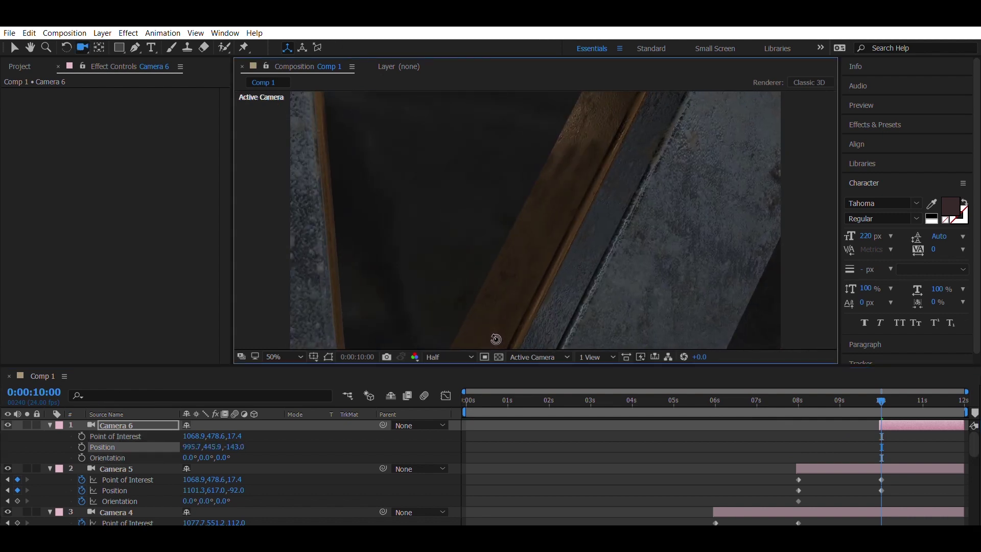
{"action": "left_click", "coordinate": [81, 435]}
{"action": "left_click", "coordinate": [82, 447]}
{"action": "left_click", "coordinate": [81, 457]}
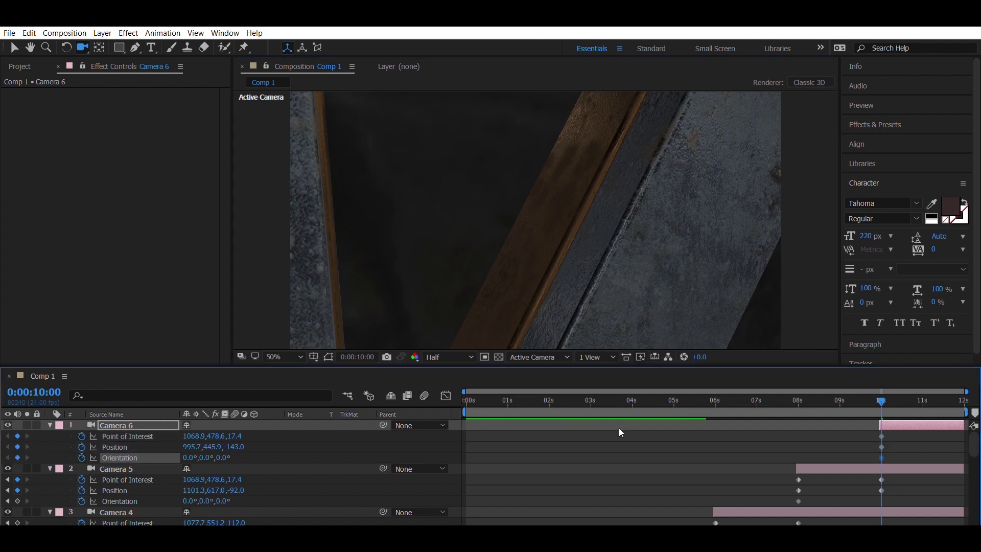
Step: At 0:00:11:21, pull Camera 6 back and reframe it so the whole logo and the lettering fit the shot
{"action": "left_click_drag", "start_coordinate": [881, 402], "coordinate": [960, 402]}
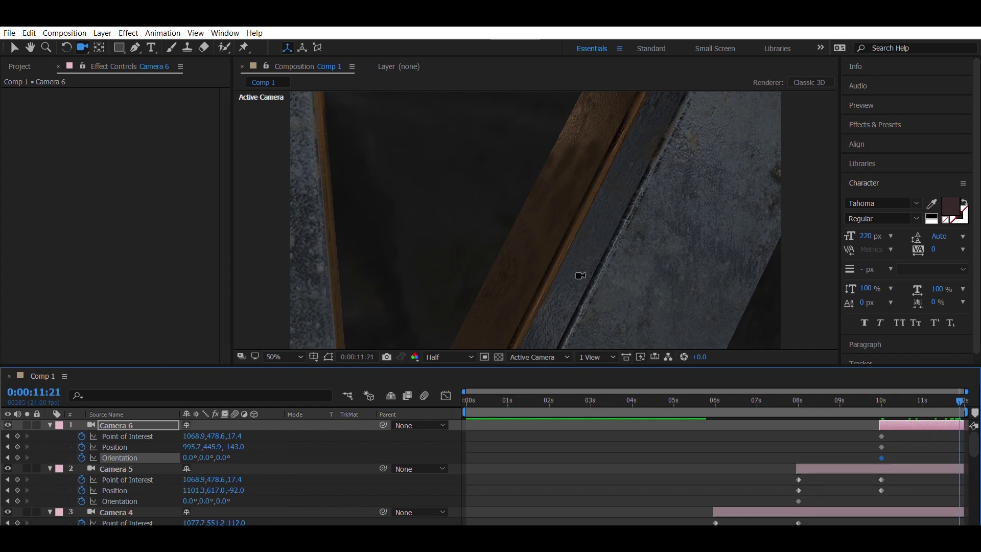
{"action": "left_click_drag", "start_coordinate": [557, 261], "coordinate": [517, 359]}
{"action": "left_click_drag", "start_coordinate": [513, 251], "coordinate": [506, 375]}
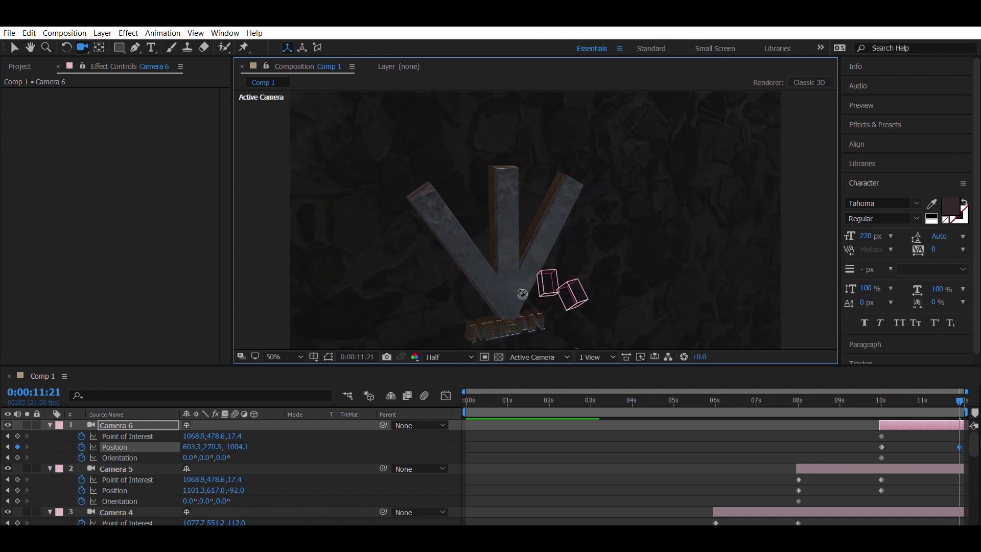
{"action": "key", "text": "c"}
{"action": "left_click_drag", "start_coordinate": [522, 294], "coordinate": [537, 192]}
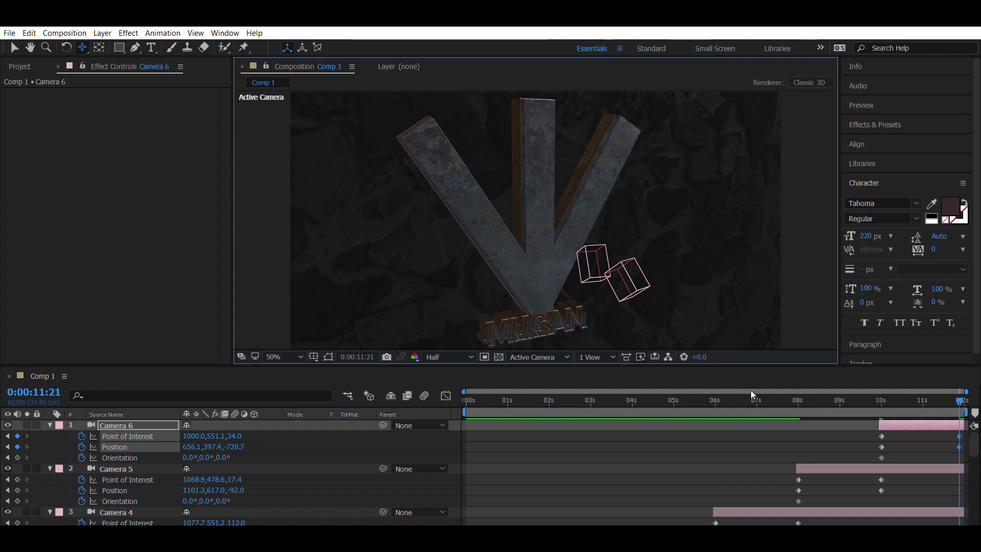
Step: Preview the animation from the start and shift Camera 6's end keyframes earlier, to shortly after 0:00:11:00
{"action": "left_click_drag", "start_coordinate": [936, 389], "coordinate": [405, 393]}
{"action": "key", "text": "space"}
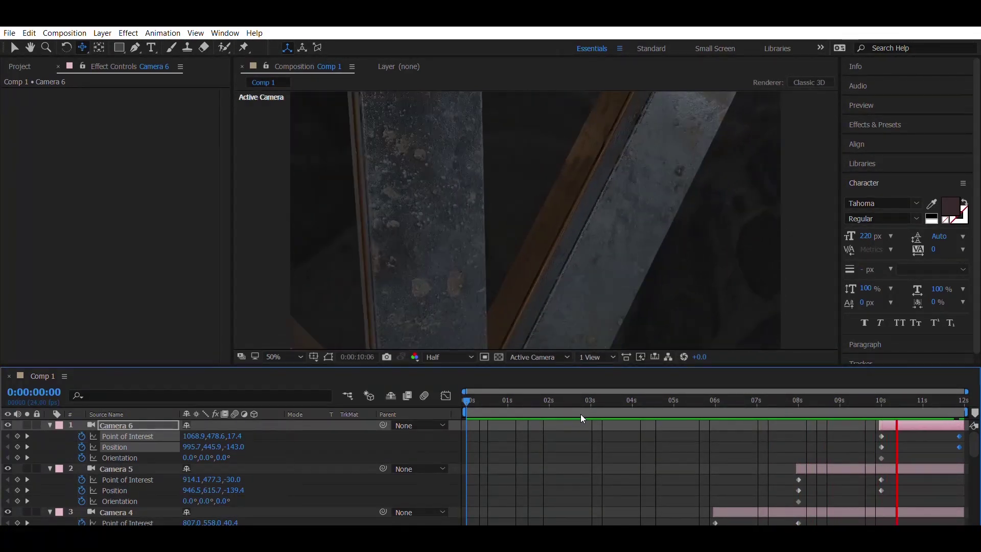
{"action": "left_click", "coordinate": [657, 491]}
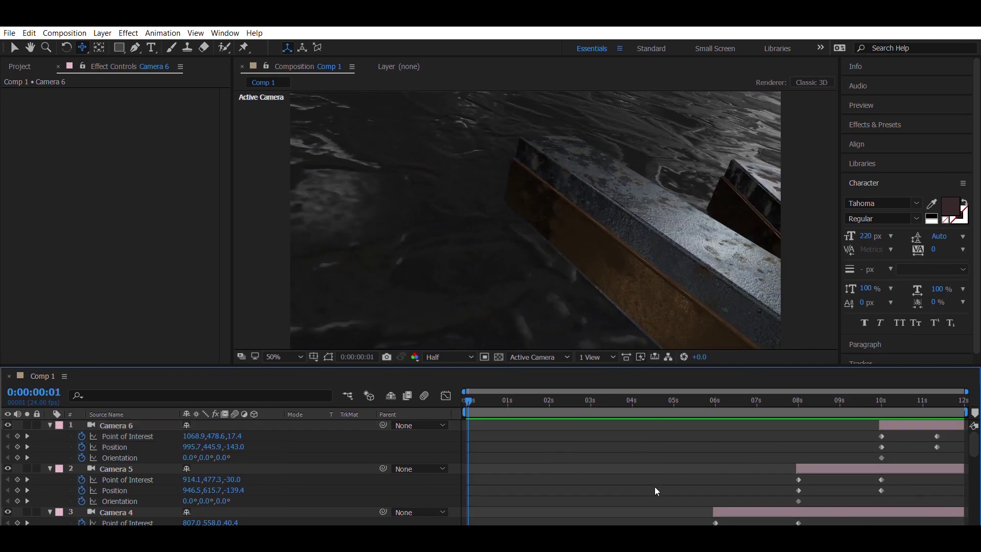
Step: Add an adjustment layer above the cameras and name it "flashes"
{"action": "key", "text": "ctrl+alt+y"}
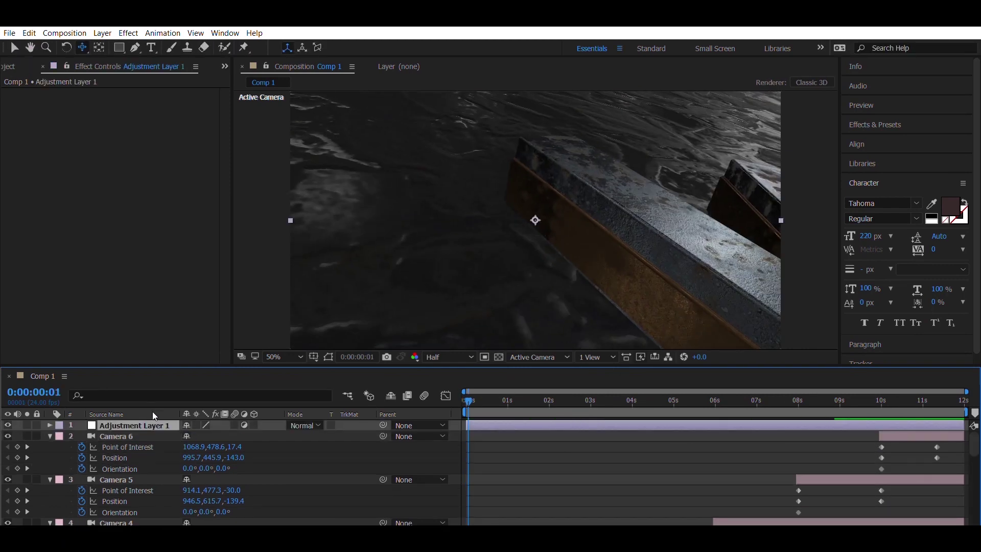
{"action": "key", "text": "Return"}
{"action": "key", "text": "BackSpace"}
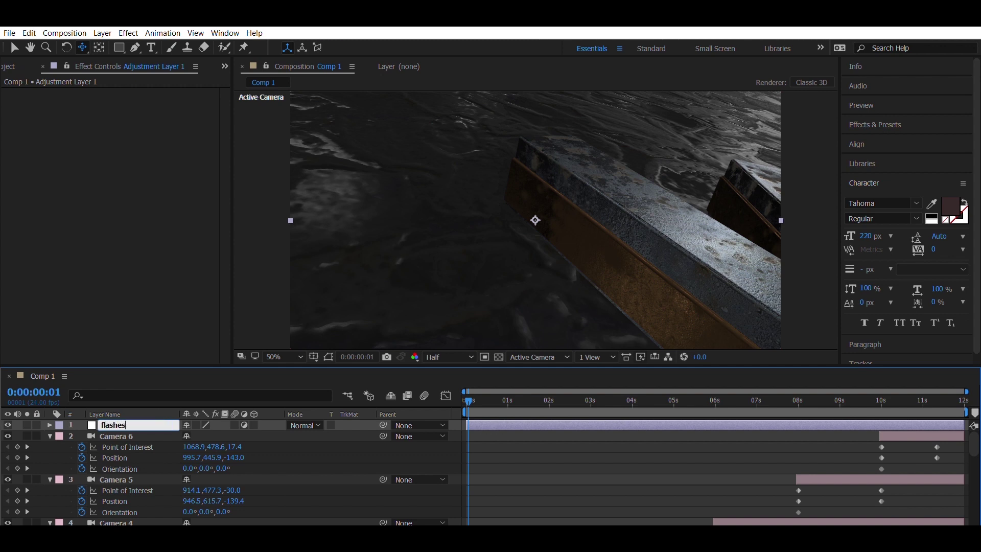
{"action": "key", "text": "Return"}
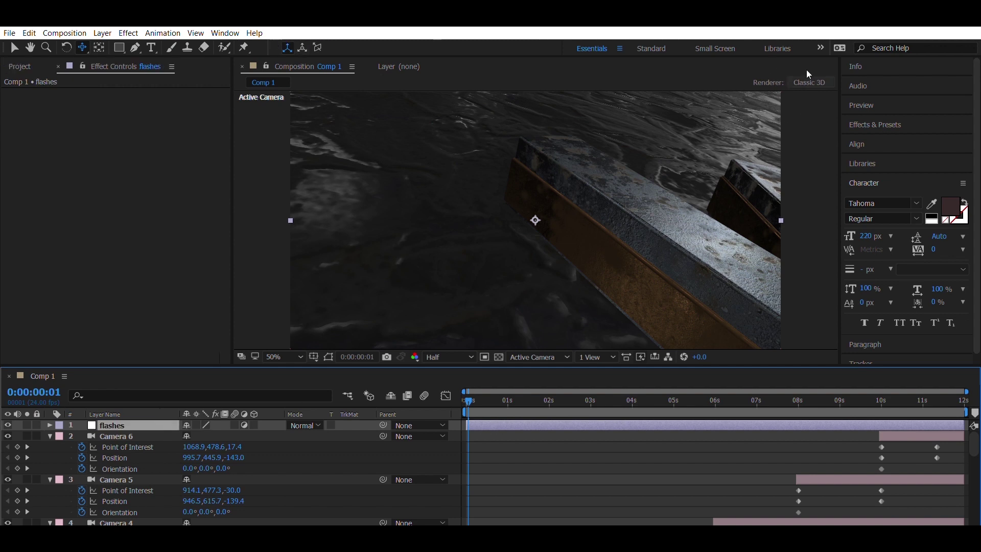
Step: Find the Exposure color correction effect and apply it twice to the flashes layer
{"action": "left_click", "coordinate": [875, 125]}
{"action": "left_click", "coordinate": [886, 141]}
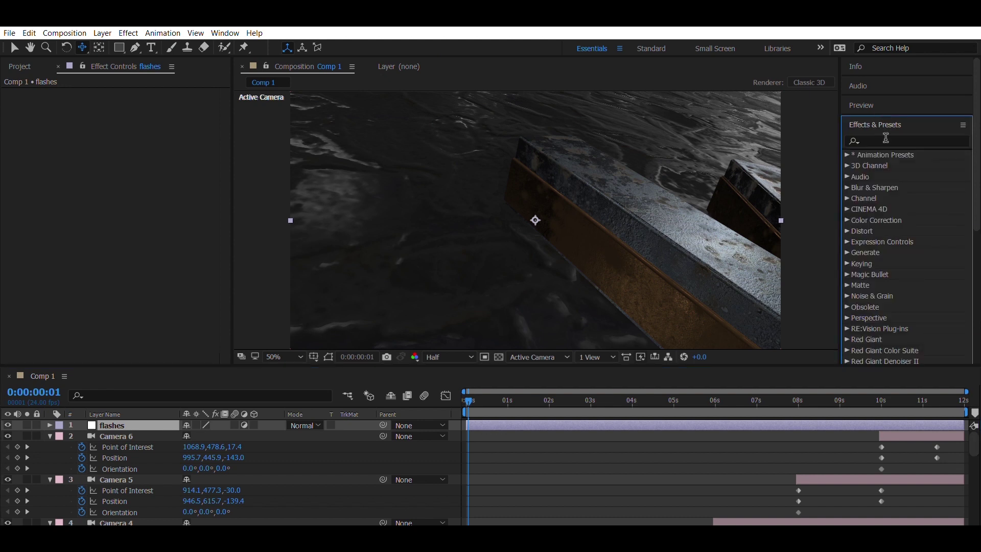
{"action": "type", "text": "exp"}
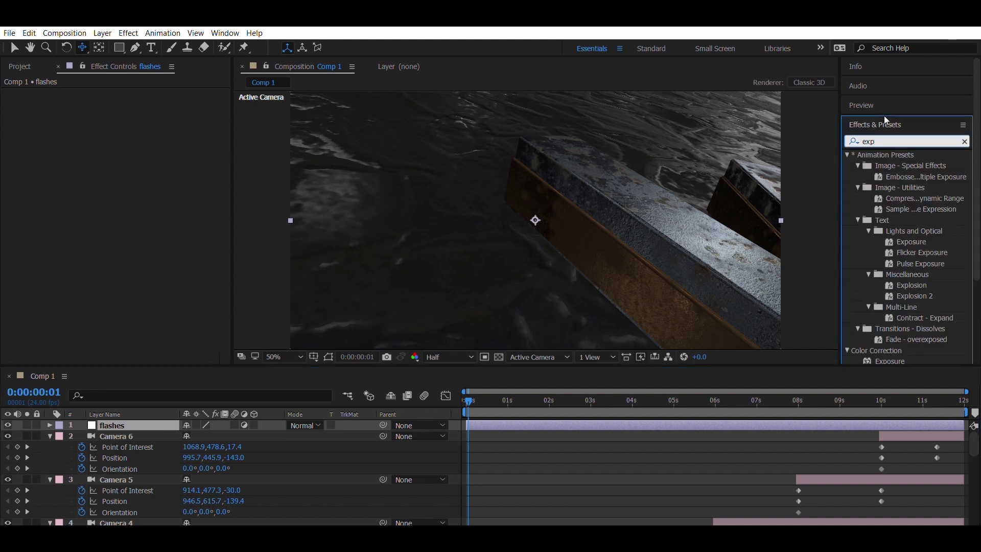
{"action": "type", "text": "o"}
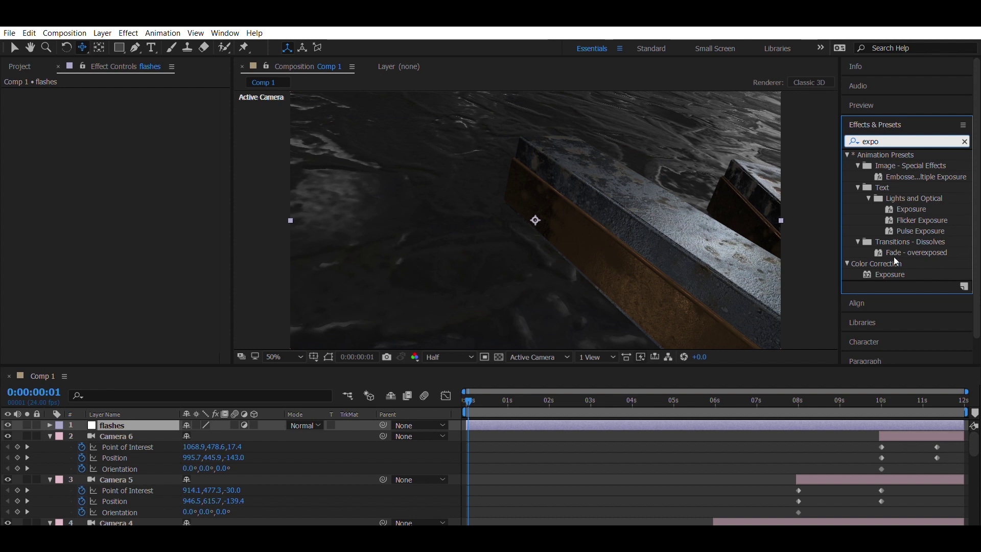
{"action": "key", "text": "Tab"}
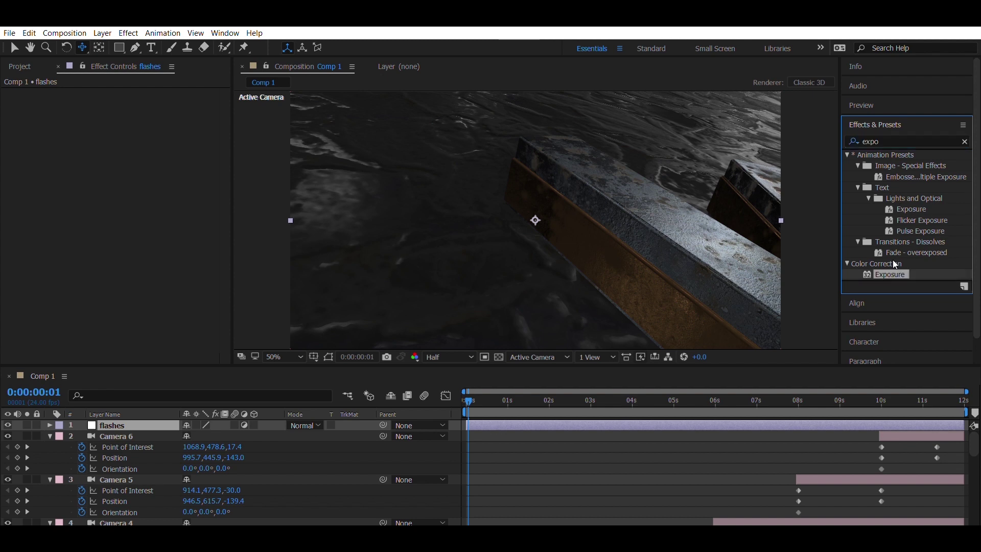
{"action": "left_click_drag", "start_coordinate": [894, 274], "coordinate": [334, 347]}
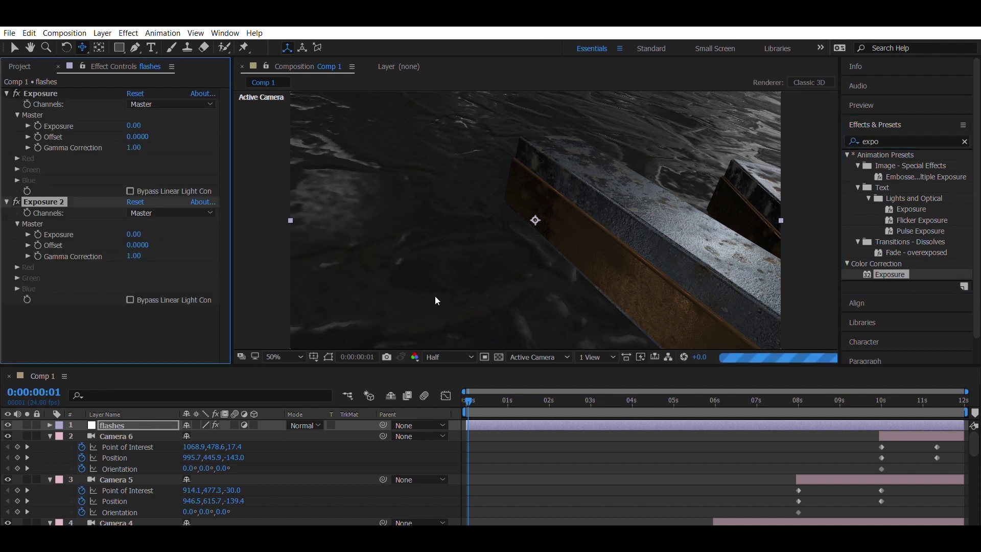
Step: Find the Stylize Glow effect and apply it to the flashes layer
{"action": "left_click", "coordinate": [889, 138]}
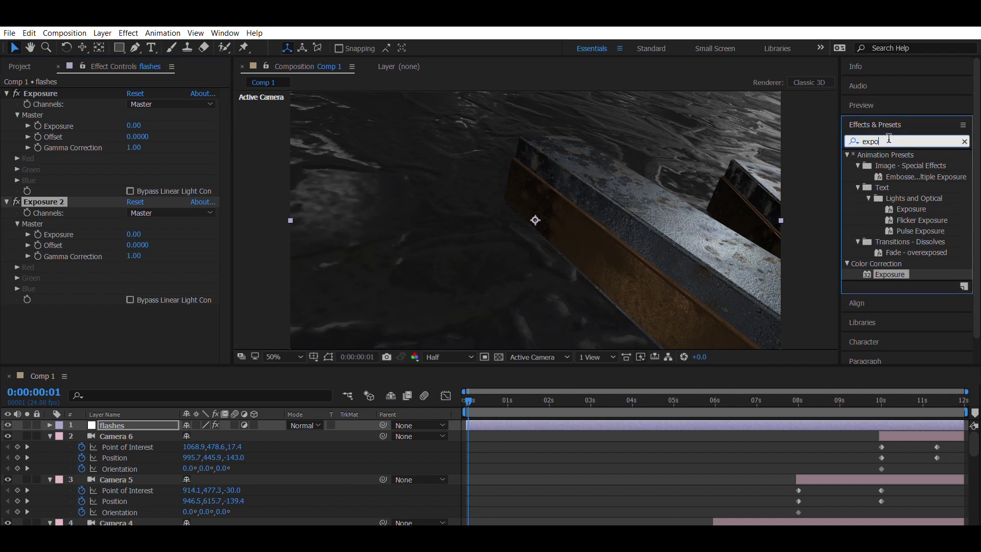
{"action": "type", "text": "glow"}
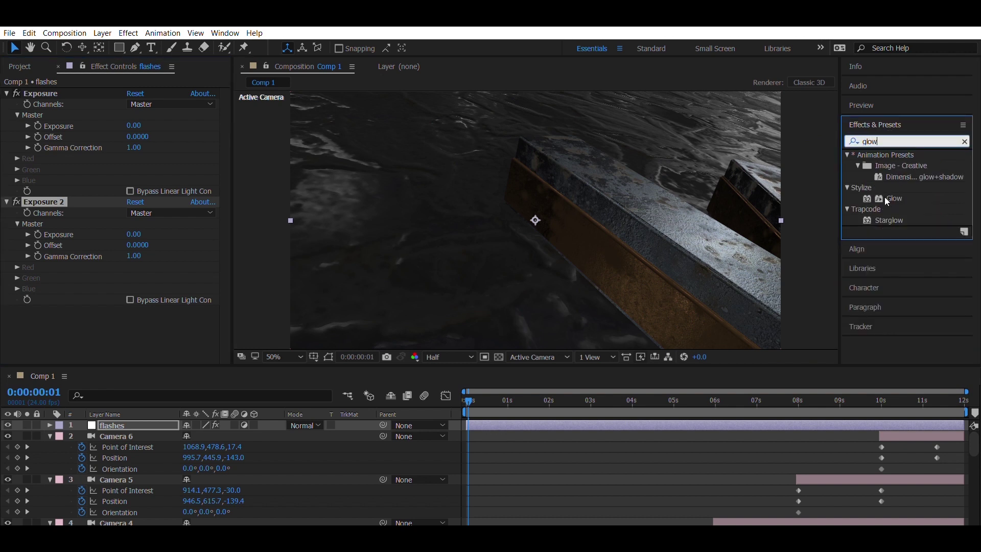
{"action": "double_click", "coordinate": [884, 197]}
Step: Look through the blur effects and apply Gaussian Blur to the flashes layer
{"action": "left_click", "coordinate": [890, 137]}
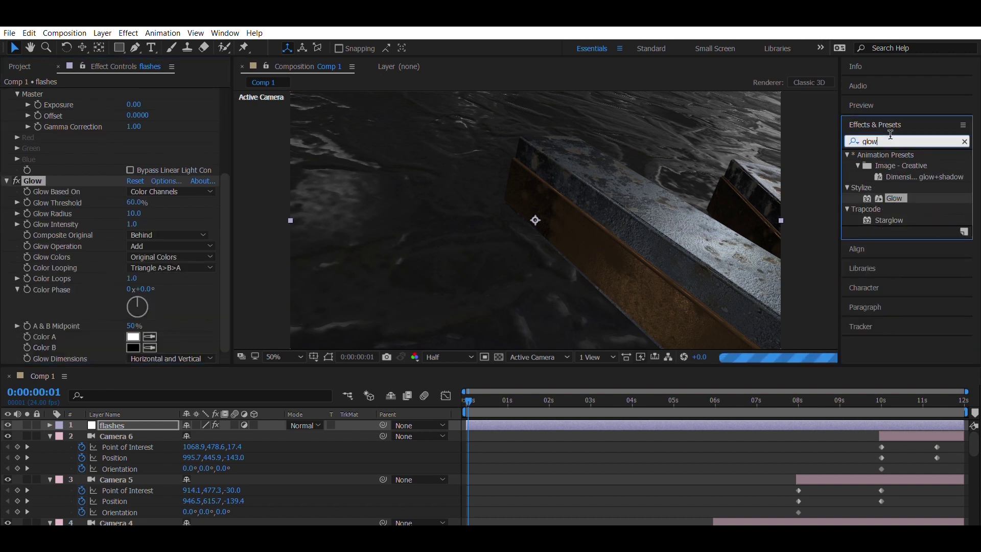
{"action": "type", "text": "bl"}
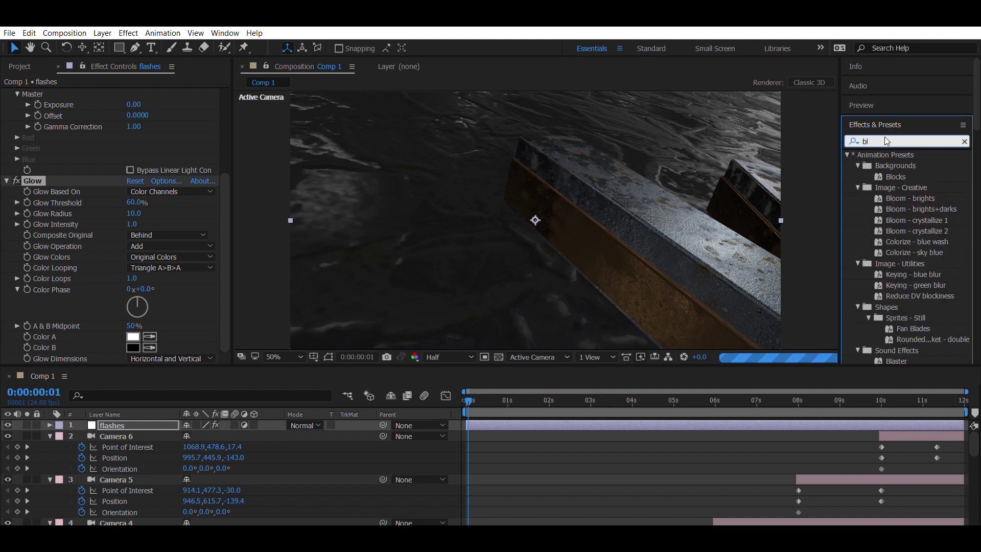
{"action": "type", "text": "ur"}
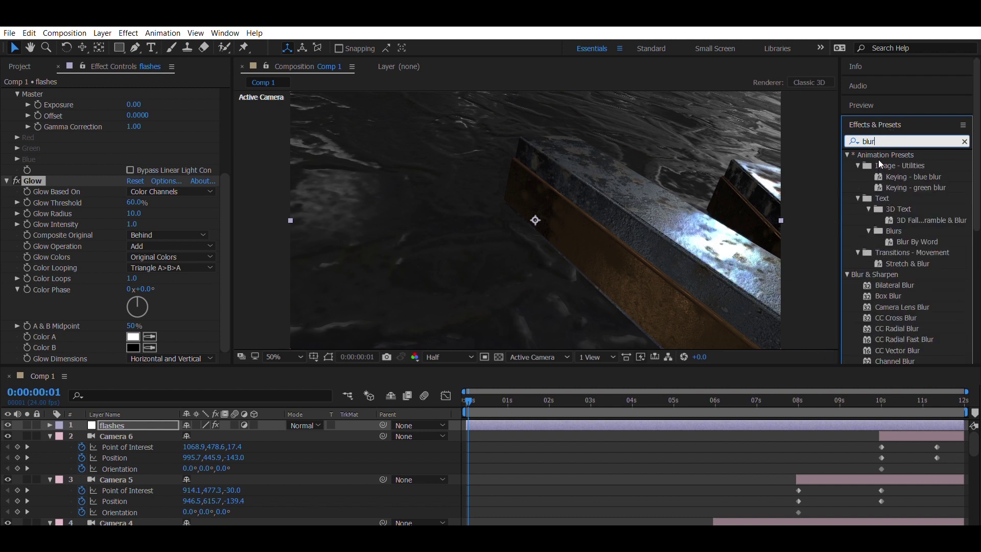
{"action": "scroll", "coordinate": [887, 304], "scroll_direction": "down", "scroll_amount": 1}
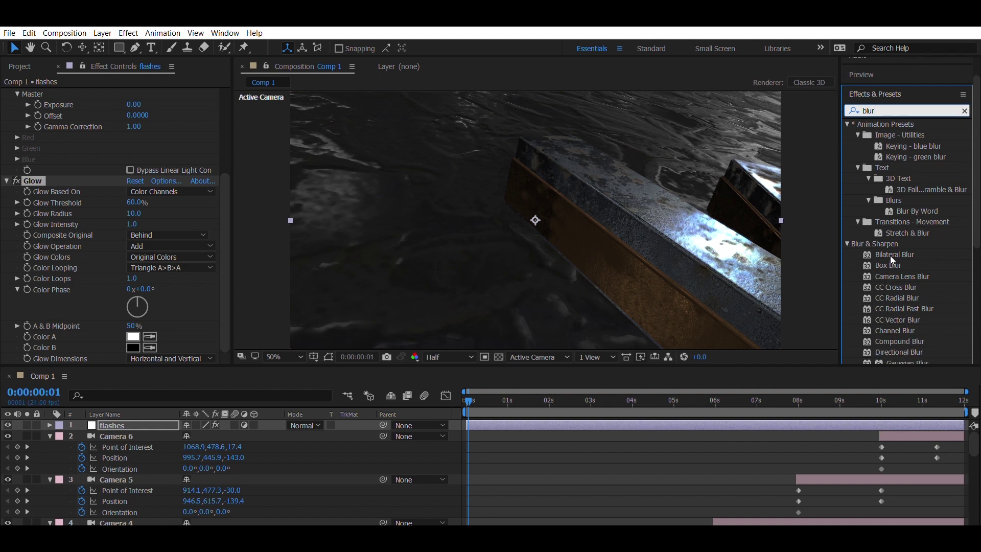
{"action": "scroll", "coordinate": [890, 259], "scroll_direction": "down", "scroll_amount": 1}
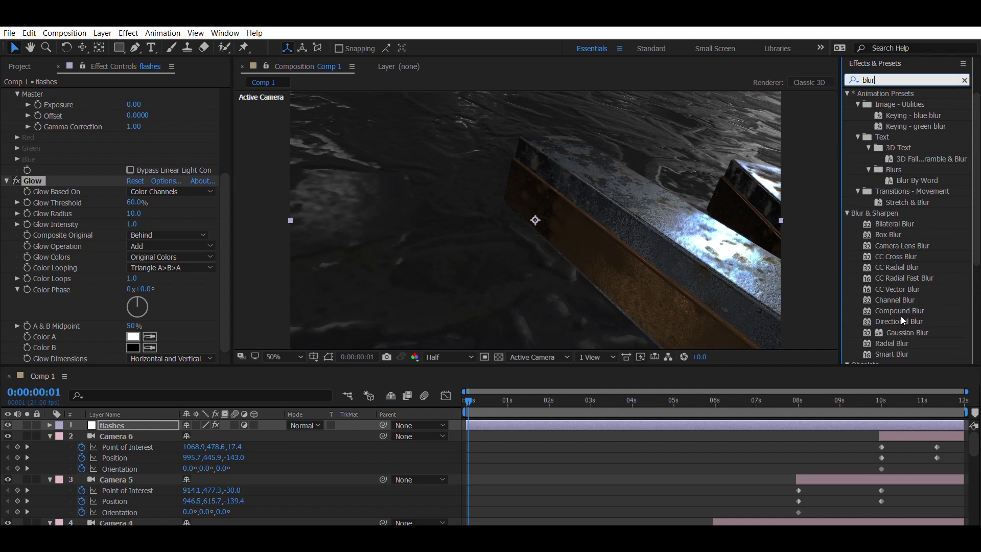
{"action": "scroll", "coordinate": [900, 315], "scroll_direction": "down", "scroll_amount": 1}
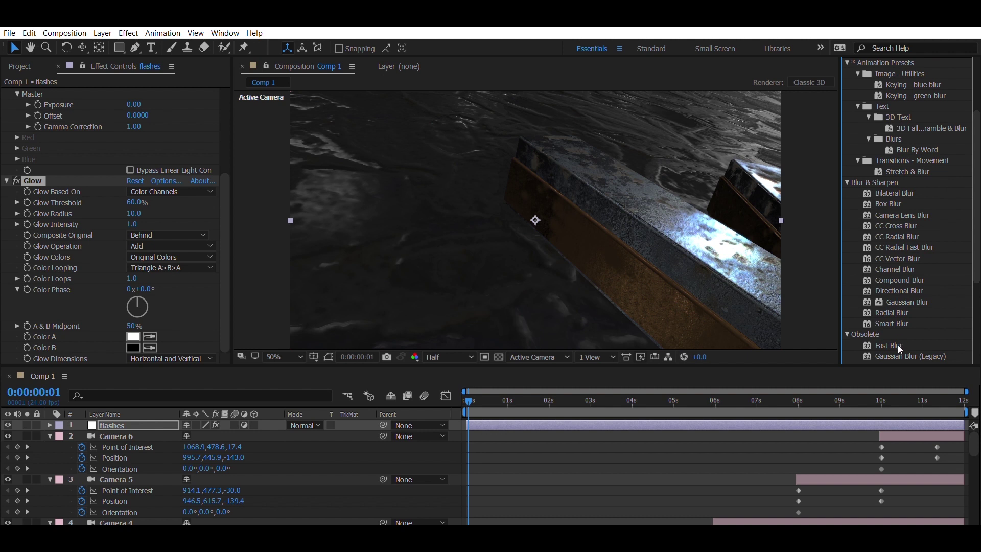
{"action": "double_click", "coordinate": [885, 287]}
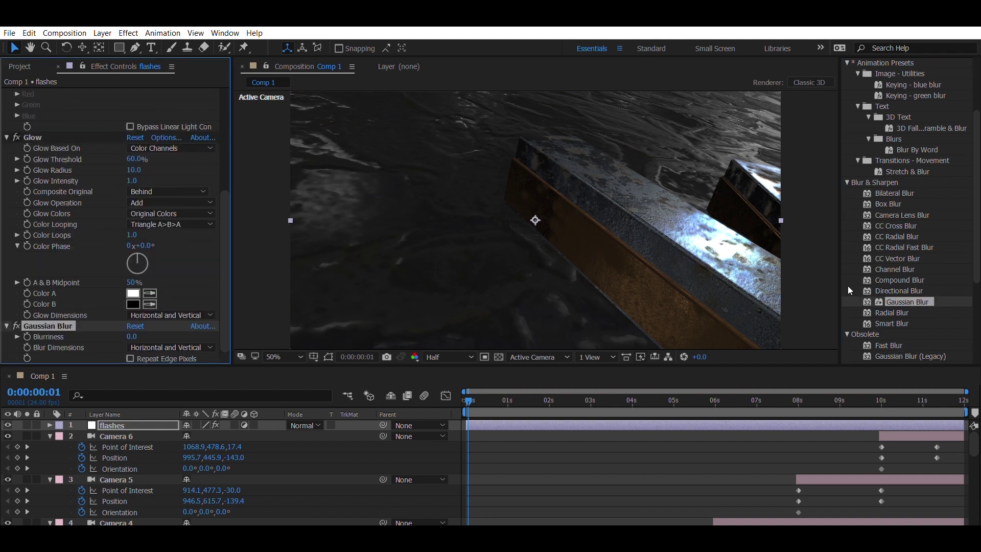
Step: Delete the duplicate second Exposure effect from the flashes layer
{"action": "scroll", "coordinate": [87, 157], "scroll_direction": "up", "scroll_amount": 6}
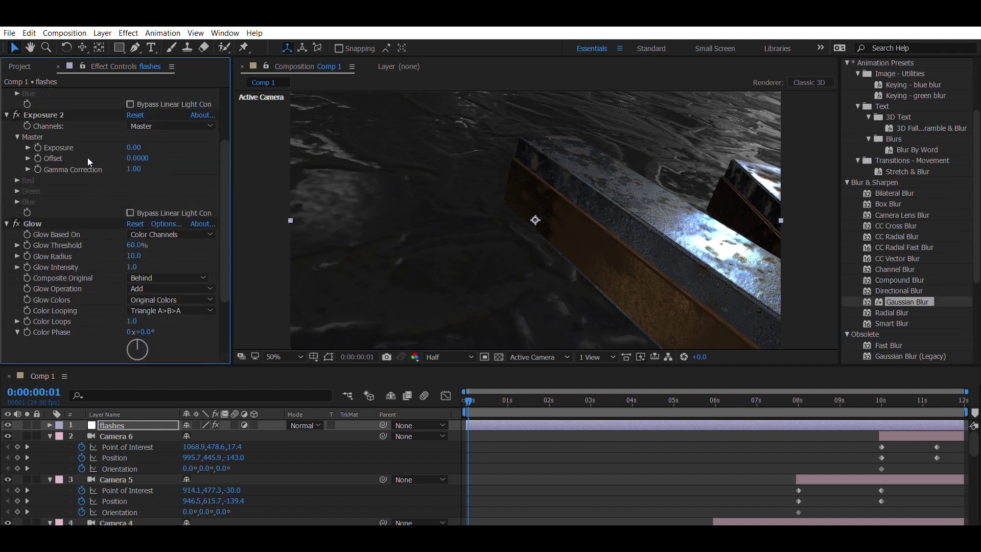
{"action": "key", "text": "Up"}
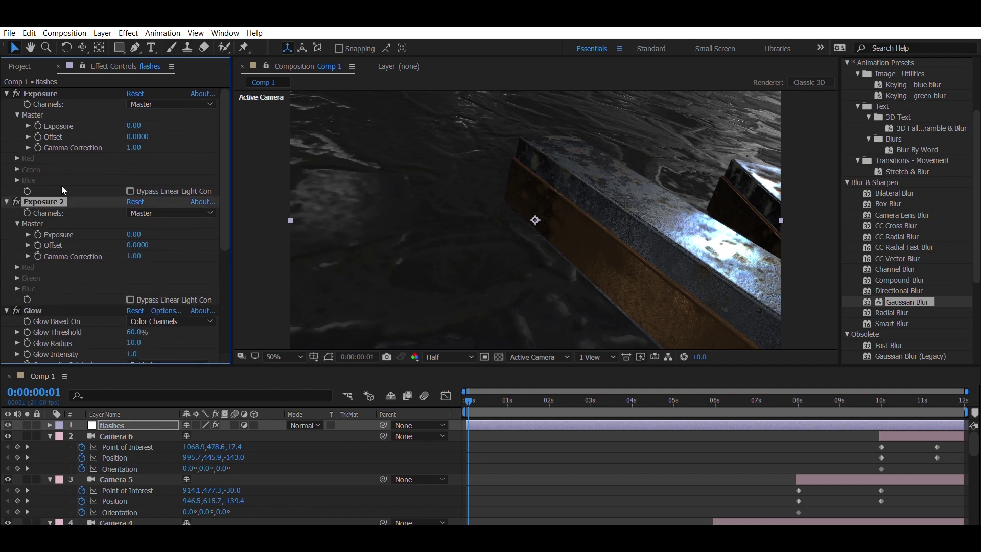
{"action": "key", "text": "Delete"}
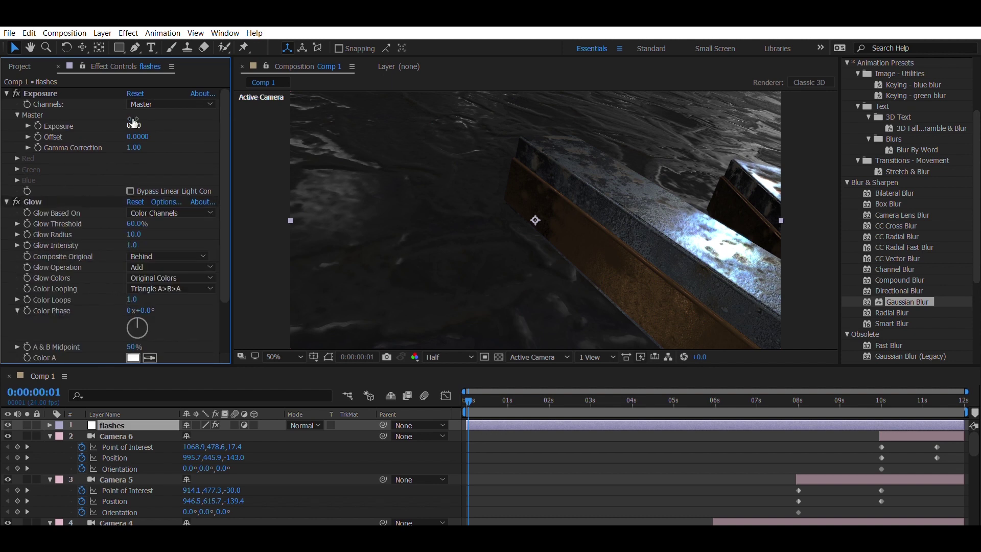
Step: Set Exposure to 1.64 and the Glow to radius 86, intensity 2.4 and threshold 37.6% on the flashes layer
{"action": "left_click_drag", "start_coordinate": [148, 117], "coordinate": [142, 175]}
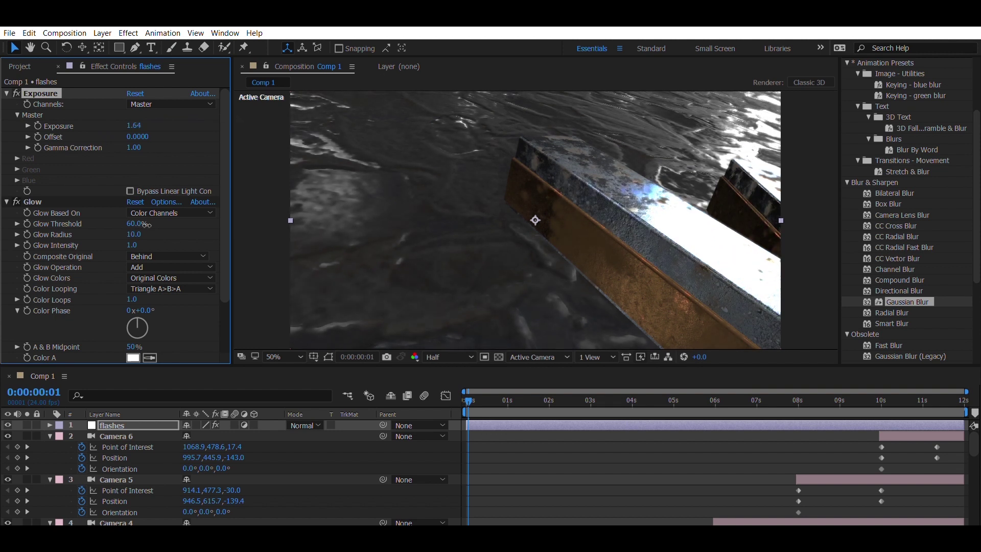
{"action": "left_click_drag", "start_coordinate": [133, 234], "coordinate": [188, 226]}
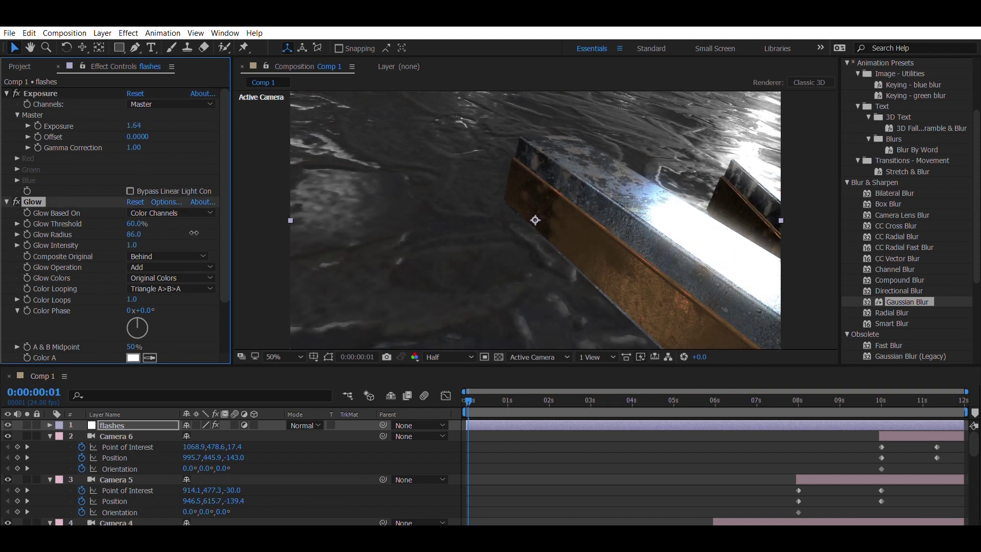
{"action": "left_click_drag", "start_coordinate": [132, 244], "coordinate": [221, 230]}
{"action": "left_click_drag", "start_coordinate": [111, 214], "coordinate": [83, 214]}
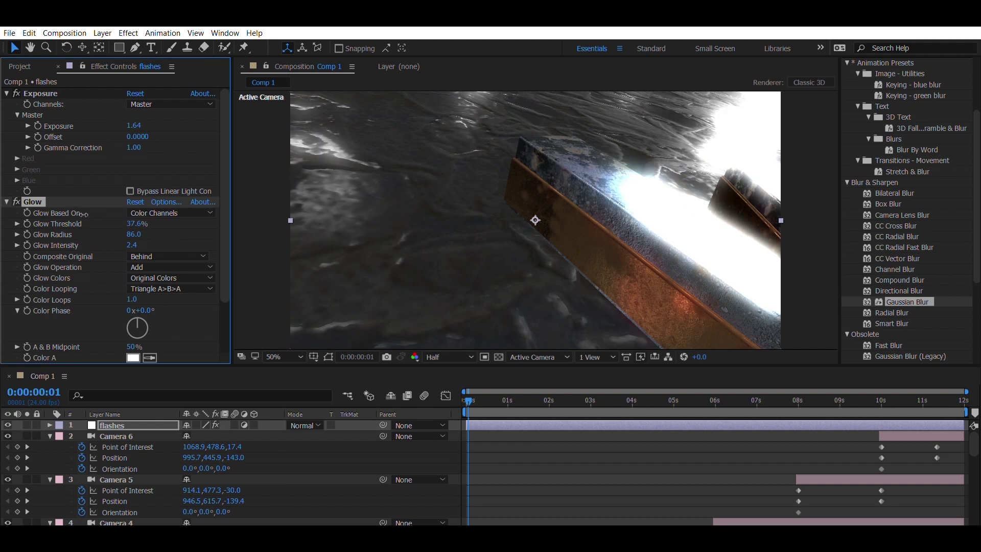
Step: Set the Gaussian Blur blurriness to 11.8 and raise the exposure to 3.88 on the flashes layer
{"action": "left_click_drag", "start_coordinate": [116, 277], "coordinate": [116, 277]}
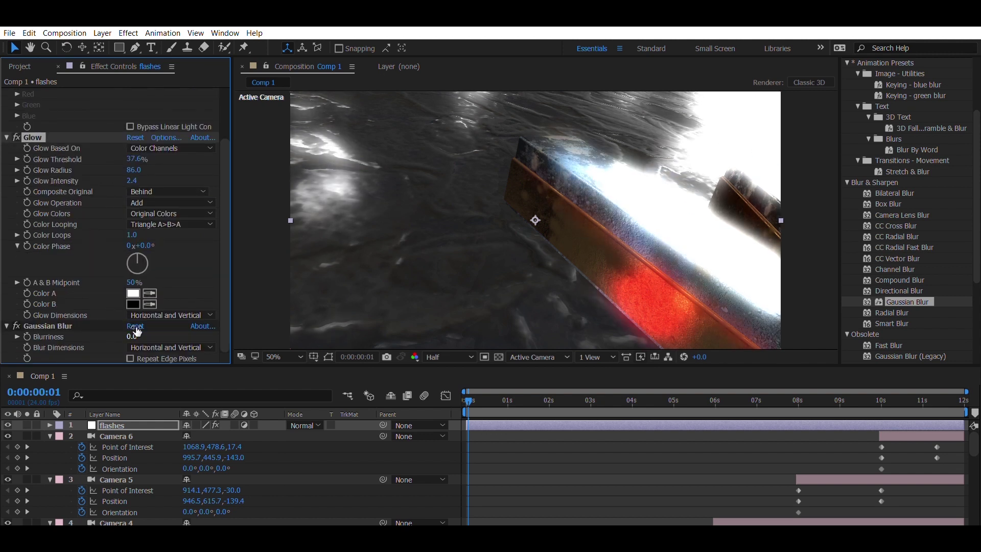
{"action": "left_click_drag", "start_coordinate": [131, 336], "coordinate": [209, 325]}
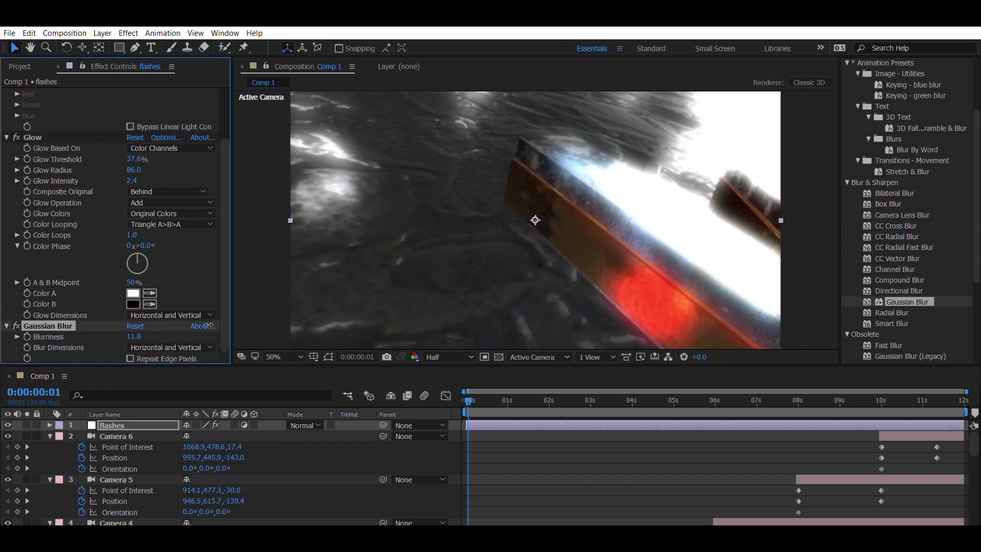
{"action": "scroll", "coordinate": [80, 158], "scroll_direction": "up", "scroll_amount": 3}
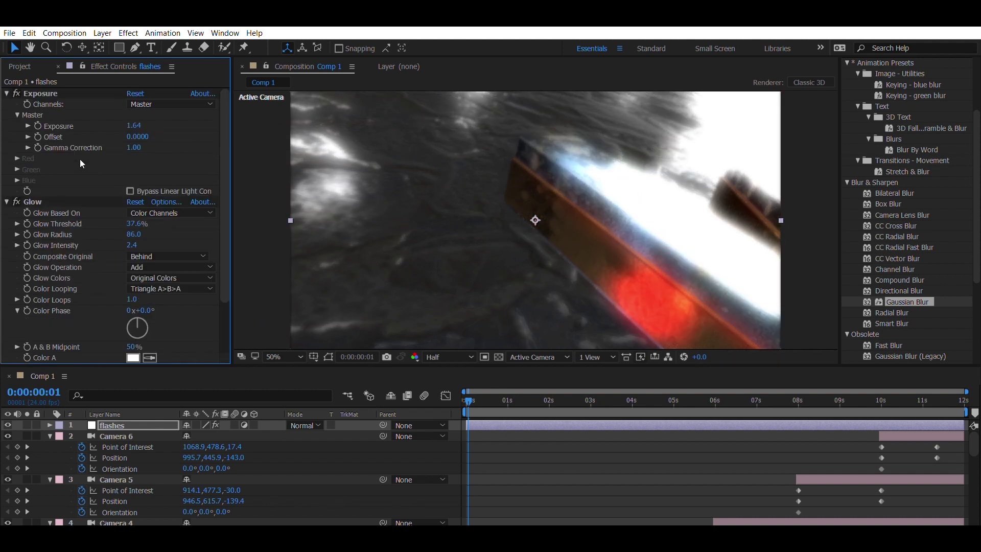
{"action": "left_click_drag", "start_coordinate": [136, 131], "coordinate": [278, 126]}
Step: Increase the Gaussian Blur blurriness further to soften the flash more strongly
{"action": "scroll", "coordinate": [121, 223], "scroll_direction": "down", "scroll_amount": 3}
{"action": "left_click", "coordinate": [48, 326]}
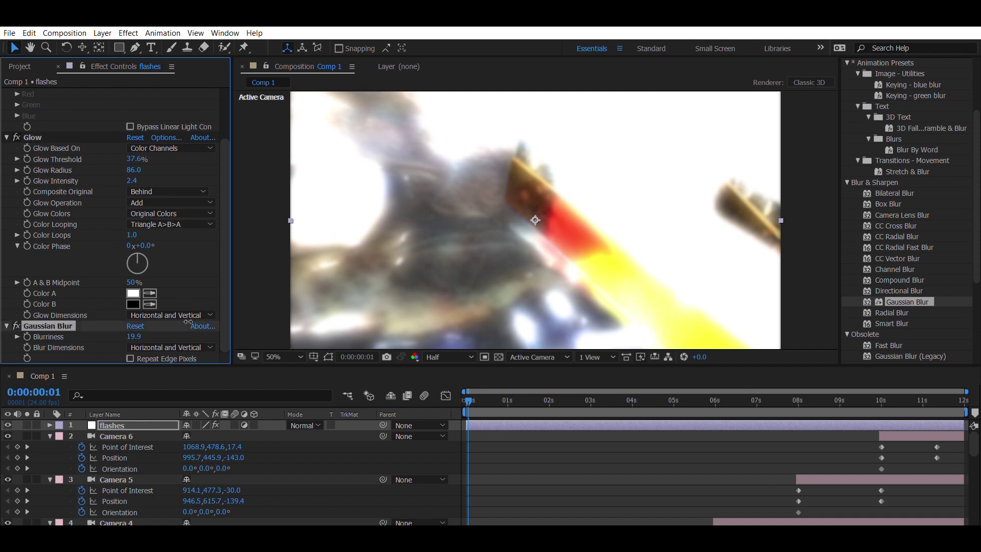
{"action": "left_click_drag", "start_coordinate": [248, 319], "coordinate": [266, 321]}
Step: Fine-tune the flash by setting the Glow threshold to 40.8% and the exposure to 3.31
{"action": "scroll", "coordinate": [157, 137], "scroll_direction": "up", "scroll_amount": 3}
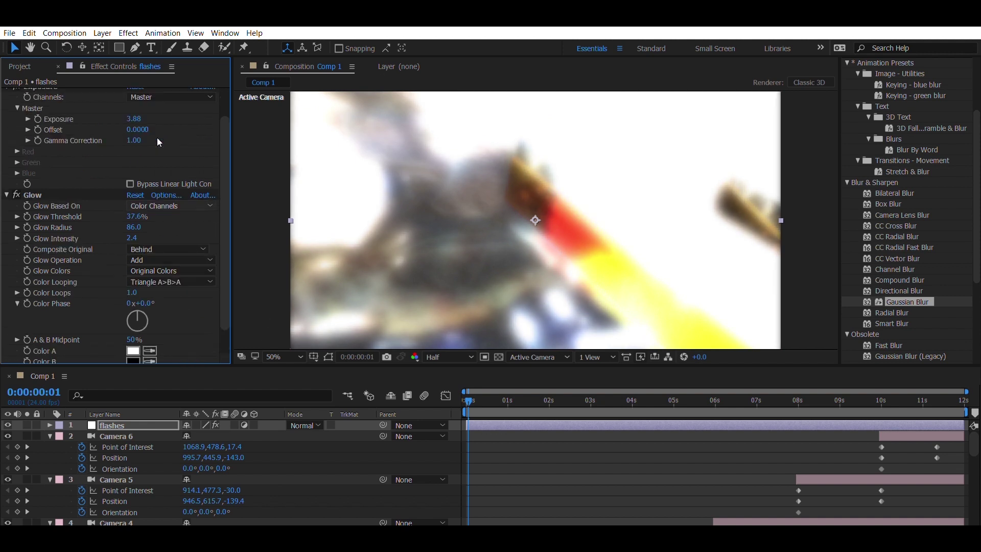
{"action": "left_click_drag", "start_coordinate": [141, 117], "coordinate": [85, 119]}
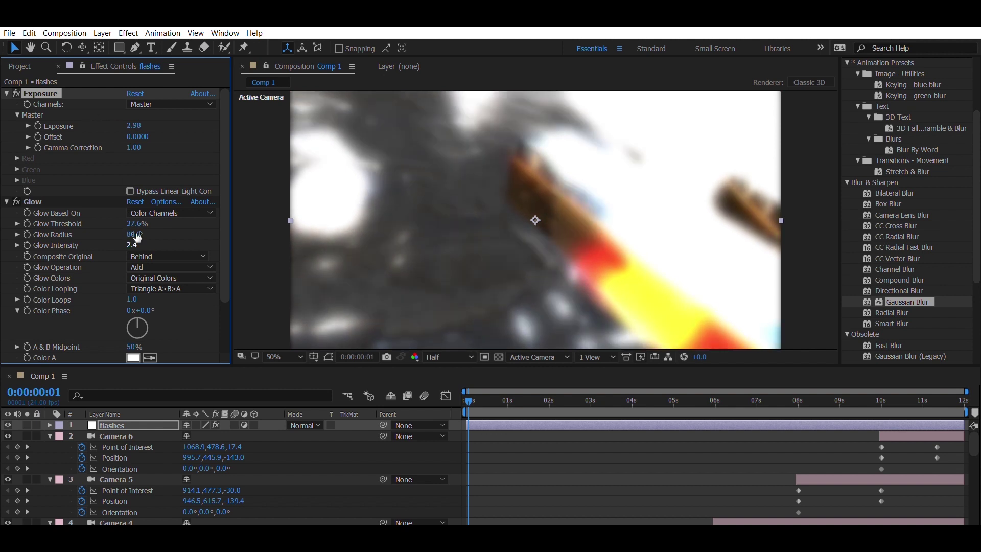
{"action": "mouse_move", "coordinate": [136, 223]}
{"action": "left_mouse_down"}
{"action": "mouse_move", "coordinate": [184, 211]}
{"action": "mouse_move", "coordinate": [124, 209]}
{"action": "mouse_move", "coordinate": [138, 208]}
{"action": "left_mouse_up"}
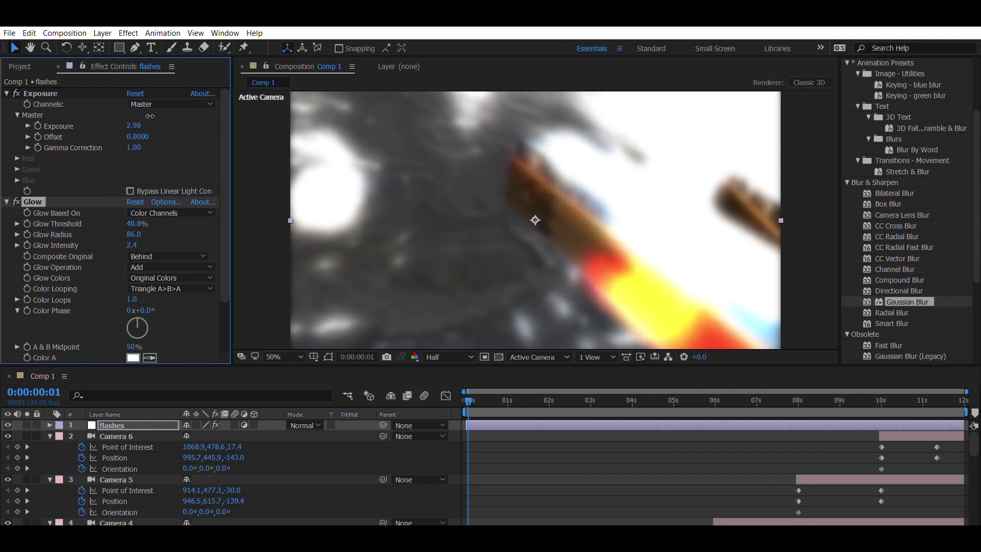
{"action": "left_click_drag", "start_coordinate": [149, 116], "coordinate": [152, 116]}
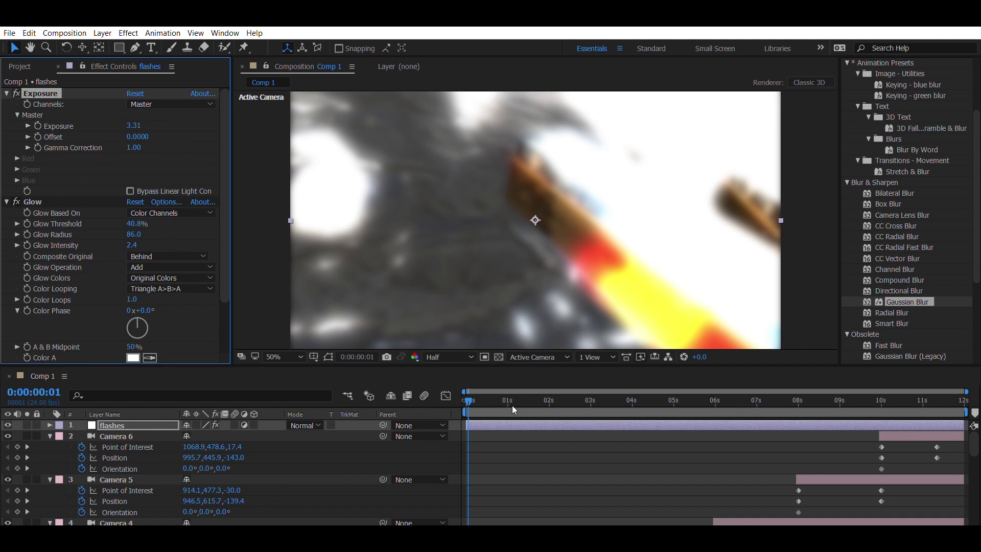
Step: Trim both ends of the flashes layer into a short clip starting at about 1.2 s
{"action": "left_click", "coordinate": [494, 416]}
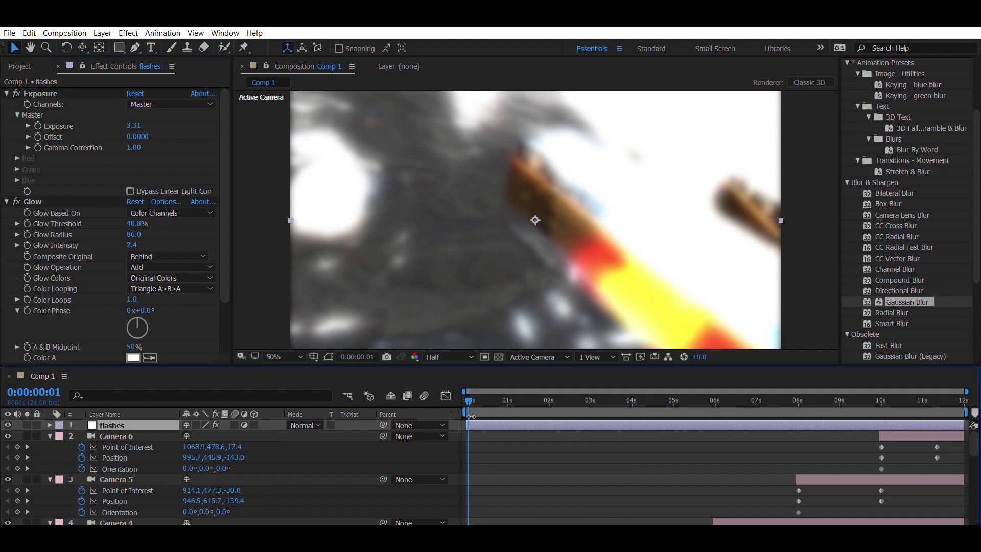
{"action": "left_click_drag", "start_coordinate": [497, 414], "coordinate": [521, 413]}
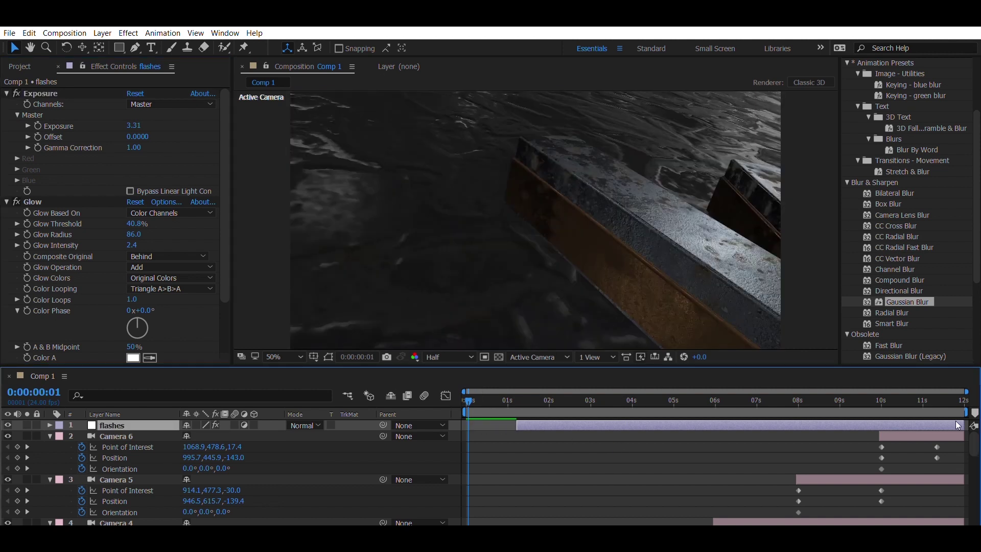
{"action": "left_click_drag", "start_coordinate": [969, 416], "coordinate": [549, 439]}
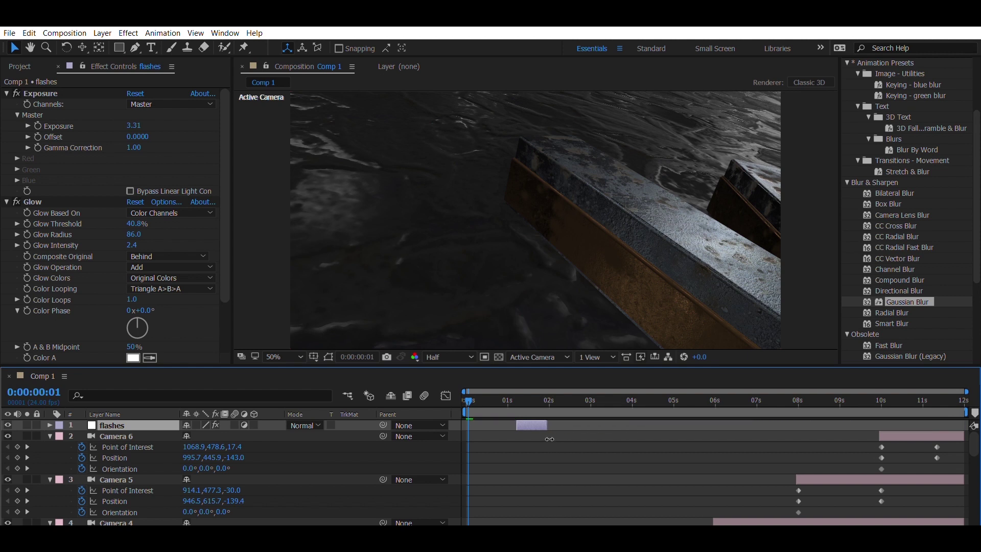
{"action": "scroll", "coordinate": [529, 457], "scroll_direction": "down", "scroll_amount": 10}
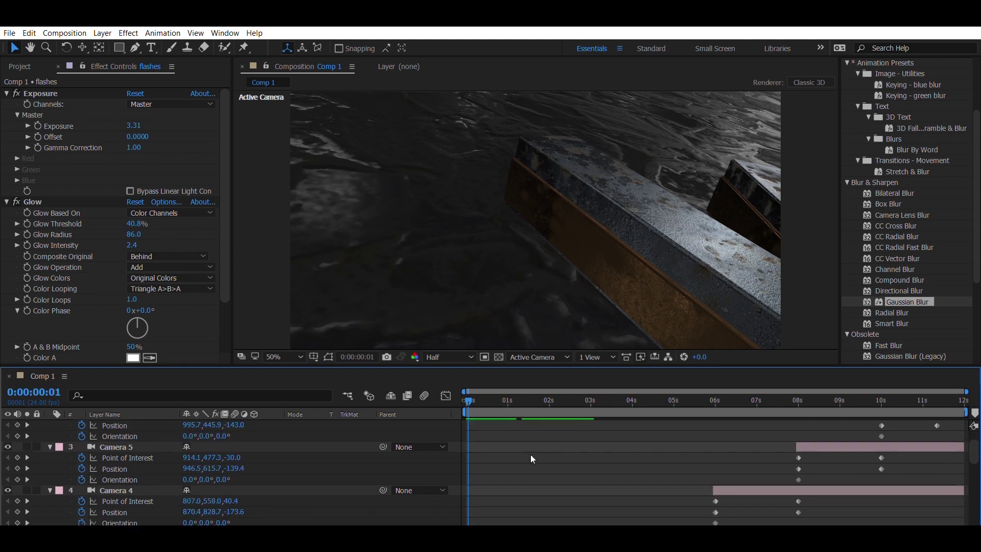
{"action": "scroll", "coordinate": [528, 458], "scroll_direction": "up", "scroll_amount": 10}
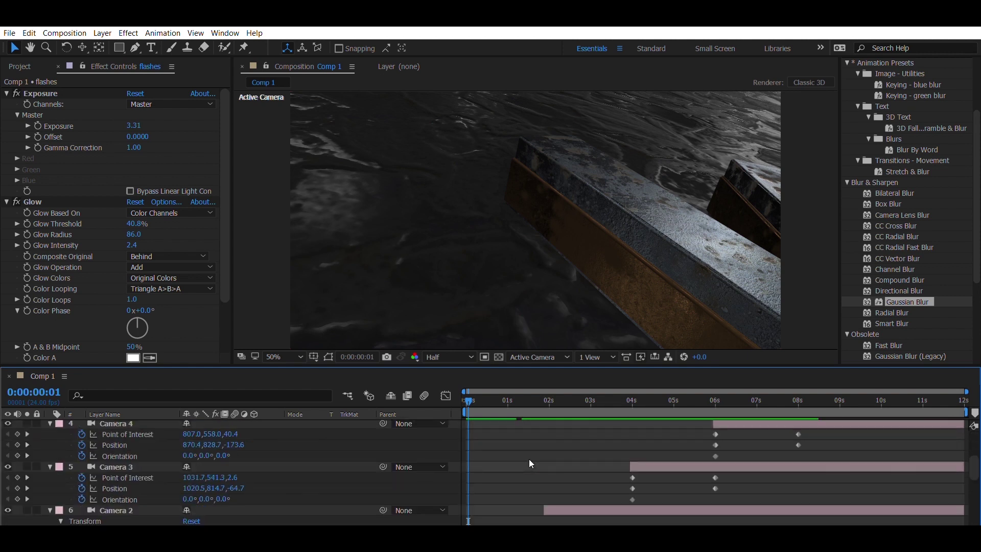
Step: Go to 0:00:01:23 near the start of Camera 2 and collapse the properties of all camera layers
{"action": "left_click_drag", "start_coordinate": [498, 405], "coordinate": [547, 386]}
{"action": "left_click", "coordinate": [50, 436]}
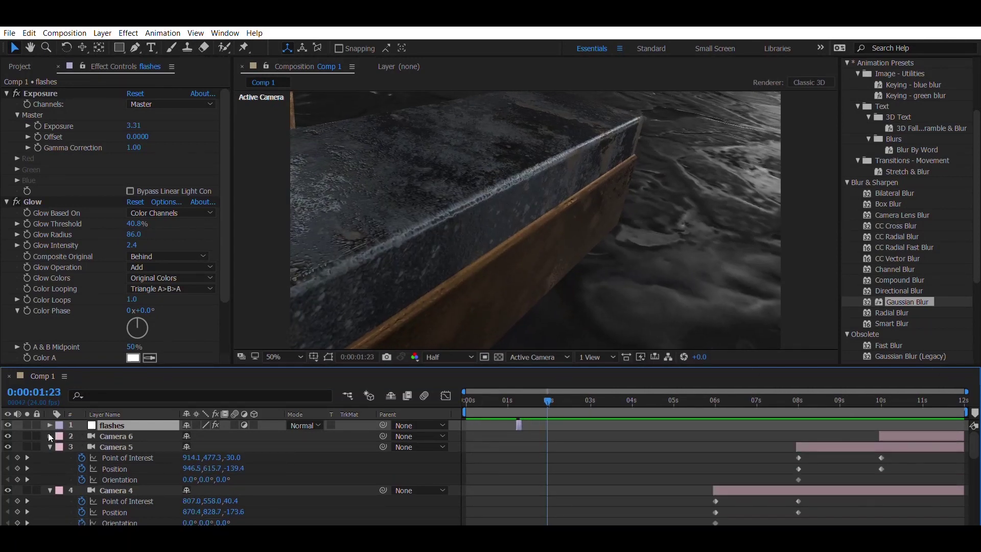
{"action": "left_click", "coordinate": [49, 446]}
{"action": "left_click", "coordinate": [49, 457]}
{"action": "left_click", "coordinate": [50, 469]}
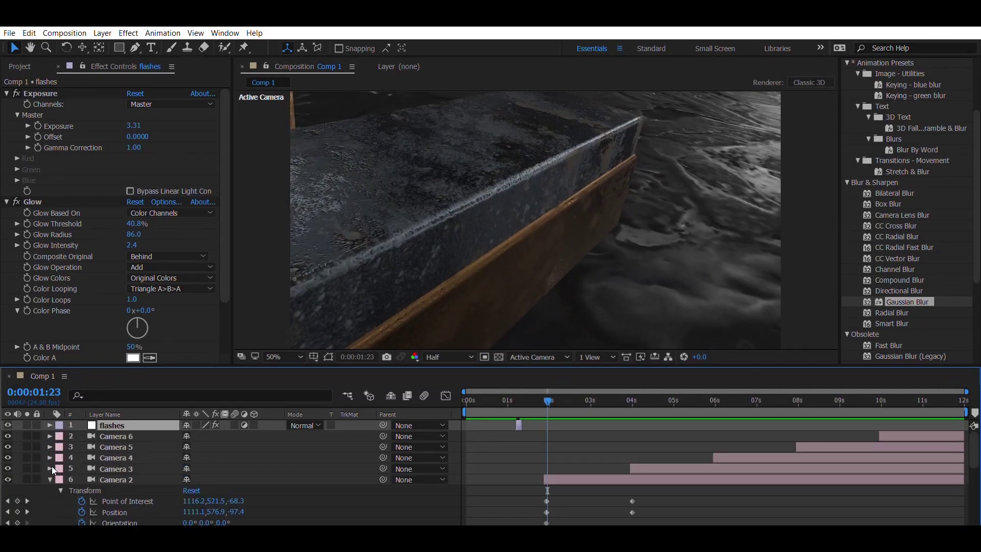
{"action": "left_click", "coordinate": [49, 479]}
{"action": "left_click", "coordinate": [50, 490]}
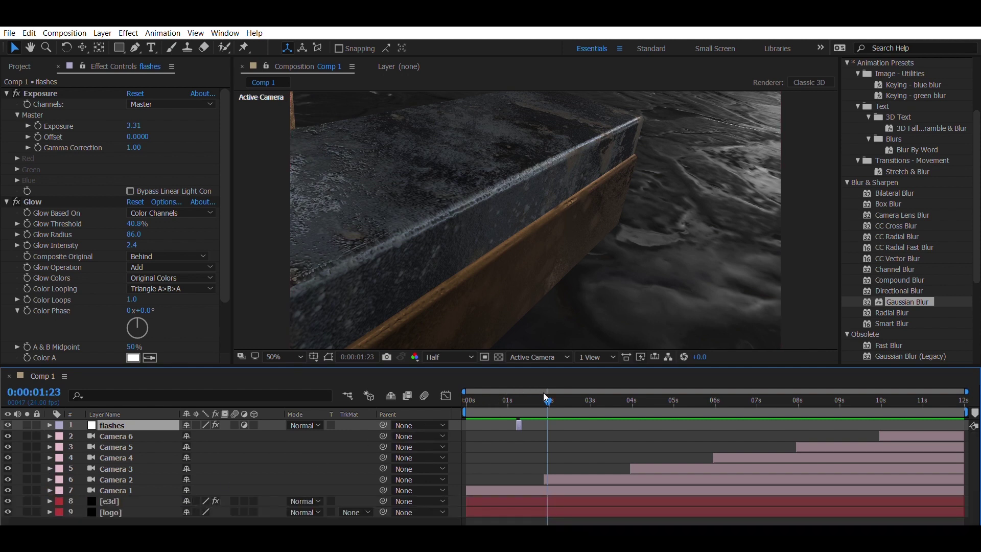
Step: Align the start of the short flashes clip with the start of Camera 2 at 0:00:01:21
{"action": "left_click_drag", "start_coordinate": [546, 395], "coordinate": [544, 395]}
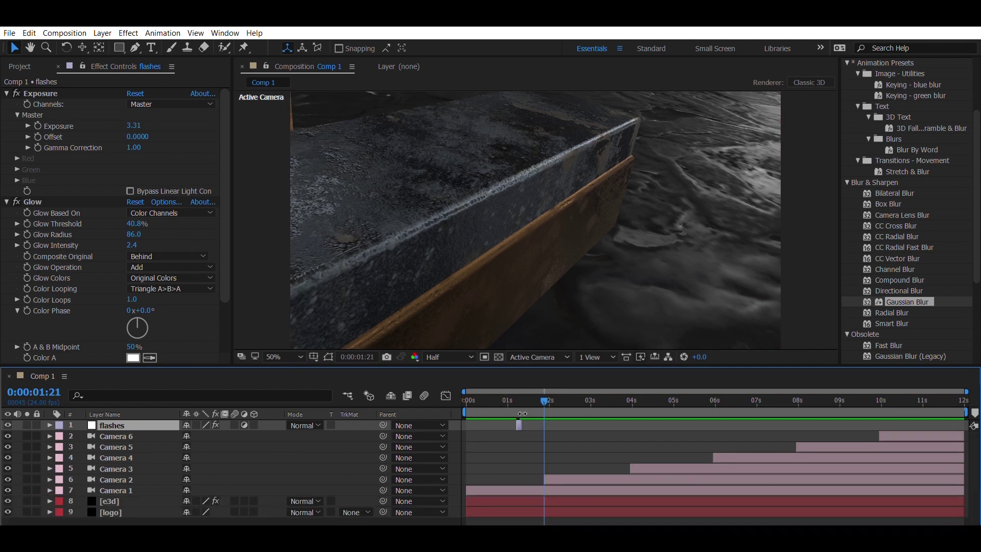
{"action": "key", "text": "equal"}
{"action": "key", "text": "equal"}
{"action": "key", "text": "equal"}
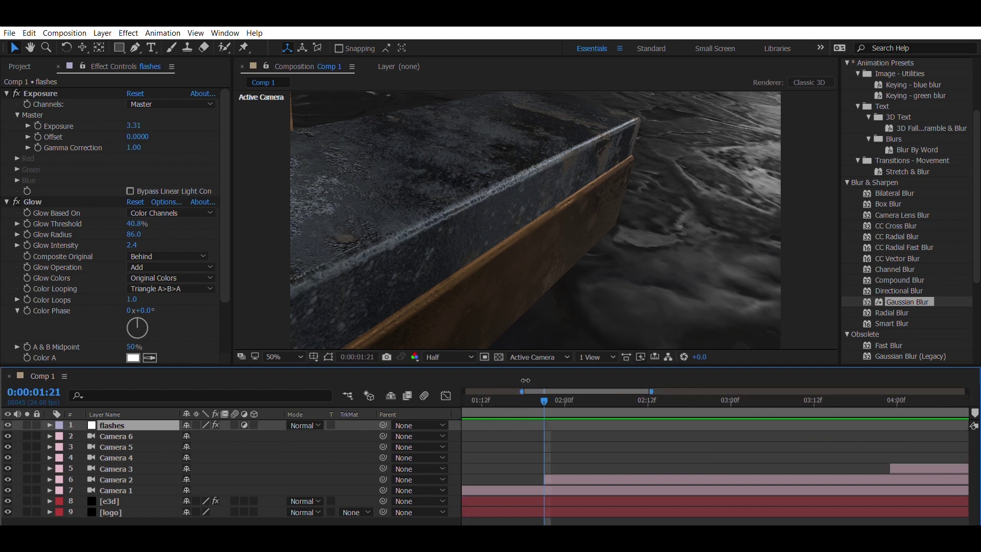
{"action": "left_click_drag", "start_coordinate": [521, 390], "coordinate": [463, 391]}
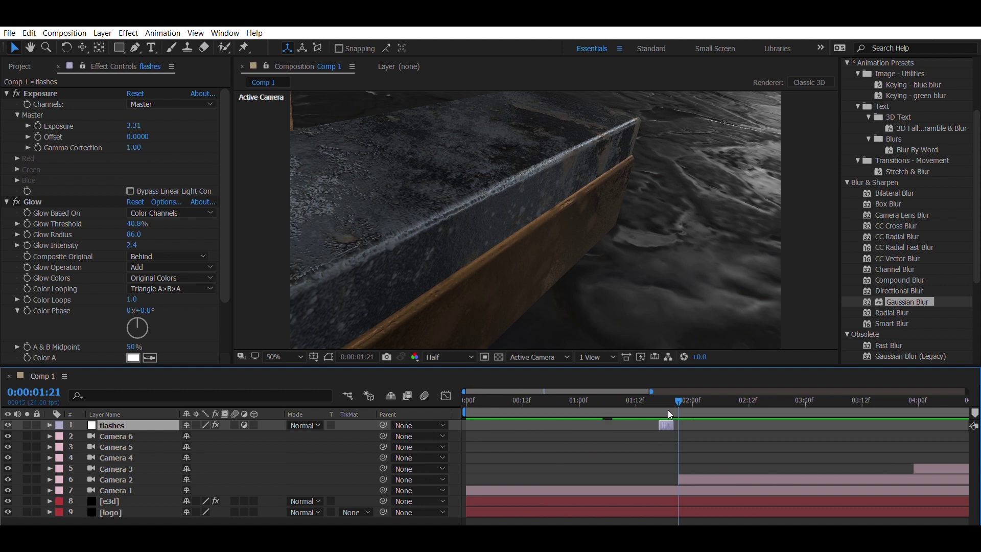
{"action": "key", "text": "bracketleft"}
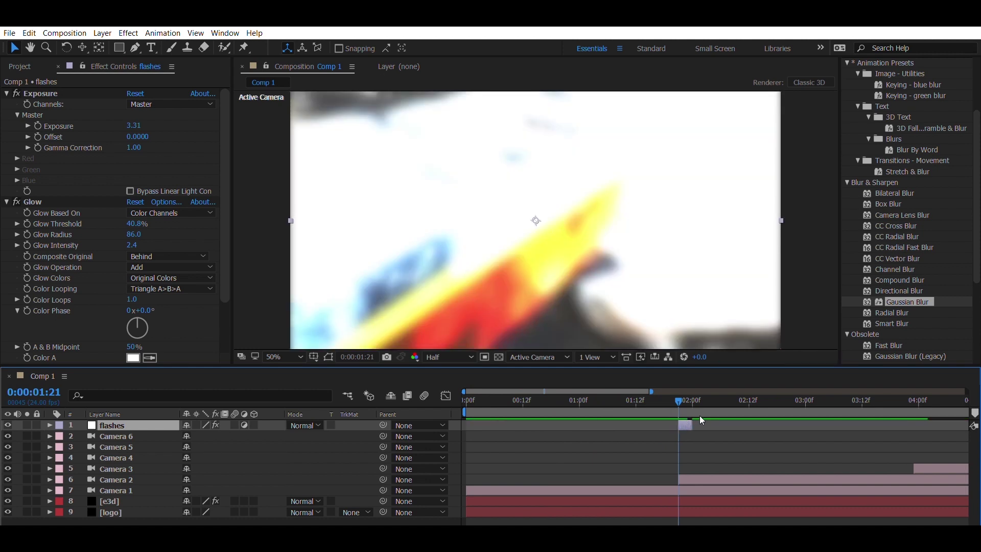
Step: Preview the first flash at the cut to Camera 2, from the beginning and again from 0:00:01:17
{"action": "key", "text": "space"}
{"action": "key", "text": "Home"}
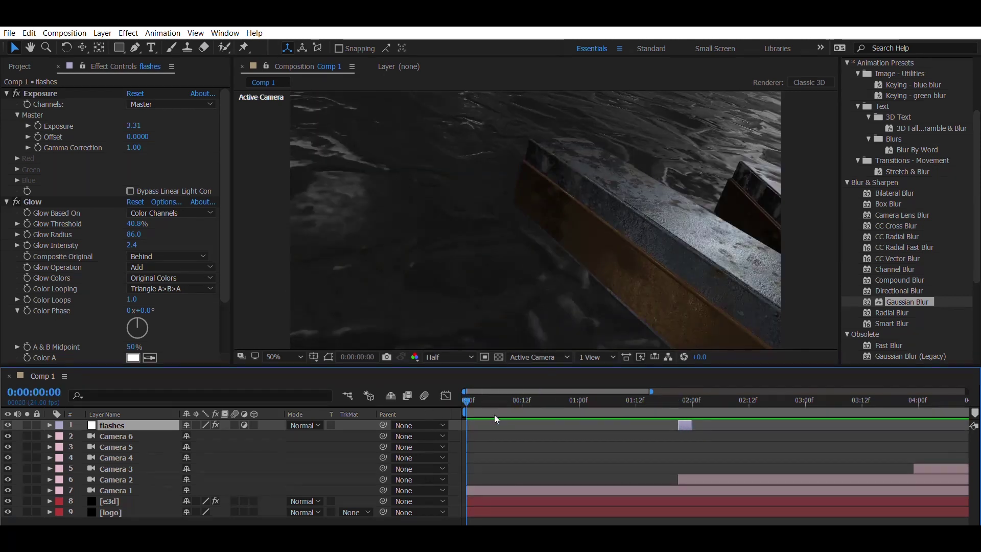
{"action": "key", "text": "space"}
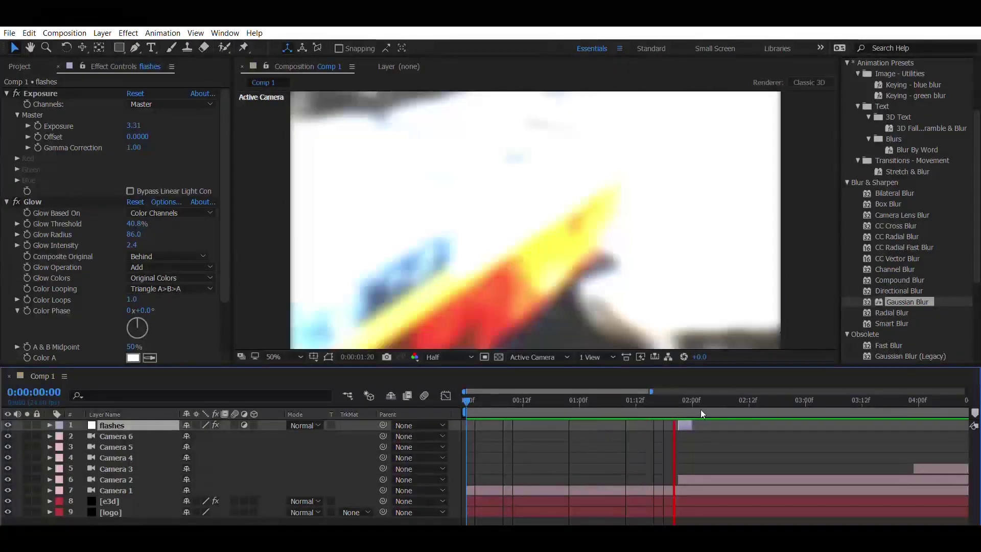
{"action": "key", "text": "space"}
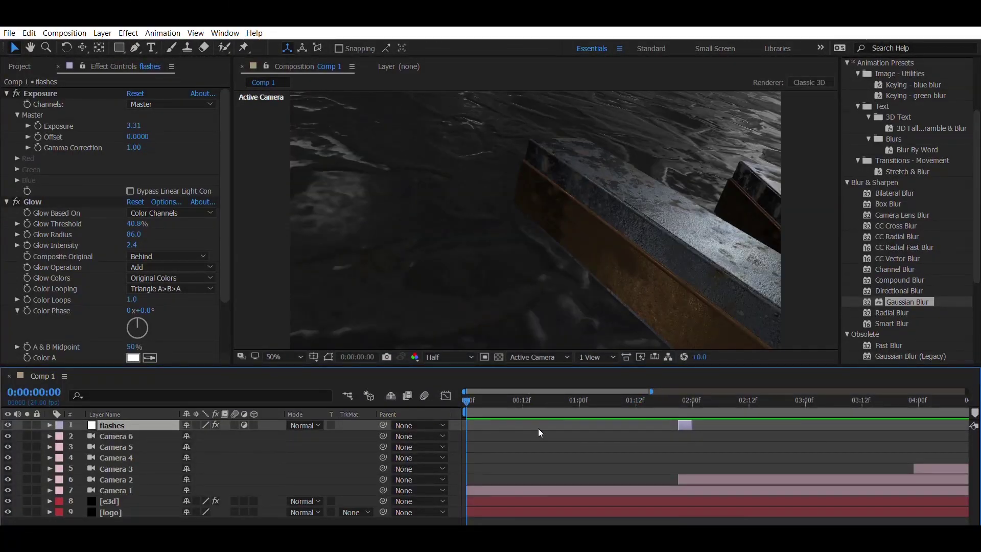
{"action": "key", "text": "space"}
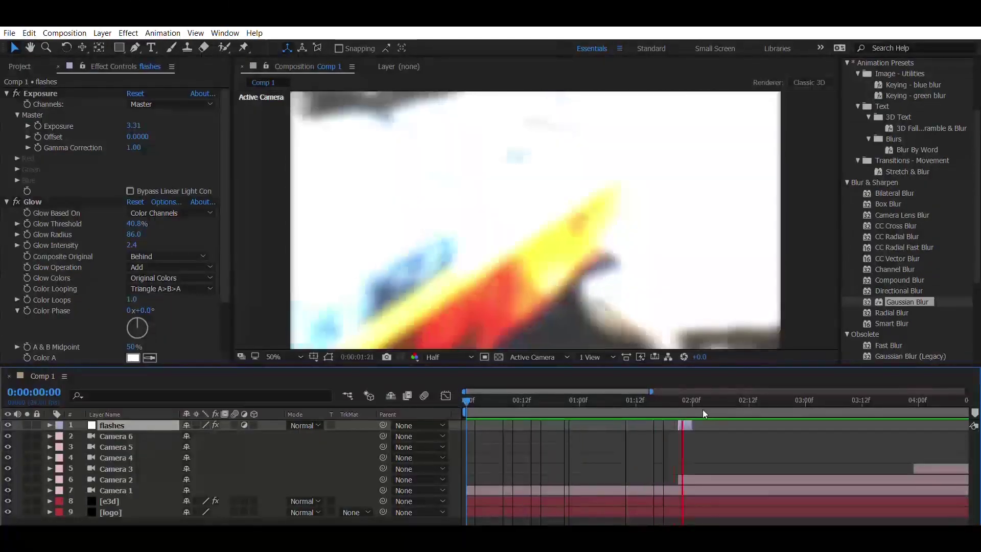
{"action": "left_click_drag", "start_coordinate": [697, 400], "coordinate": [659, 401]}
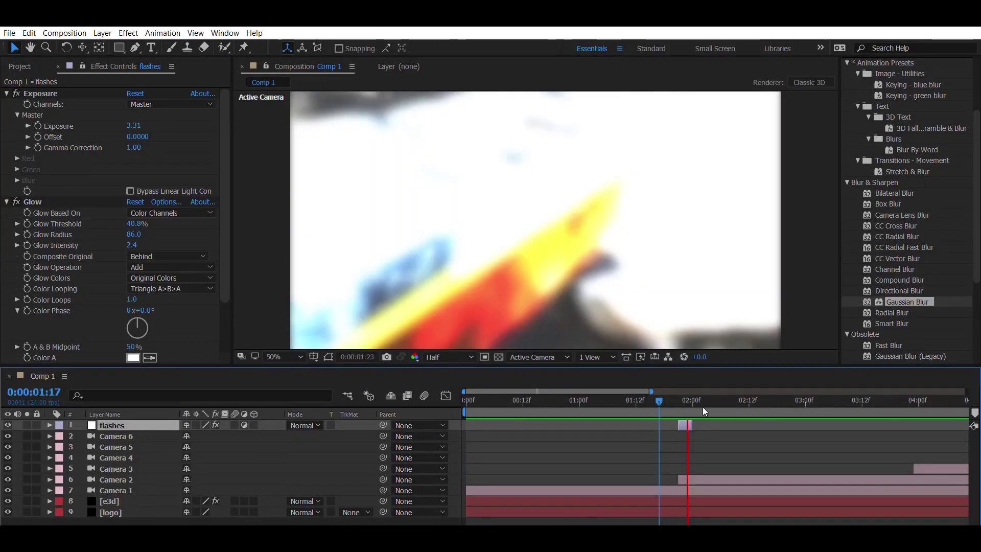
{"action": "key", "text": "space"}
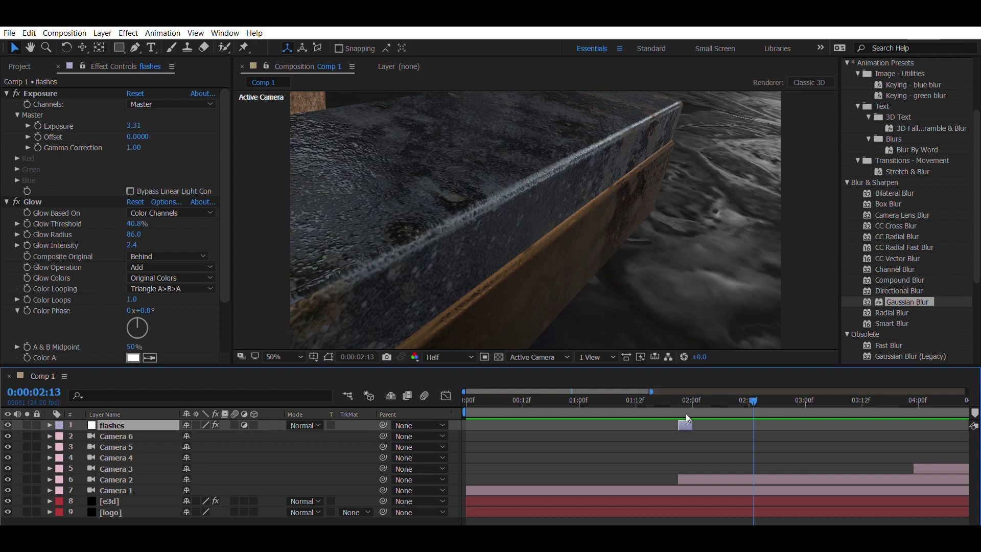
Step: Duplicate the flashes layer, move the copy to the start of Camera 3 at about 4 s and preview it
{"action": "key", "text": "ctrl+d"}
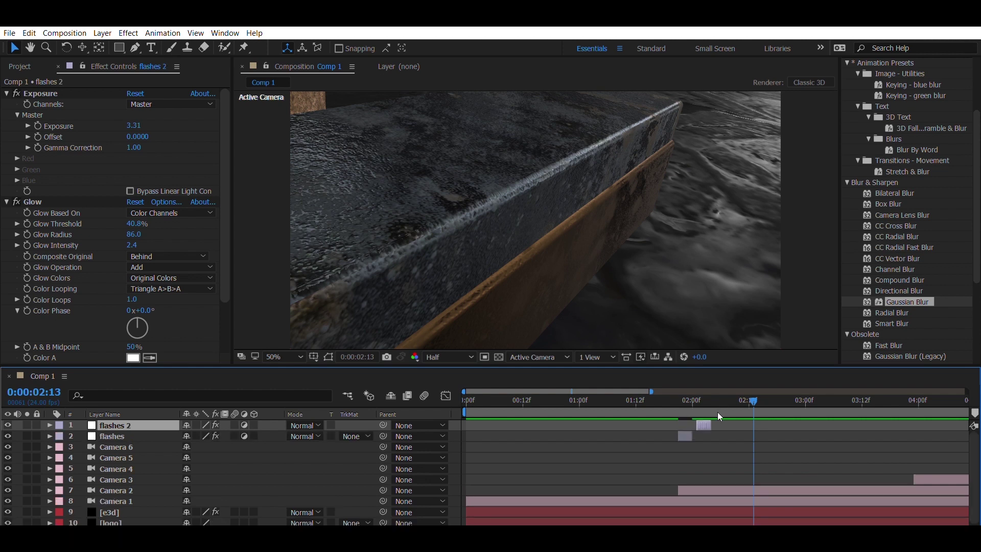
{"action": "left_click_drag", "start_coordinate": [833, 422], "coordinate": [901, 422]}
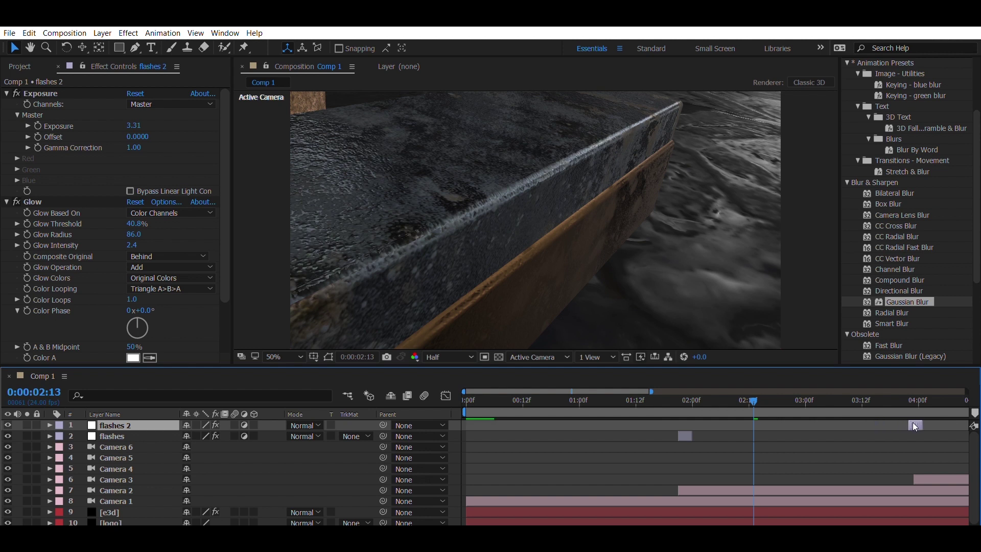
{"action": "key", "text": "space"}
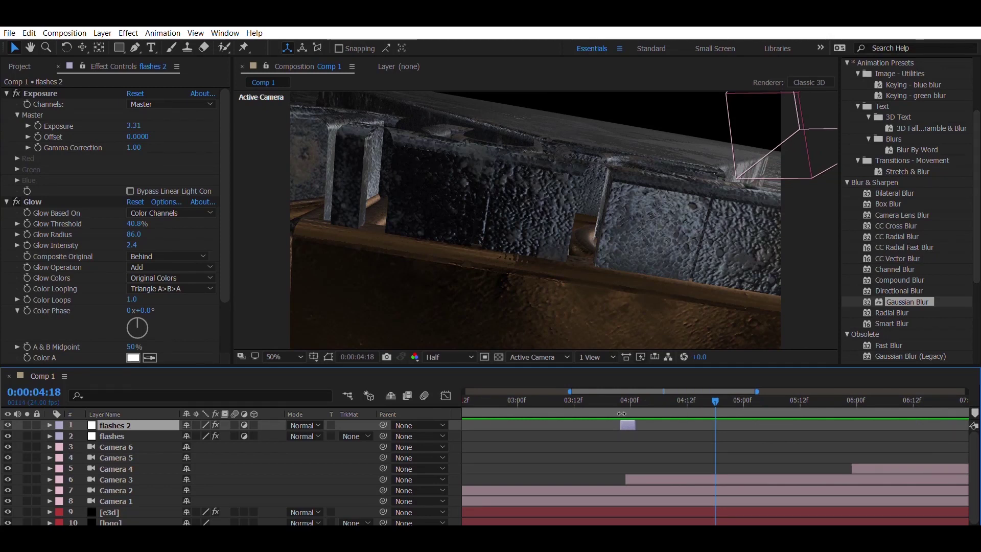
Step: Duplicate the flashes 2 layer, move the copy to the start of Camera 4 at about 6 s and preview it
{"action": "key", "text": "ctrl+d"}
{"action": "left_click_drag", "start_coordinate": [629, 425], "coordinate": [835, 421]}
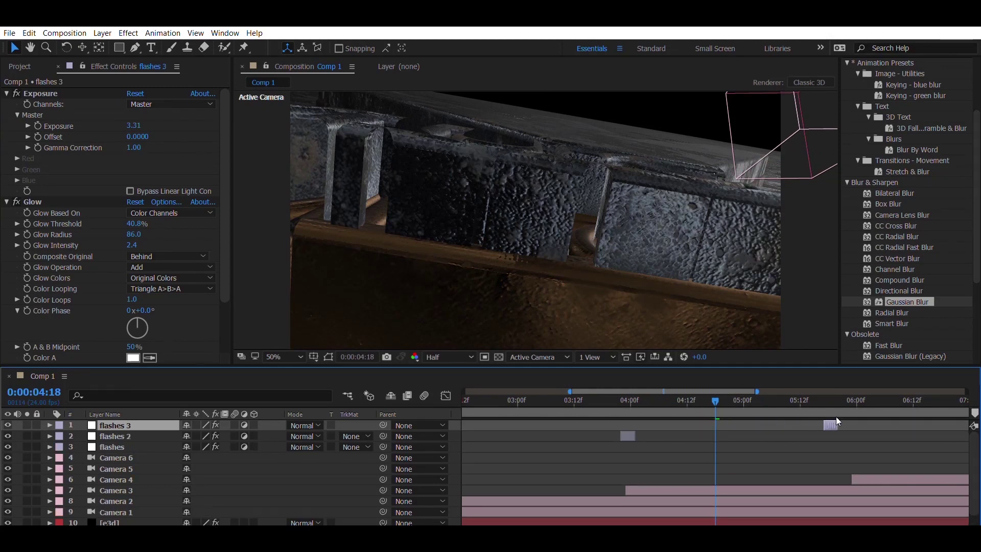
{"action": "key", "text": "space"}
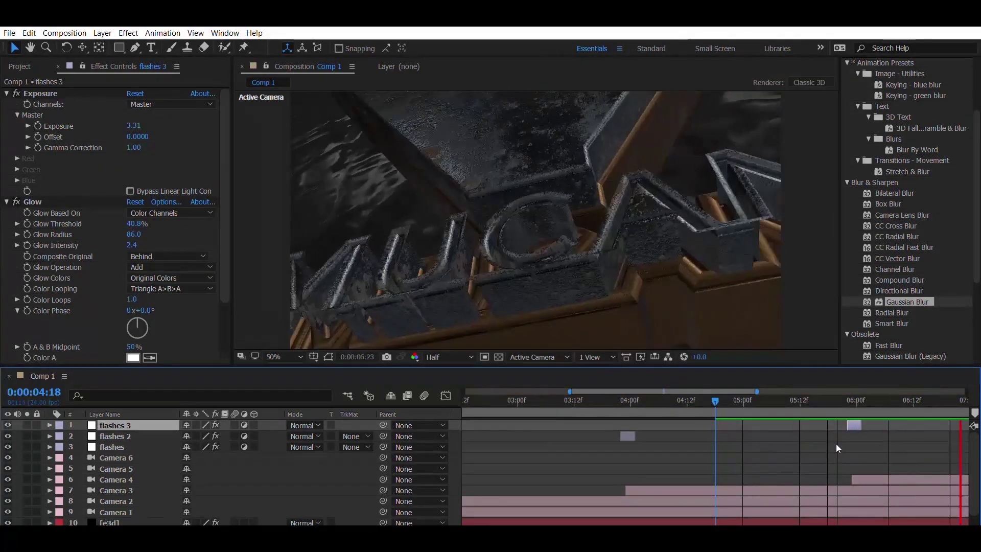
{"action": "key", "text": "space"}
Step: Duplicate the flashes 3 layer, move the copy to the start of Camera 5 at about 8 s and preview it
{"action": "key", "text": "ctrl+d"}
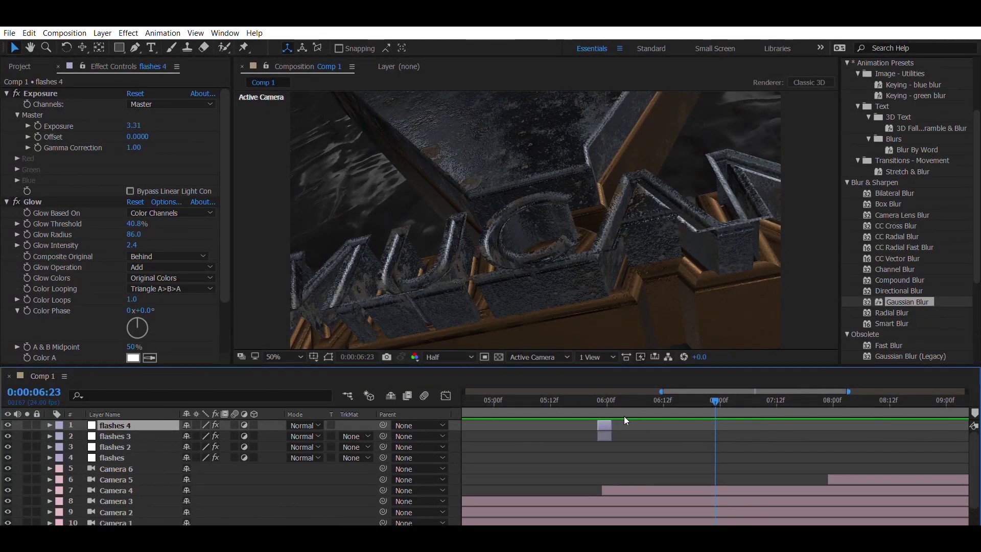
{"action": "left_click_drag", "start_coordinate": [607, 422], "coordinate": [832, 428]}
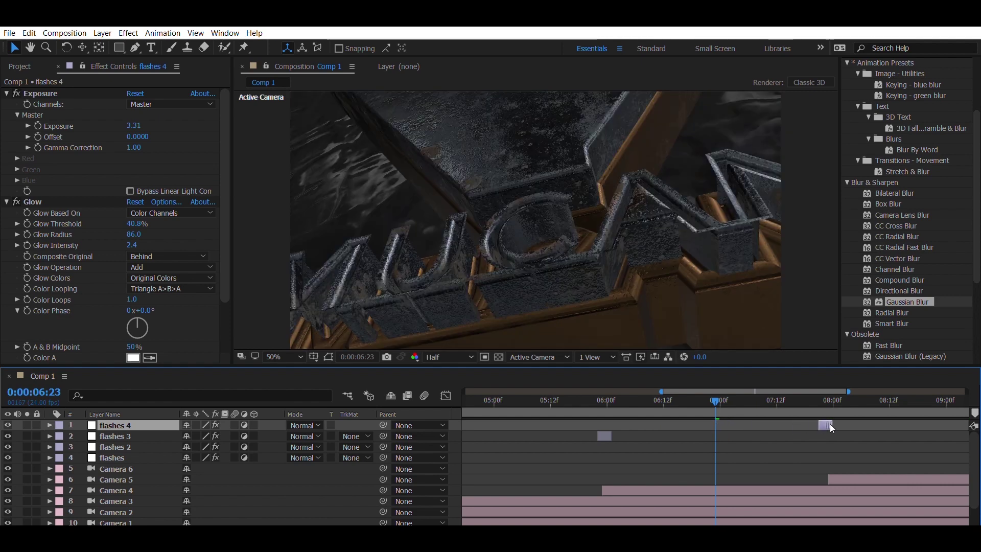
{"action": "key", "text": "space"}
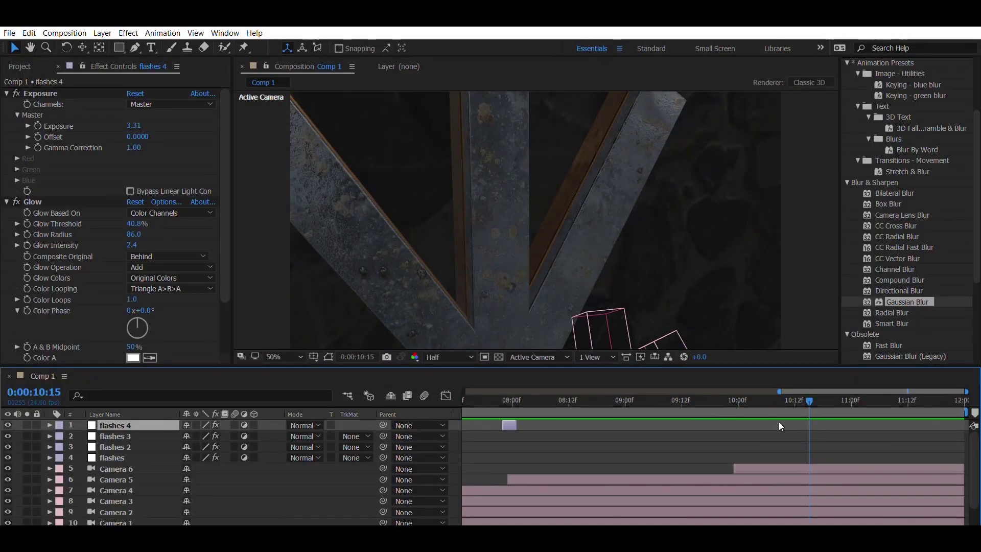
Step: Go to 0:00:09:23, duplicate the flashes 4 layer, align the copy with the start of Camera 6 and preview it
{"action": "left_click", "coordinate": [739, 395]}
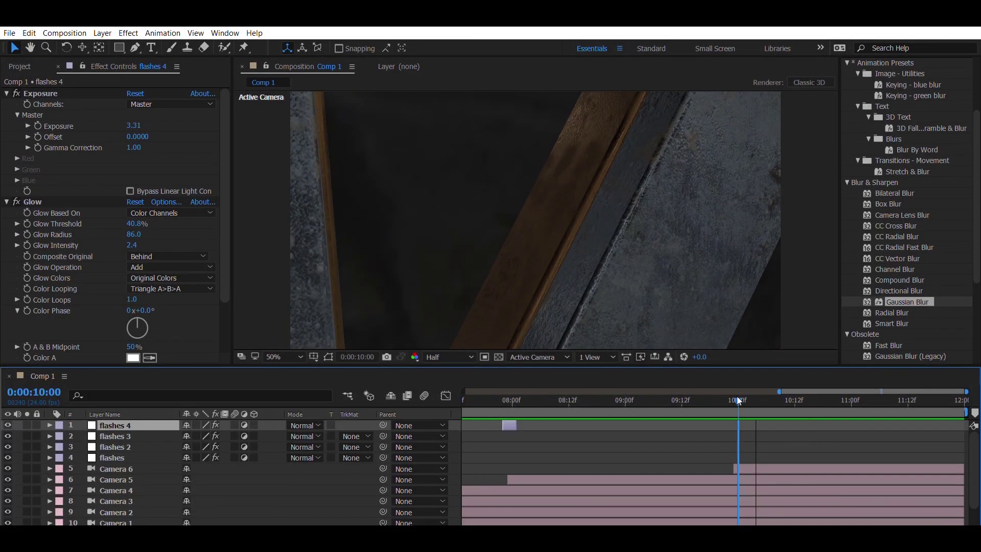
{"action": "left_click", "coordinate": [736, 397]}
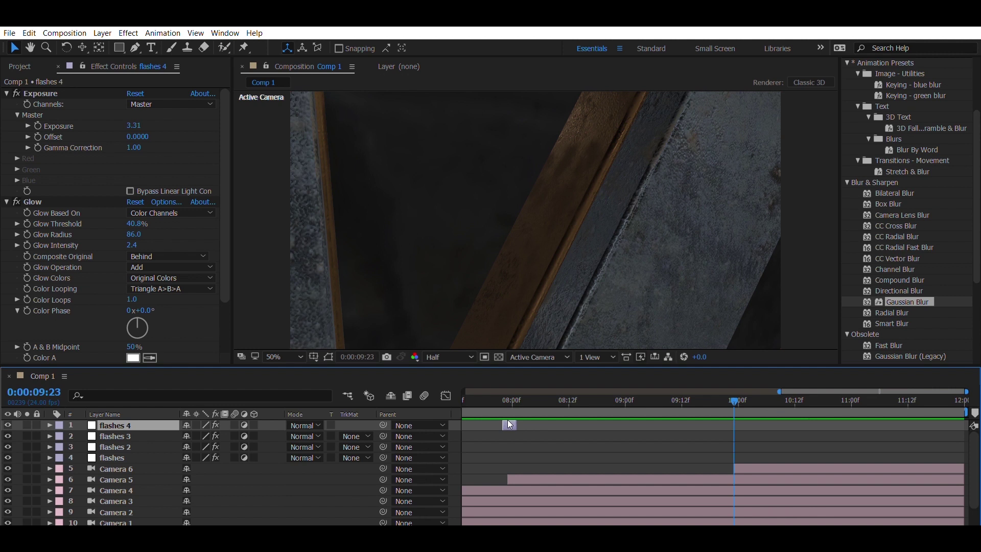
{"action": "key", "text": "ctrl+d"}
{"action": "left_click_drag", "start_coordinate": [510, 425], "coordinate": [740, 416]}
{"action": "key", "text": "space"}
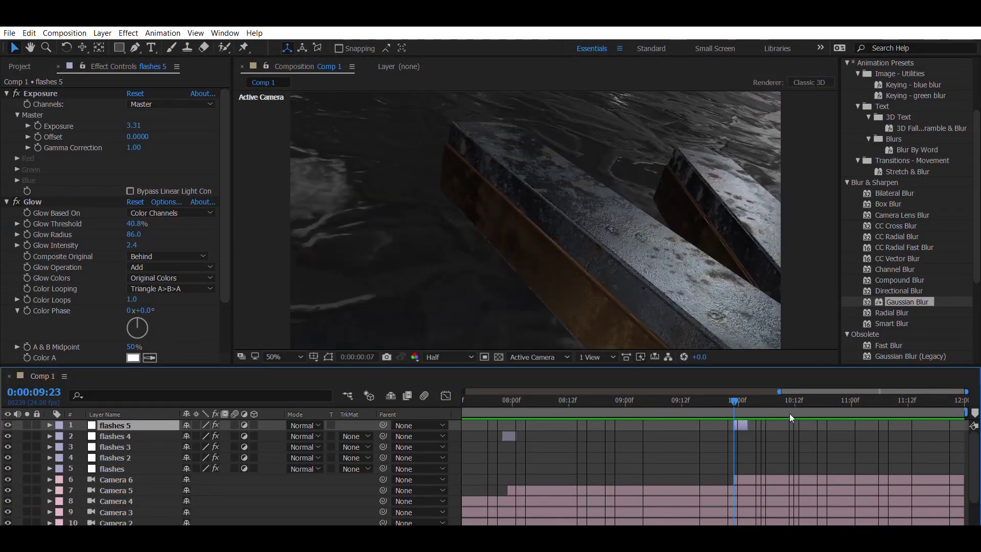
Step: Preview the flashes at the camera cuts from 0:00:06:14 and again from the beginning of the composition
{"action": "left_click_drag", "start_coordinate": [822, 392], "coordinate": [442, 421]}
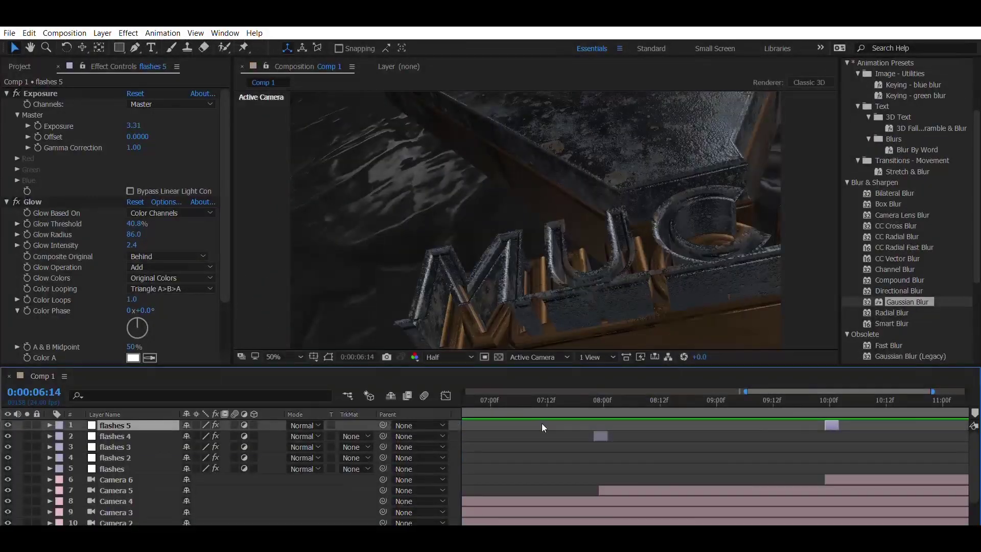
{"action": "key", "text": "space"}
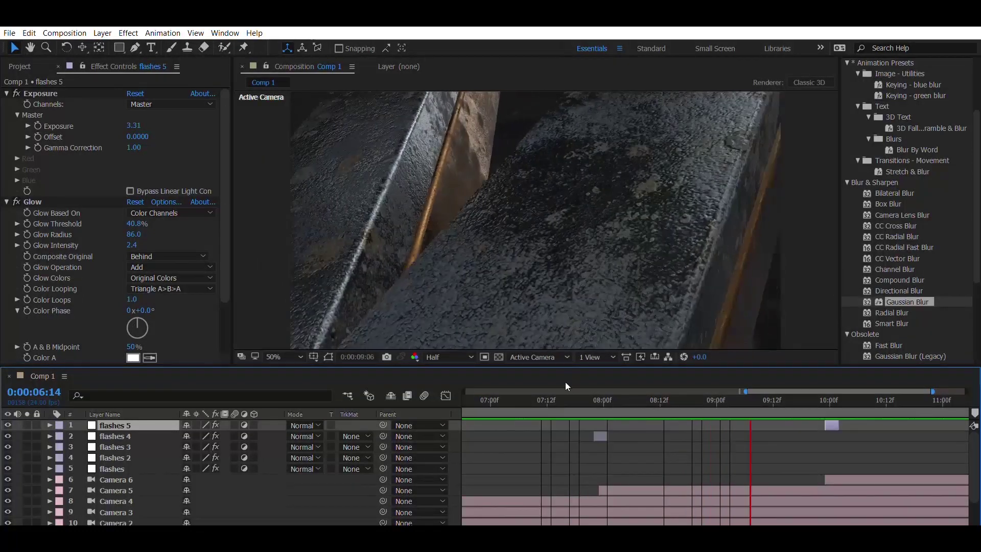
{"action": "left_click_drag", "start_coordinate": [541, 399], "coordinate": [291, 403]}
{"action": "key", "text": "Home"}
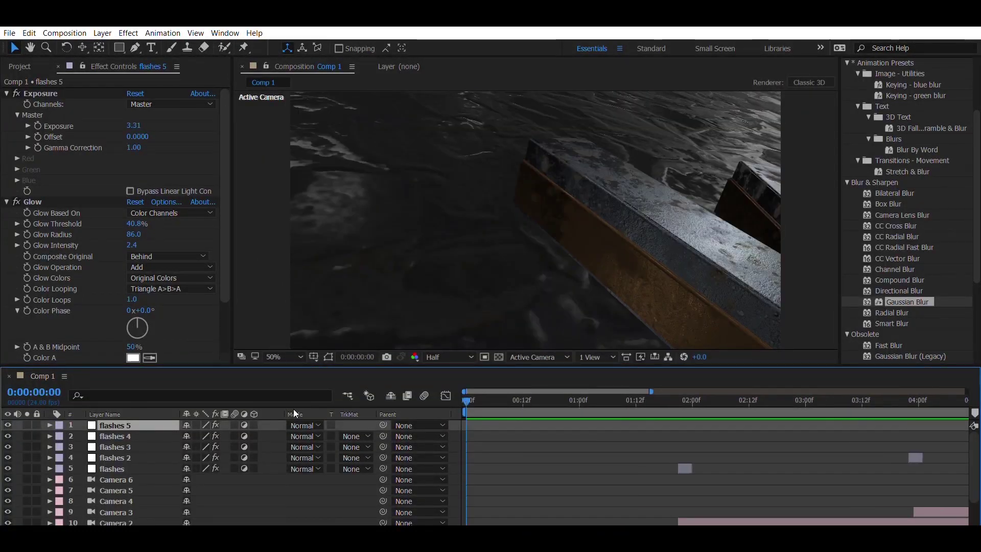
{"action": "key", "text": "space"}
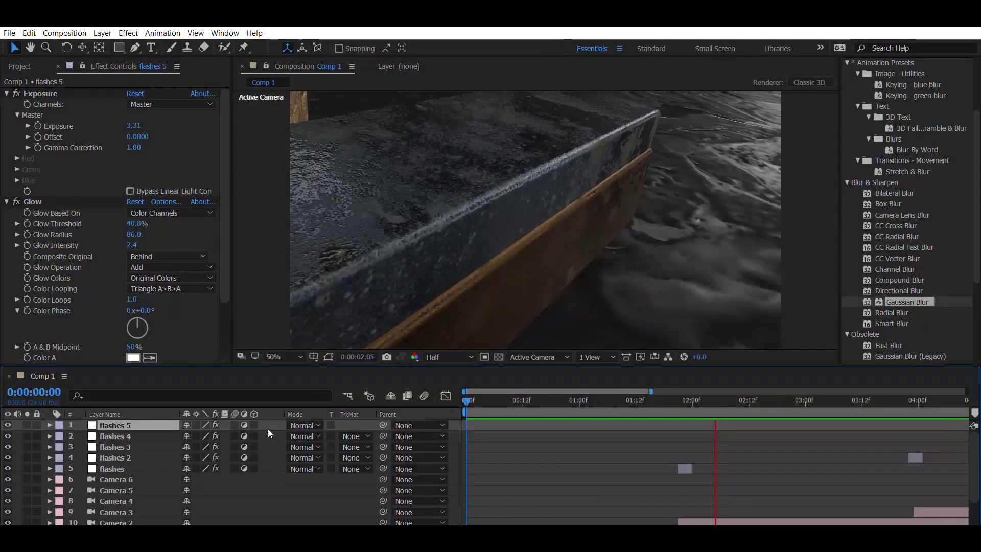
{"action": "key", "text": "space"}
{"action": "left_click_drag", "start_coordinate": [535, 404], "coordinate": [404, 404]}
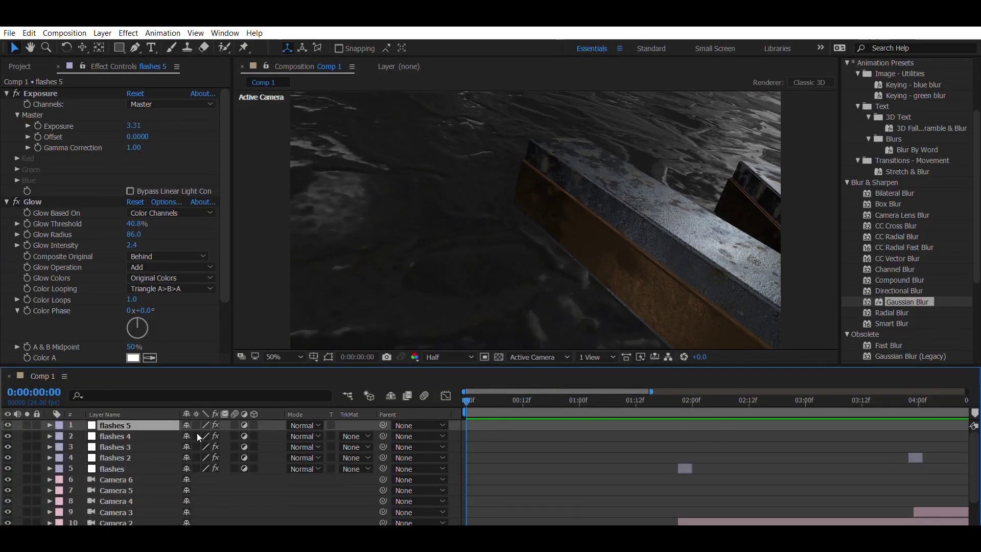
Step: Try to pre-compose all five flashes layers together
{"action": "key", "text": "KP_5"}
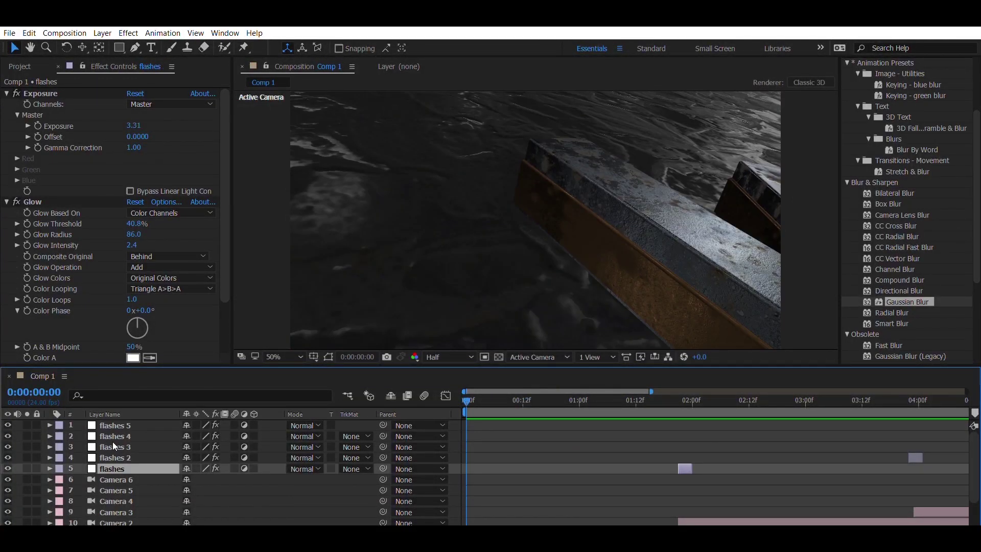
{"action": "key", "text": "shift+KP_4"}
{"action": "key", "text": "shift+KP_3"}
{"action": "key", "text": "shift+KP_2"}
{"action": "key", "text": "shift+KP_1"}
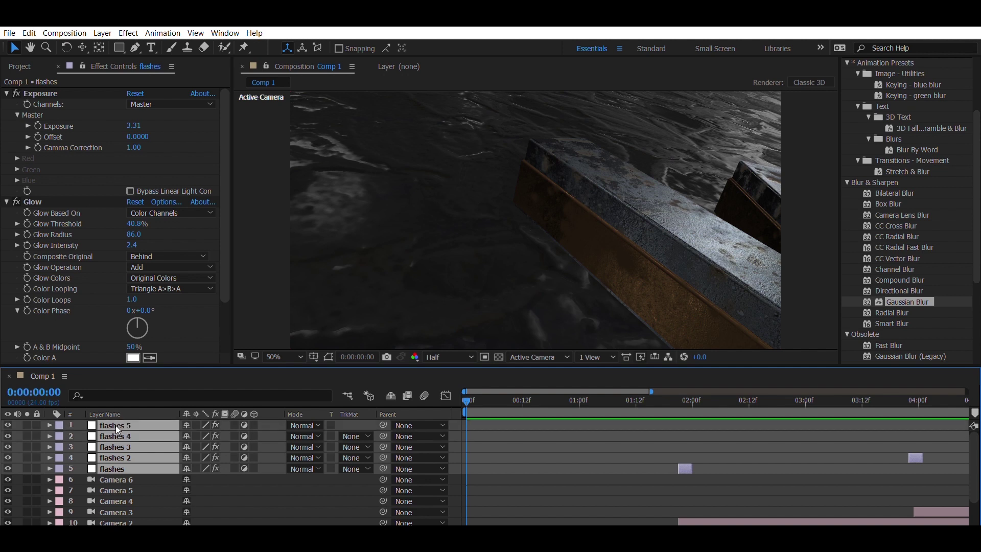
{"action": "key", "text": "ctrl+shift+c"}
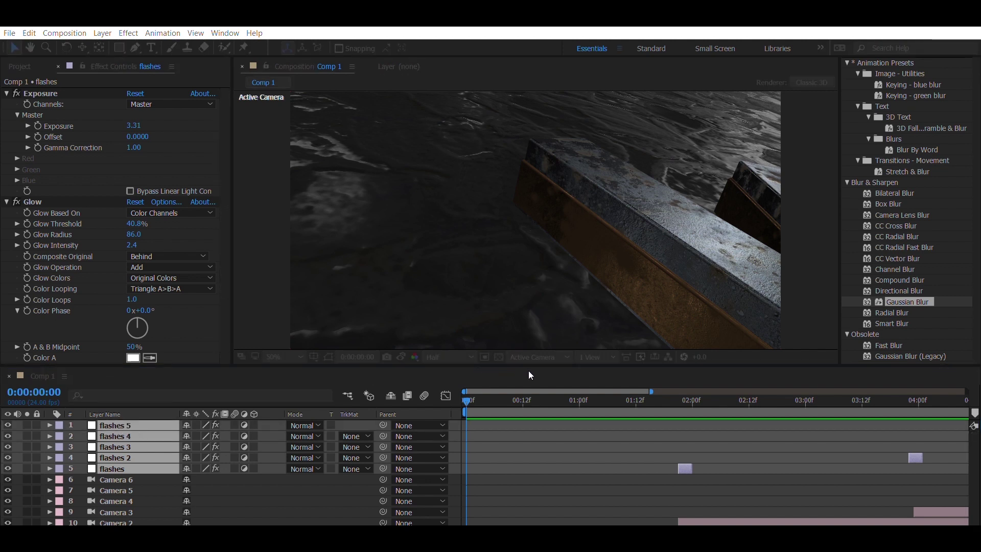
{"action": "key", "text": "Return"}
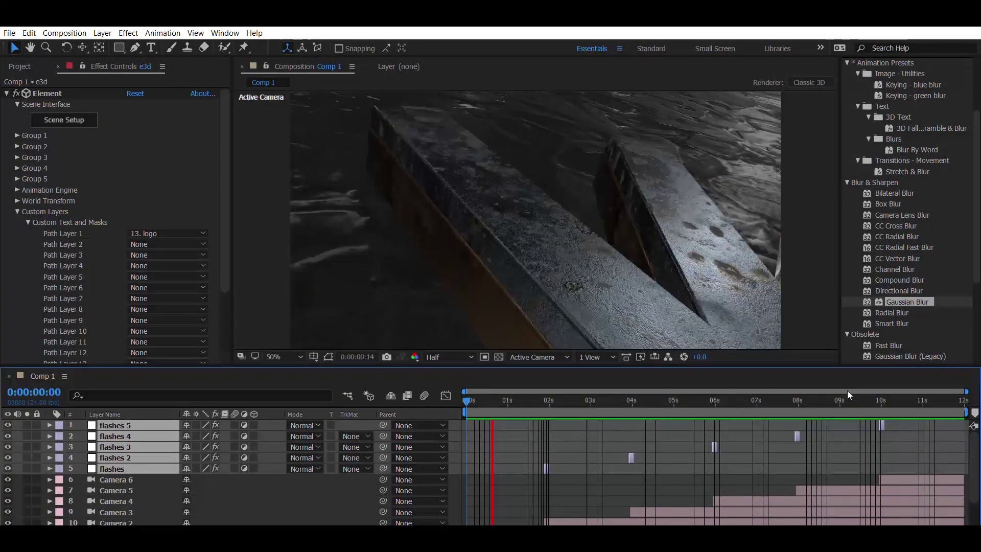
Step: Return to the start of the composition, add a full-length adjustment layer on top and rename it looks 1
{"action": "left_click_drag", "start_coordinate": [863, 401], "coordinate": [964, 406]}
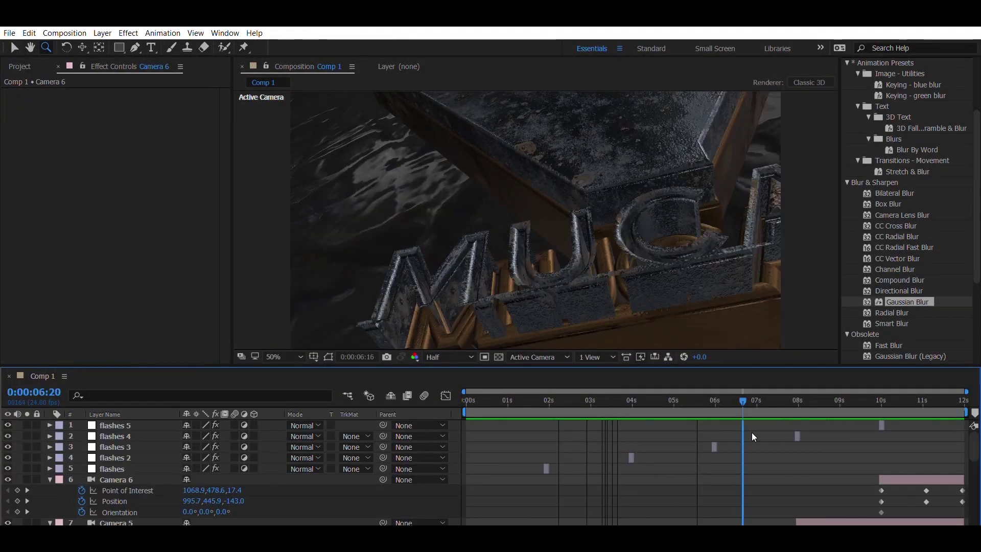
{"action": "left_click_drag", "start_coordinate": [752, 432], "coordinate": [461, 452]}
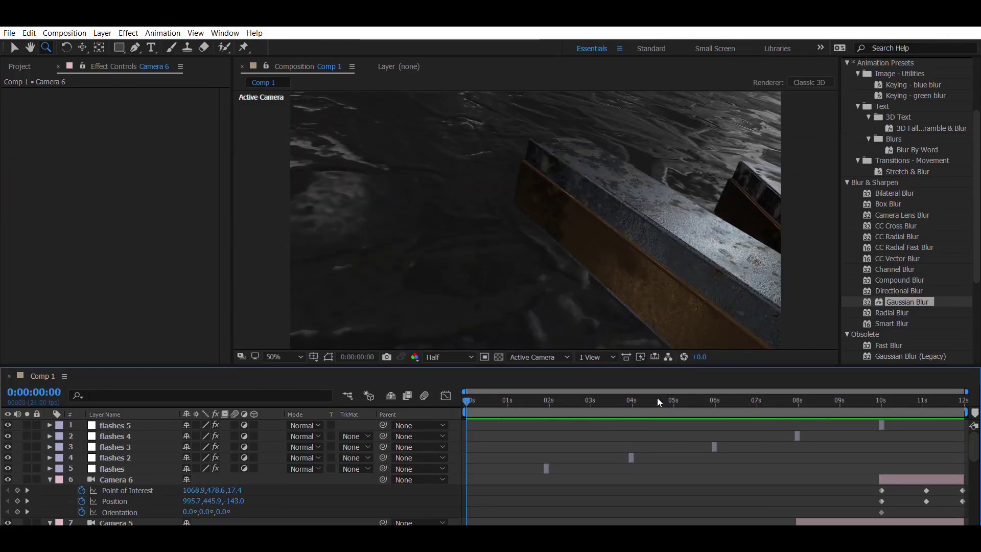
{"action": "key", "text": "ctrl+alt+y"}
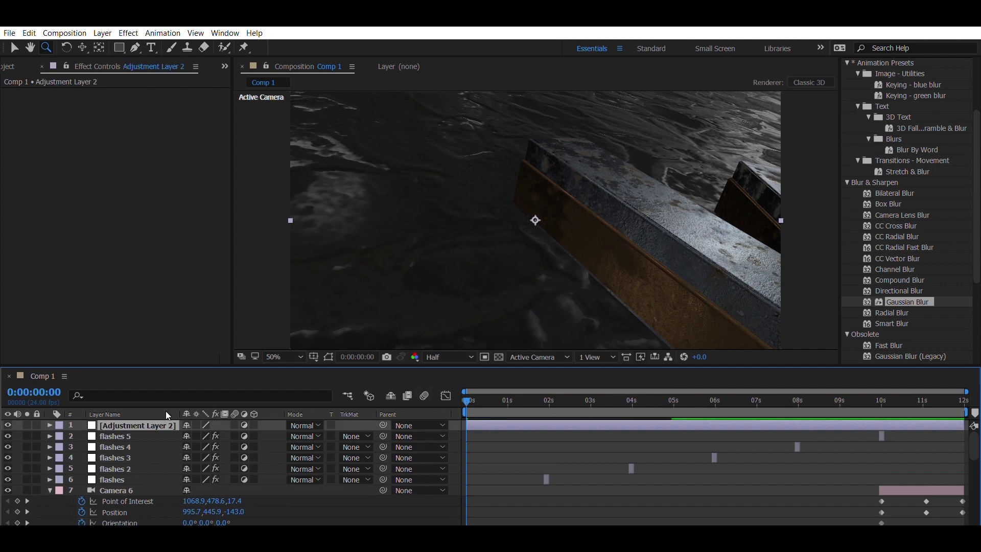
{"action": "key", "text": "Return"}
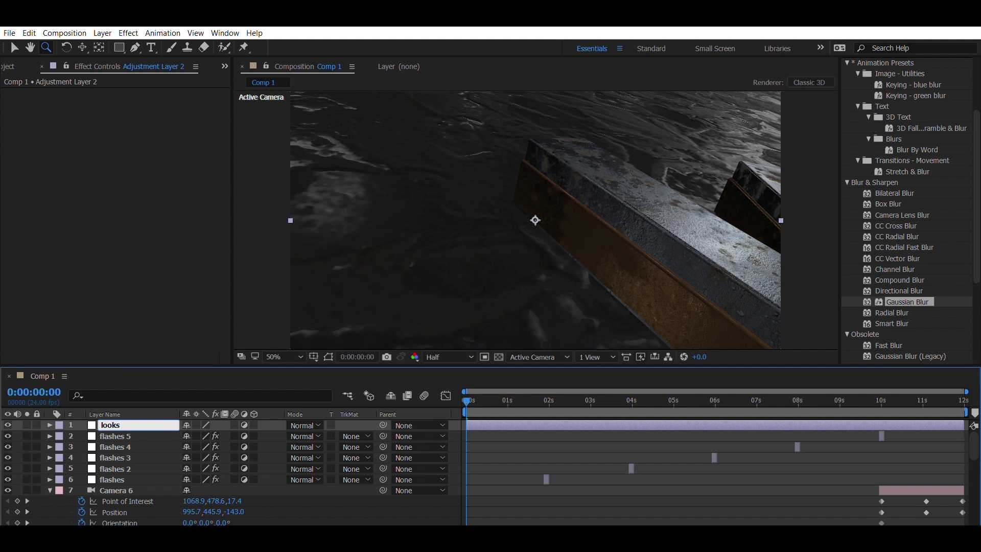
{"action": "key", "text": "Return"}
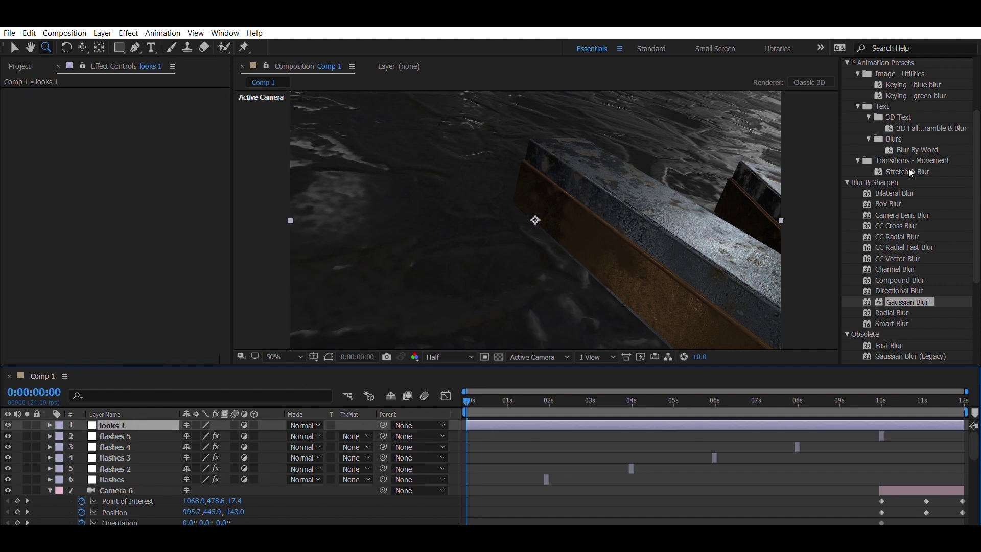
Step: Search the effects for looks and apply Magic Bullet Looks to the looks 1 layer
{"action": "scroll", "coordinate": [881, 182], "scroll_direction": "up", "scroll_amount": 3}
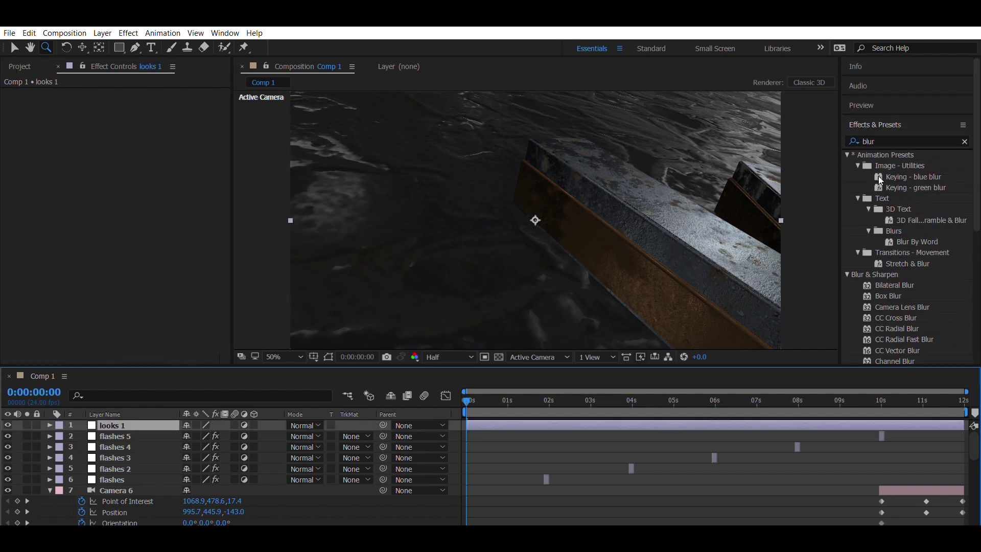
{"action": "left_click", "coordinate": [882, 138]}
{"action": "type", "text": "looks"}
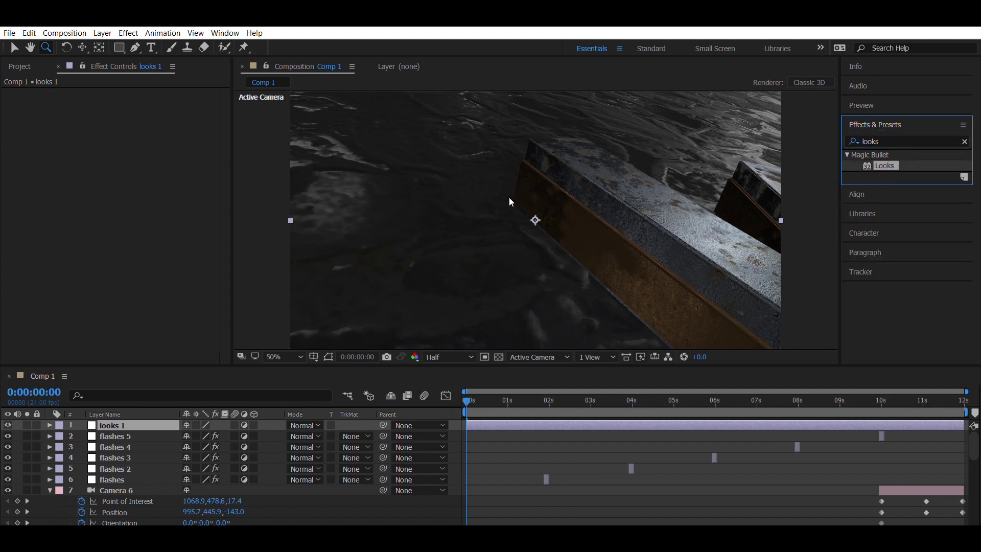
{"action": "key", "text": "Return"}
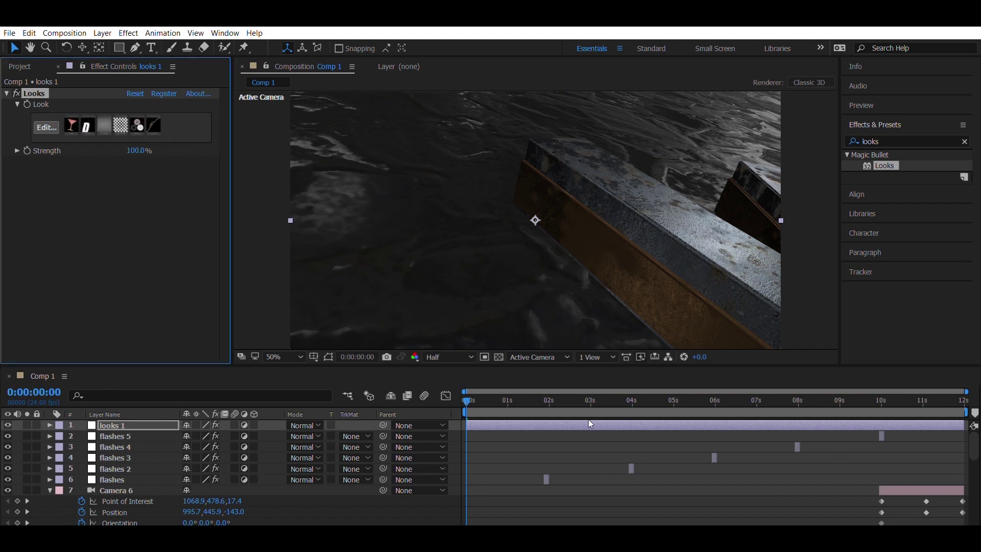
Step: Go to the last frame at 0:00:11:23, add a light and move its point of interest down onto the MUCAN text
{"action": "left_click_drag", "start_coordinate": [467, 392], "coordinate": [978, 428]}
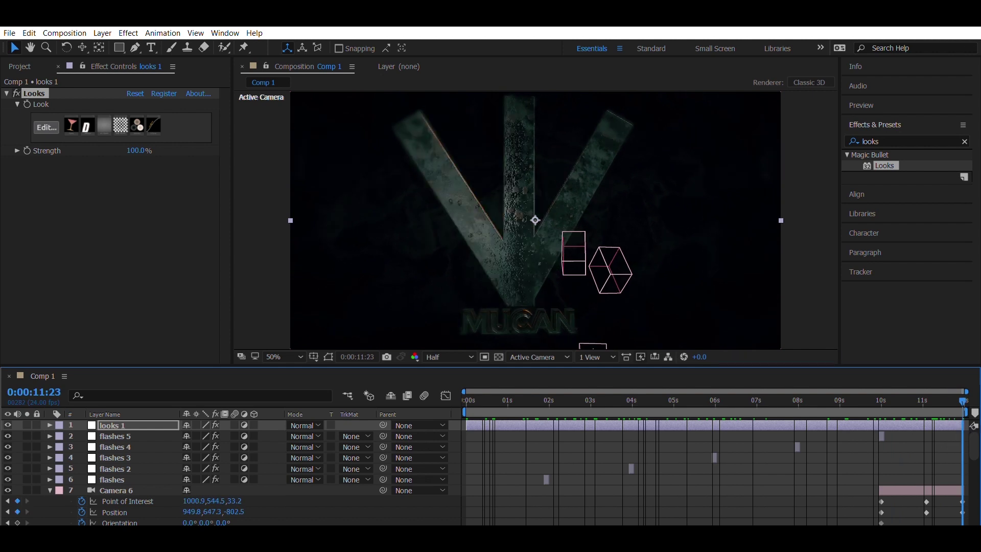
{"action": "left_click", "coordinate": [459, 409]}
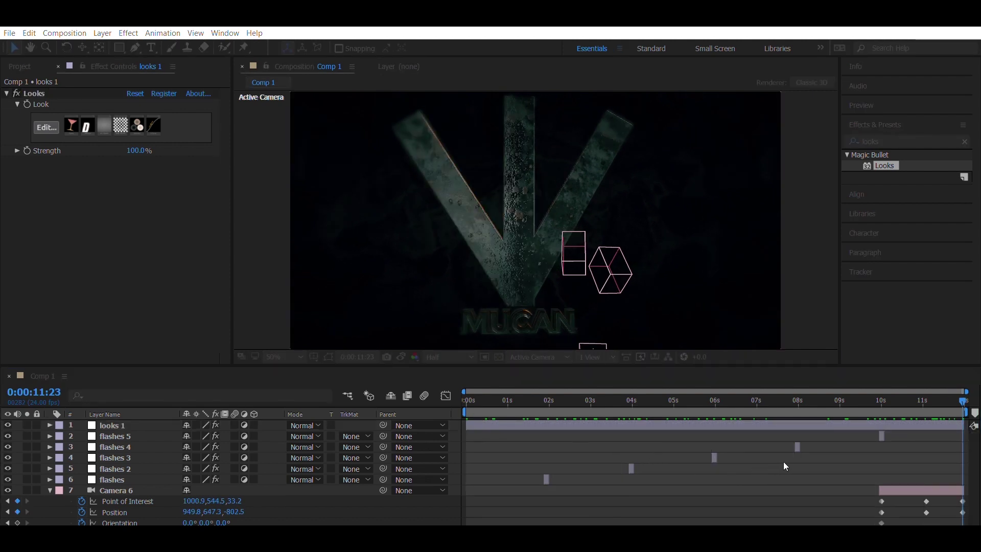
{"action": "key", "text": "Return"}
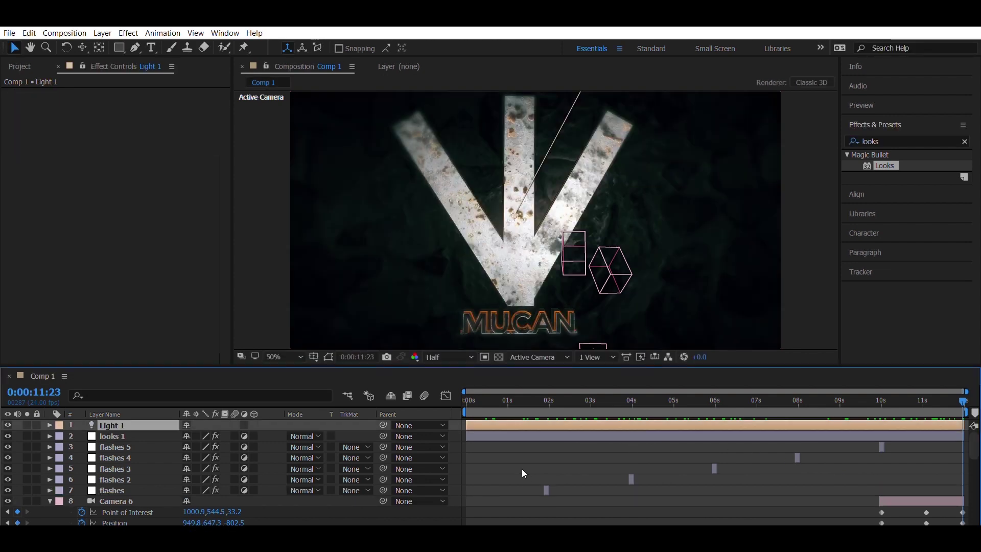
{"action": "left_click_drag", "start_coordinate": [513, 207], "coordinate": [530, 336]}
{"action": "left_click_drag", "start_coordinate": [498, 400], "coordinate": [963, 412]}
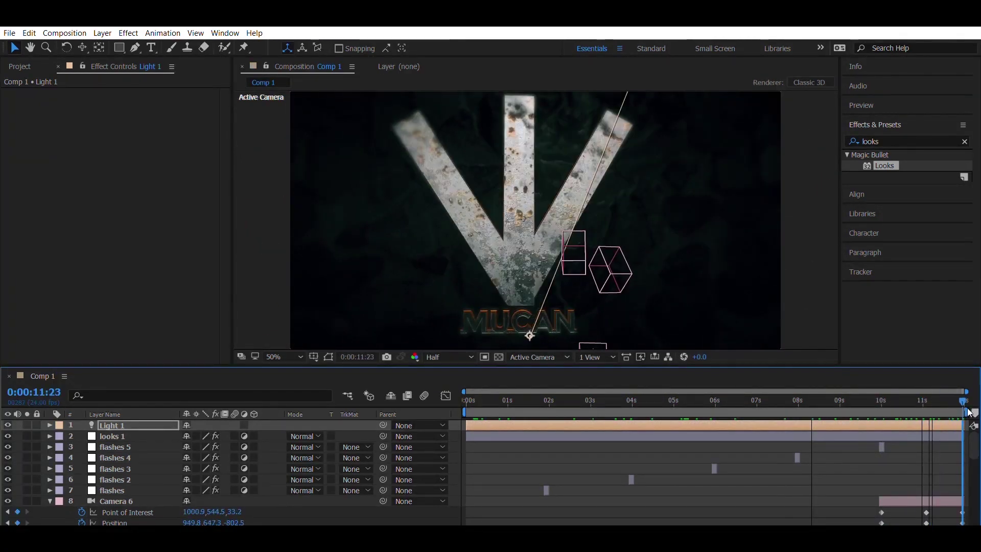
Step: Duplicate the looks 1 layer and replace the copy's Looks effect with a fresh, empty Looks effect
{"action": "left_click", "coordinate": [816, 278]}
{"action": "key", "text": "ctrl+d"}
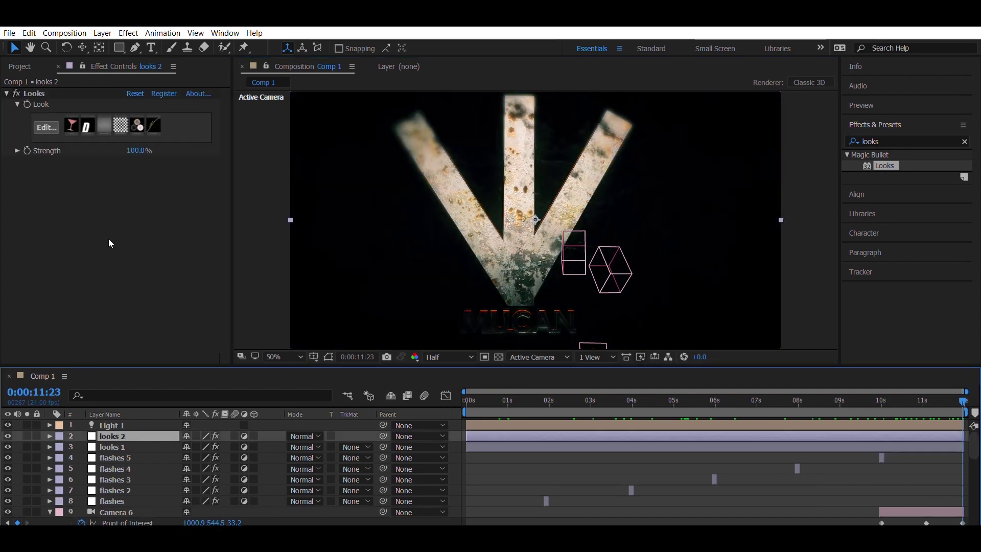
{"action": "left_click", "coordinate": [44, 90]}
{"action": "key", "text": "Delete"}
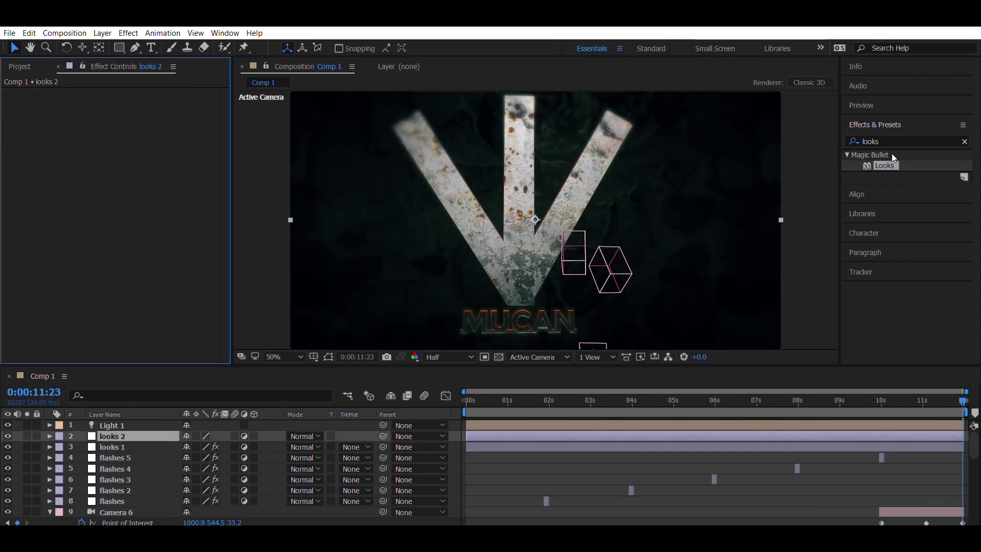
{"action": "left_click_drag", "start_coordinate": [891, 164], "coordinate": [56, 123]}
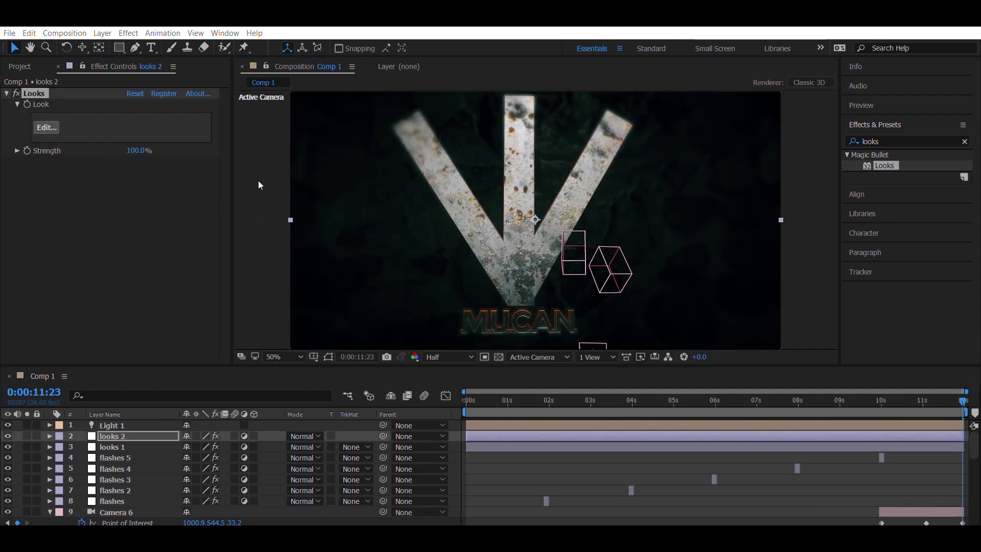